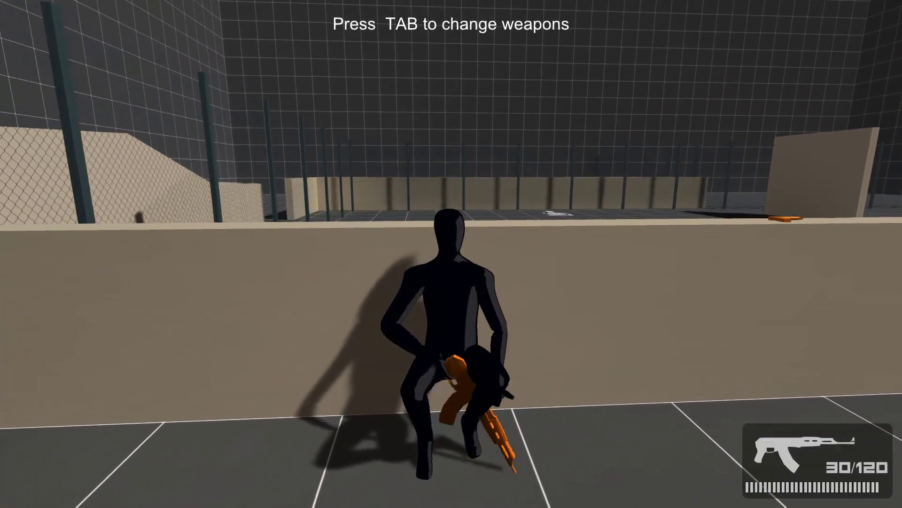
# Switch to the pistol, aim out of cover and fire three shots at the targets
pyautogui.press('Tab')
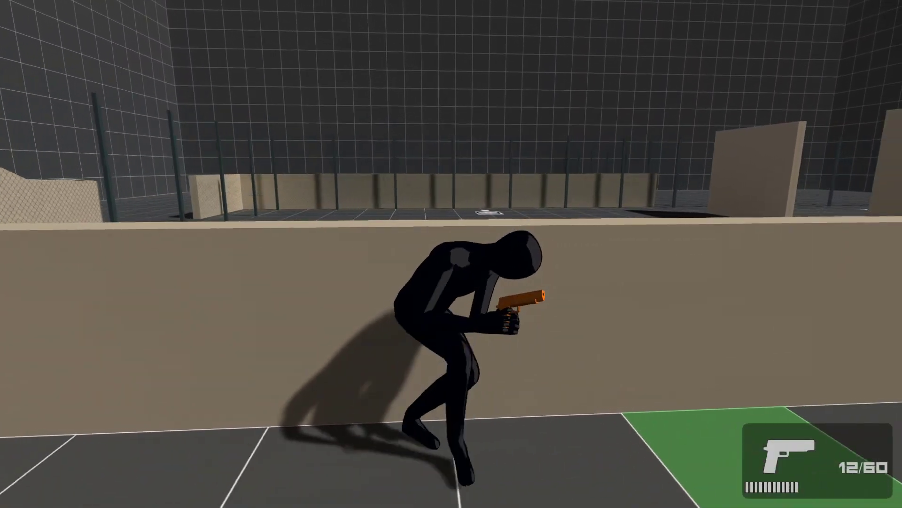
pyautogui.rightClick(451, 254)
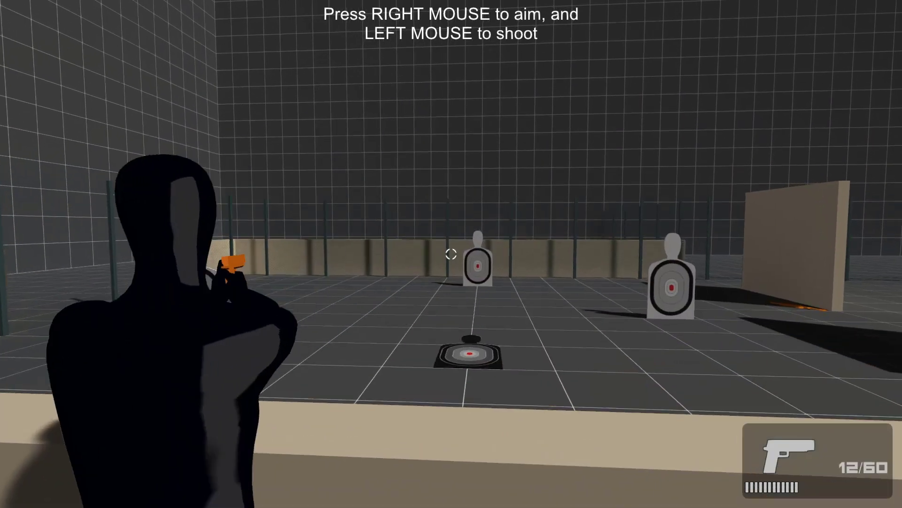
pyautogui.click(451, 254)
pyautogui.click(451, 254)
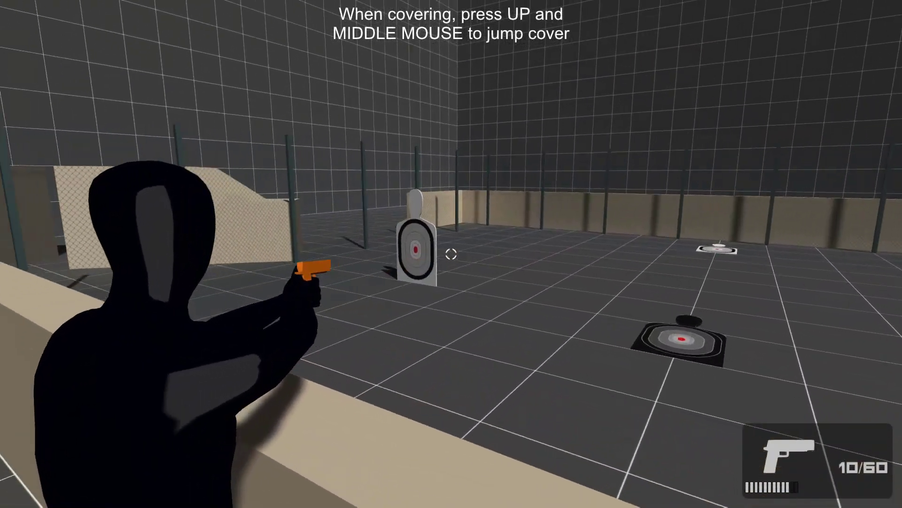
pyautogui.click(451, 254)
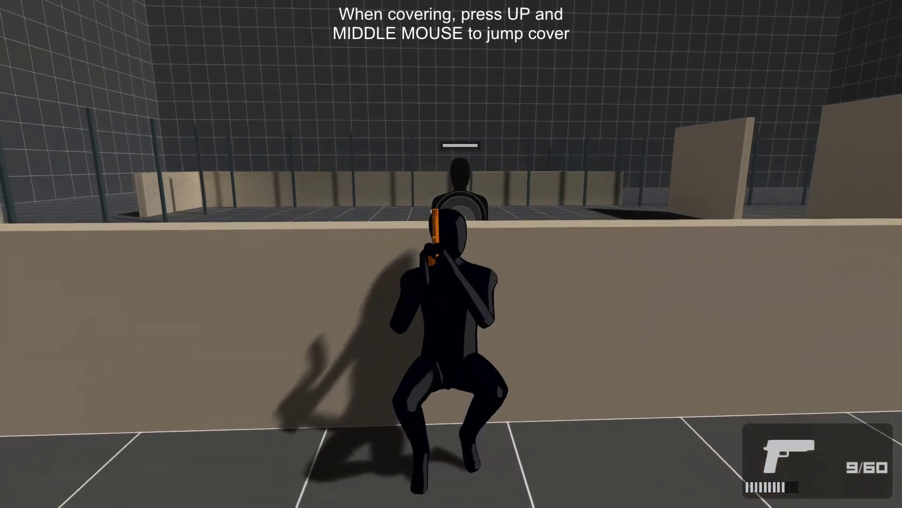
# Switch back to the AK and fire a burst to knock down the silhouette target
pyautogui.press('2')
pyautogui.rightClick(451, 254)
pyautogui.moveTo(451, 254); pyautogui.dragTo(451, 255)
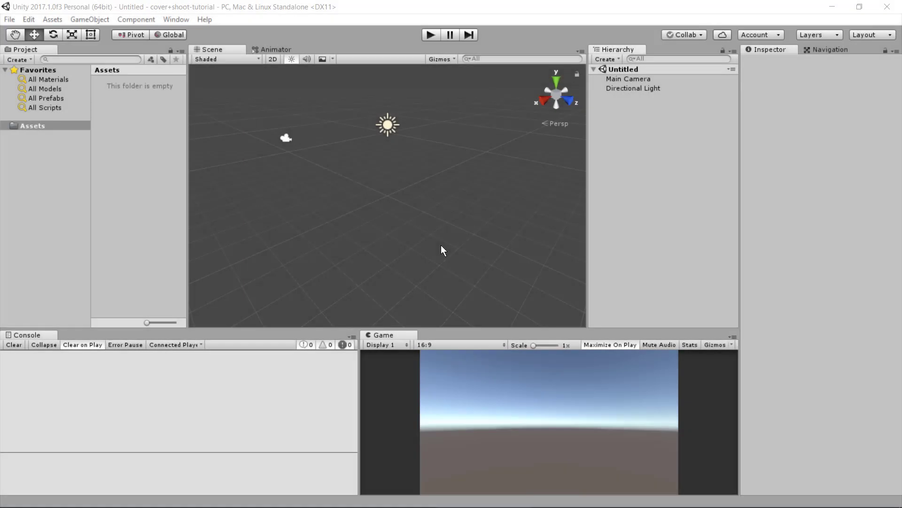
# Create a Plane with scale 2, 0.01, 2, a convex Mesh Collider, and Static ticked
pyautogui.click(75, 20)
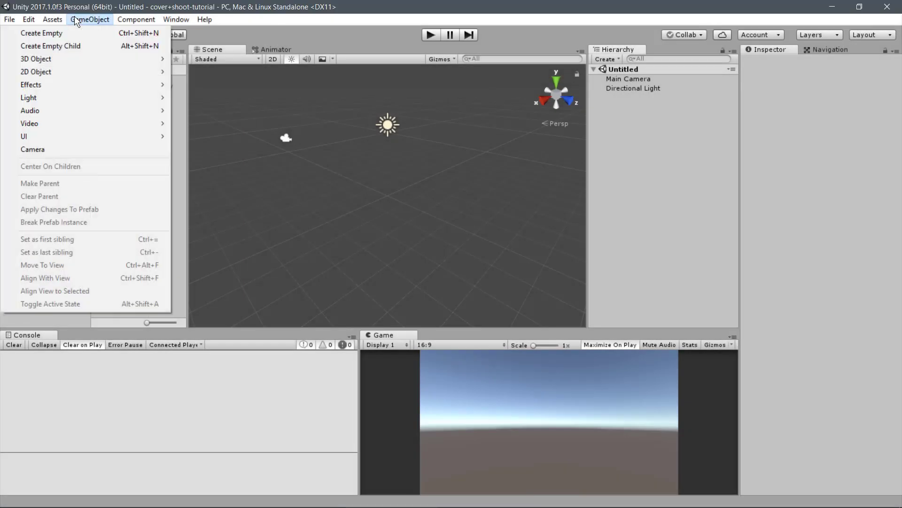
pyautogui.moveTo(36, 59)
pyautogui.click(211, 111)
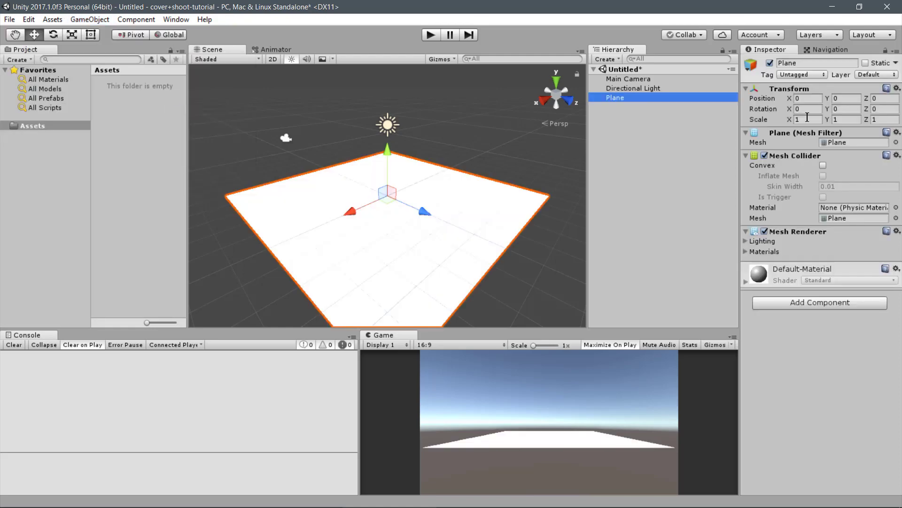
pyautogui.click(807, 118)
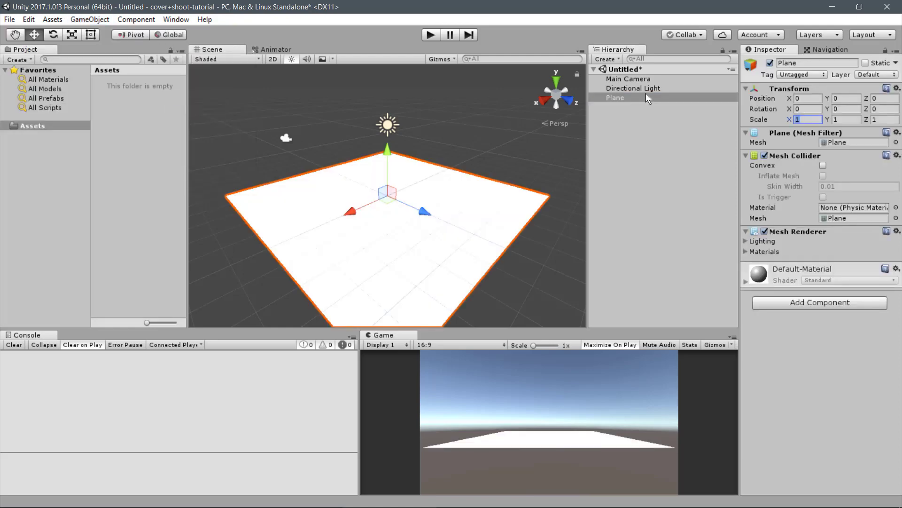
pyautogui.write('2')
pyautogui.press('Tab')
pyautogui.write('0.01')
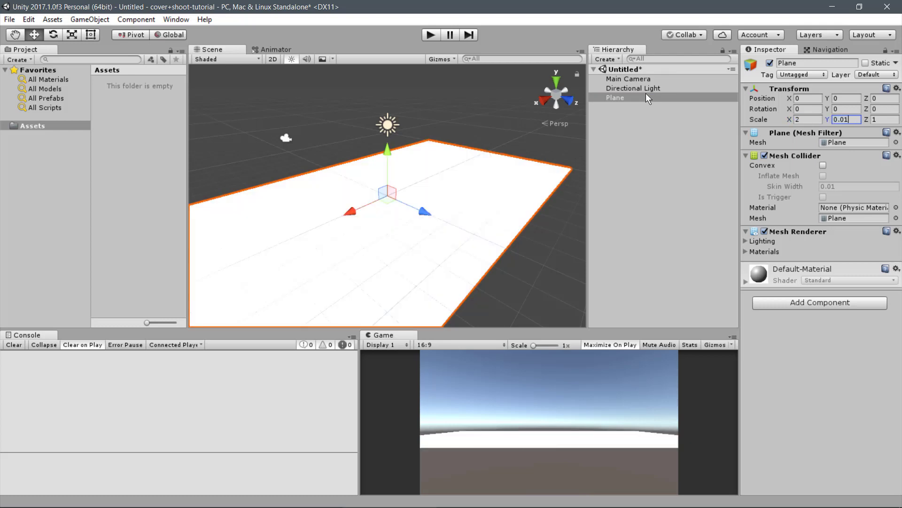
pyautogui.press('Tab')
pyautogui.write('2')
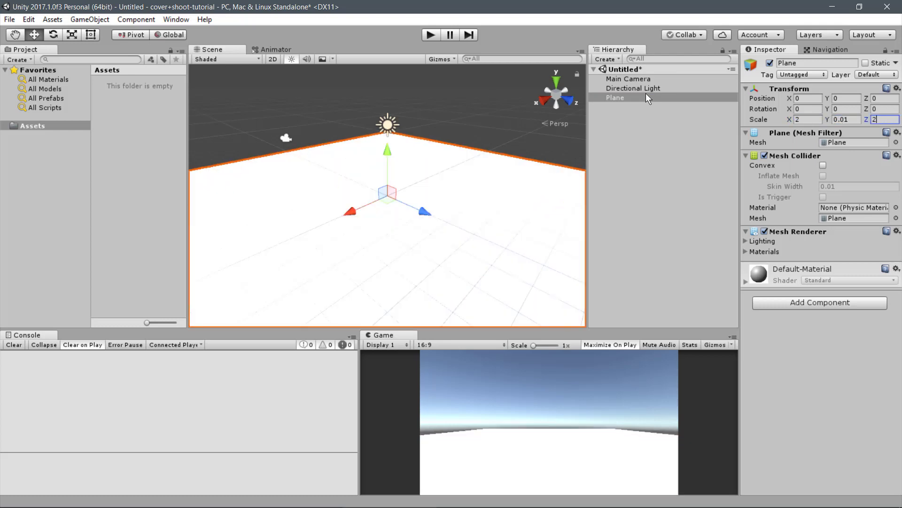
pyautogui.click(822, 166)
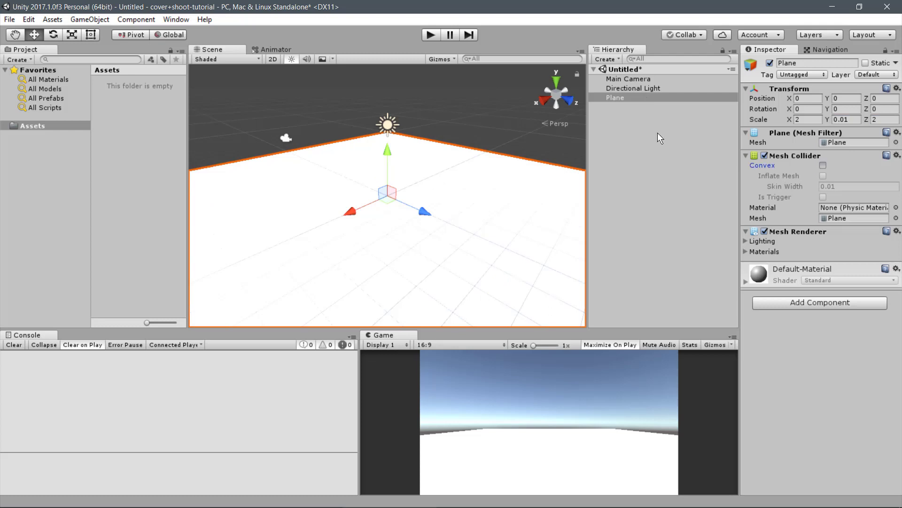
pyautogui.click(865, 63)
# Select the Directional Light and set its Intensity to 0.3
pyautogui.click(658, 89)
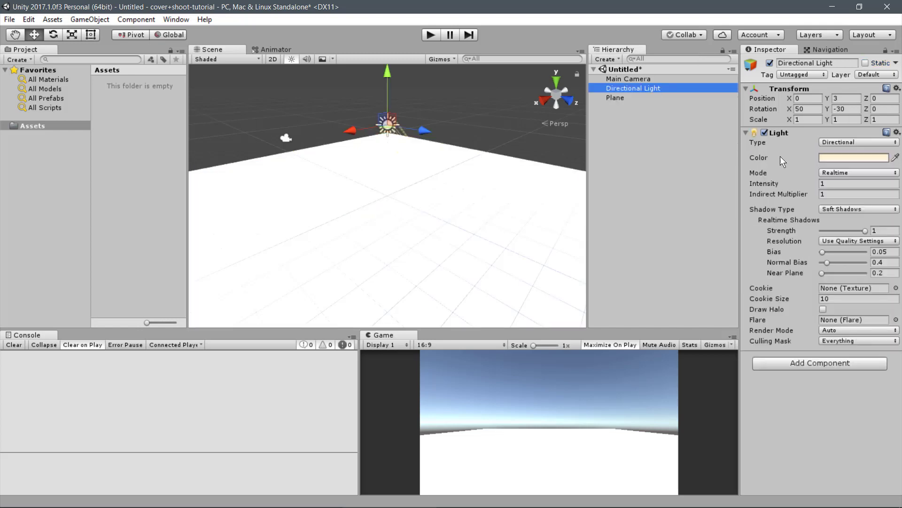
pyautogui.click(838, 187)
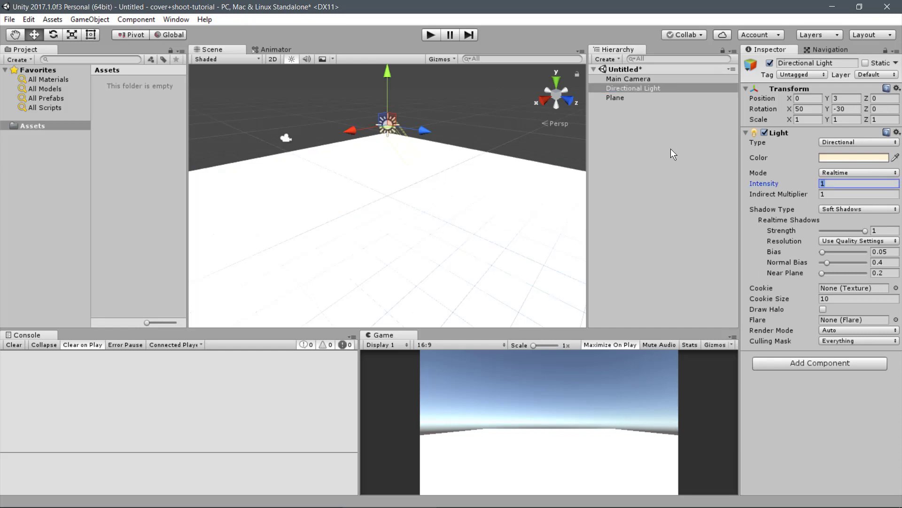
pyautogui.write('.3')
pyautogui.press('Return')
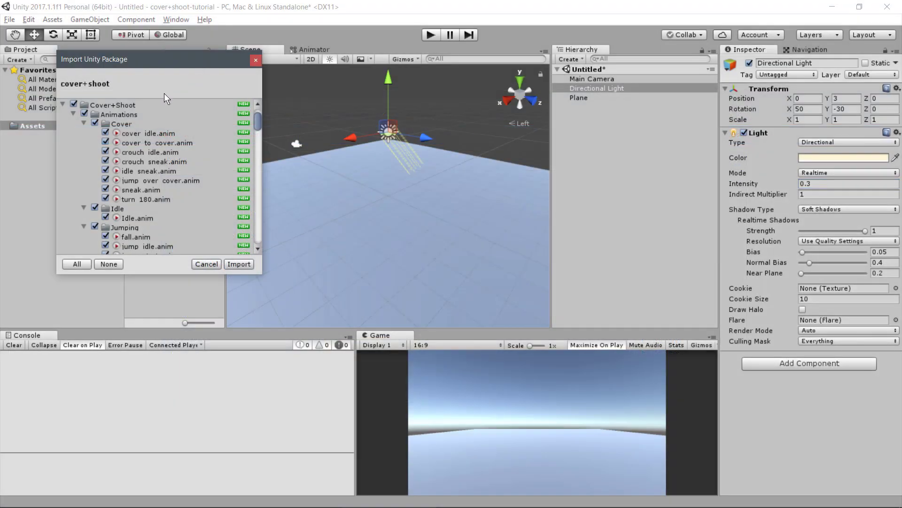
# Exclude the Audio and Materials Demo Scene subfolders, collapsing Animations, Animators, Audio and Fonts
pyautogui.click(73, 115)
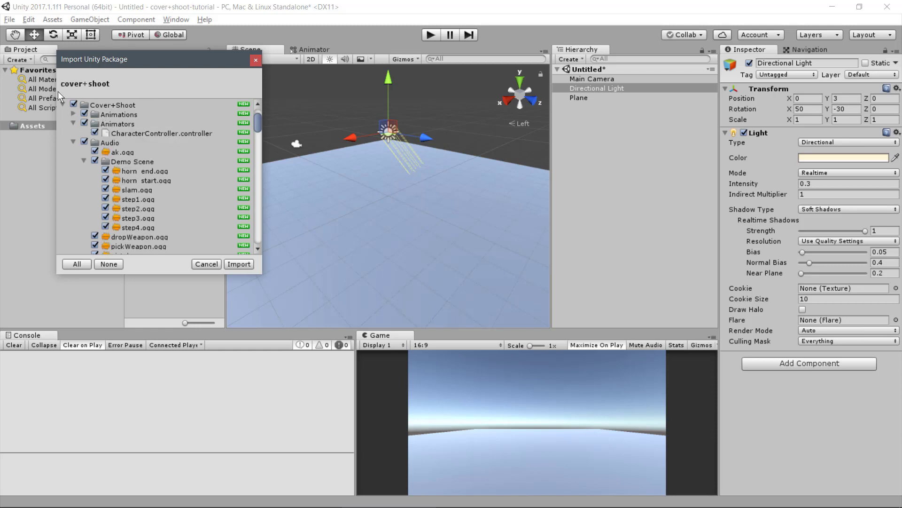
pyautogui.click(74, 123)
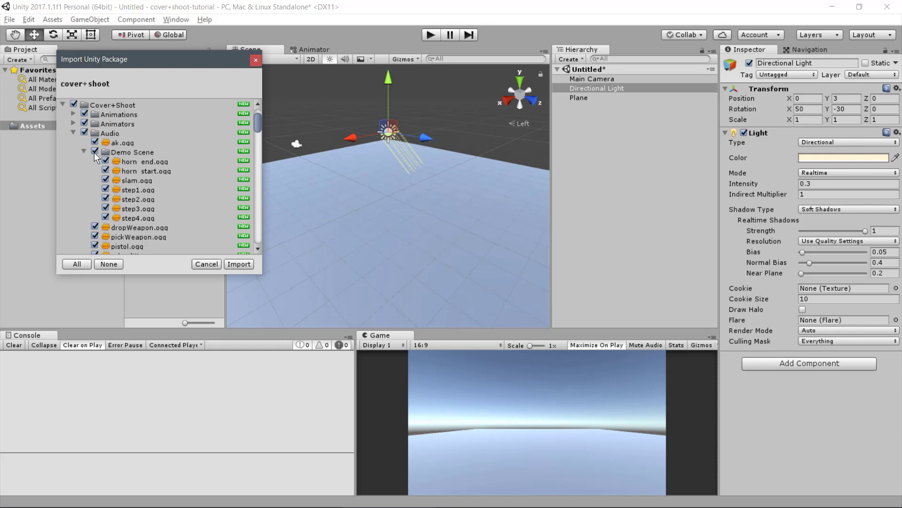
pyautogui.click(94, 151)
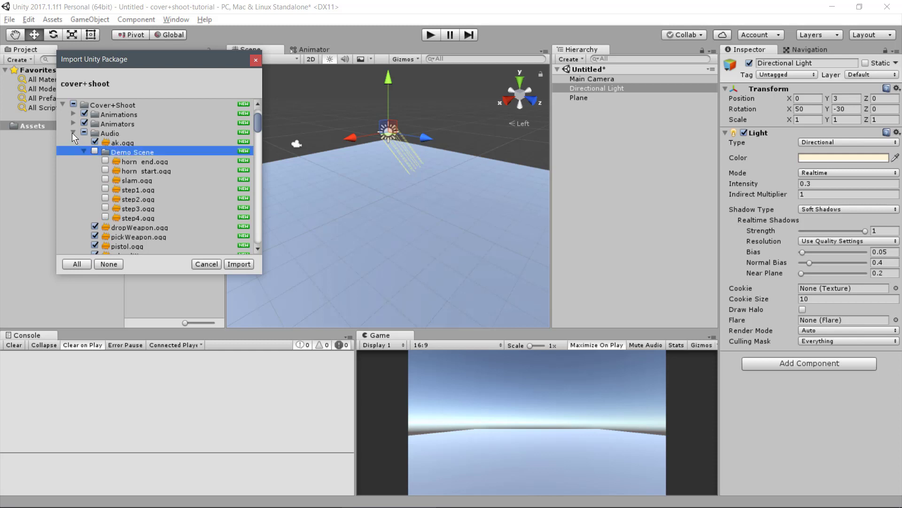
pyautogui.click(73, 132)
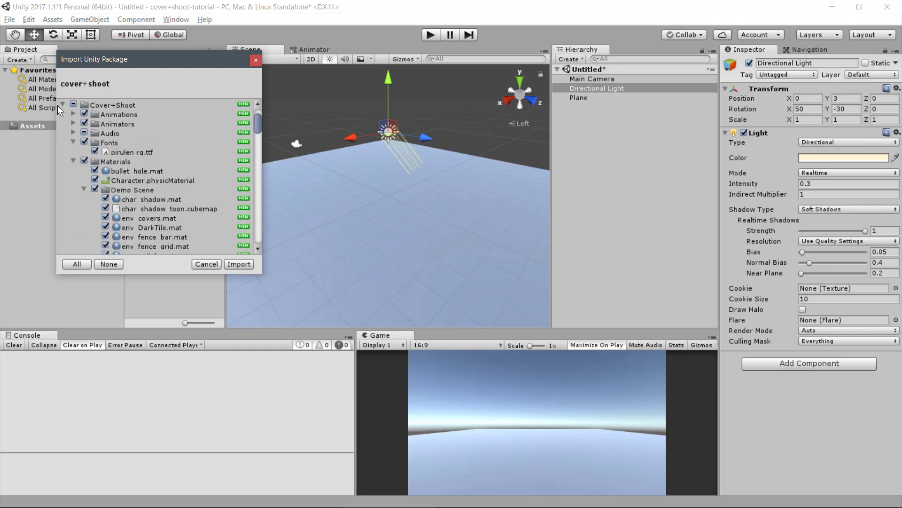
pyautogui.click(73, 142)
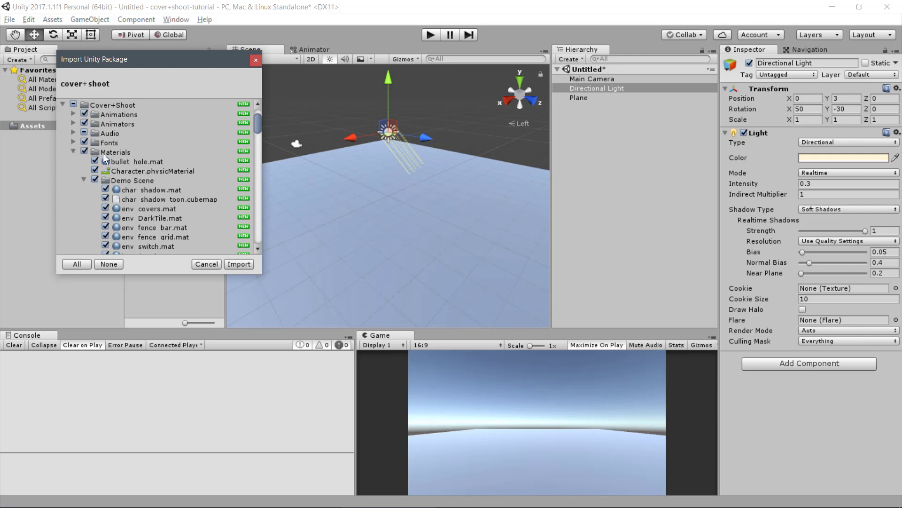
pyautogui.click(94, 180)
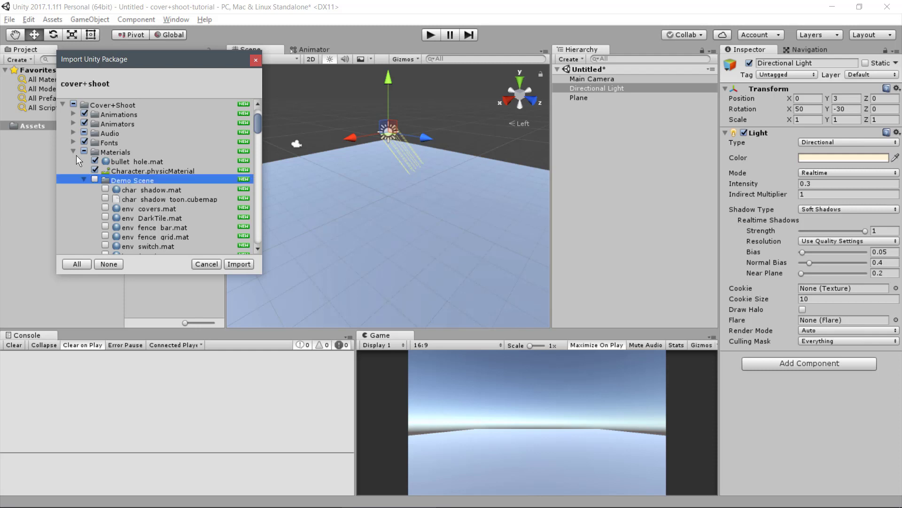
pyautogui.scroll(-1, 90, 163)
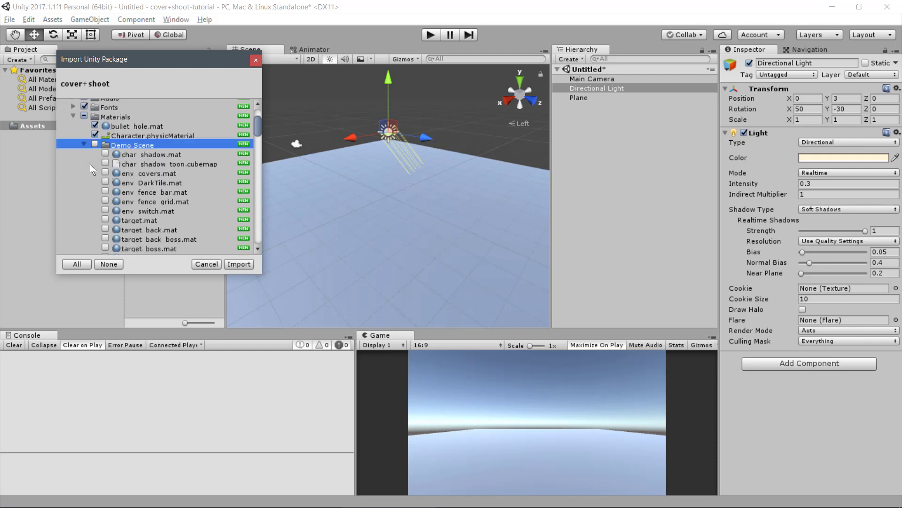
# Exclude the Models Demo Scene subfolder, README.pdf and the Scenes folder from the import
pyautogui.click(73, 116)
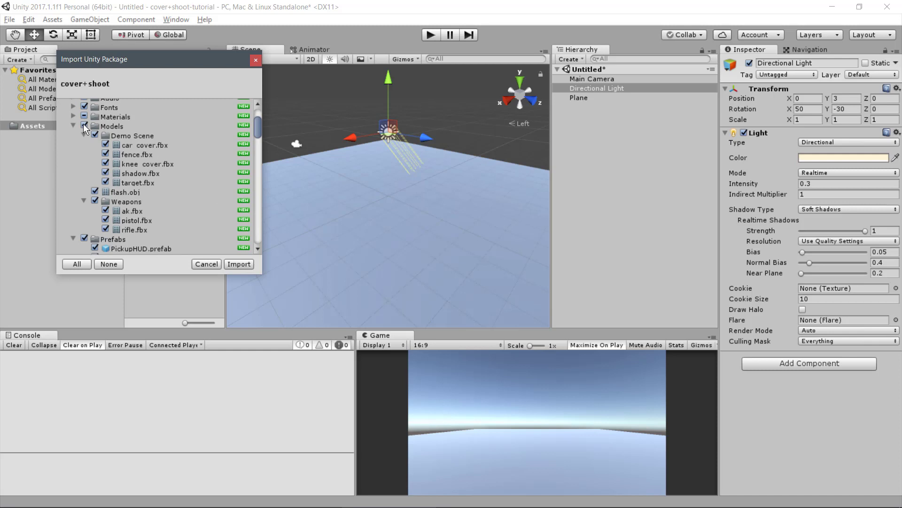
pyautogui.click(94, 134)
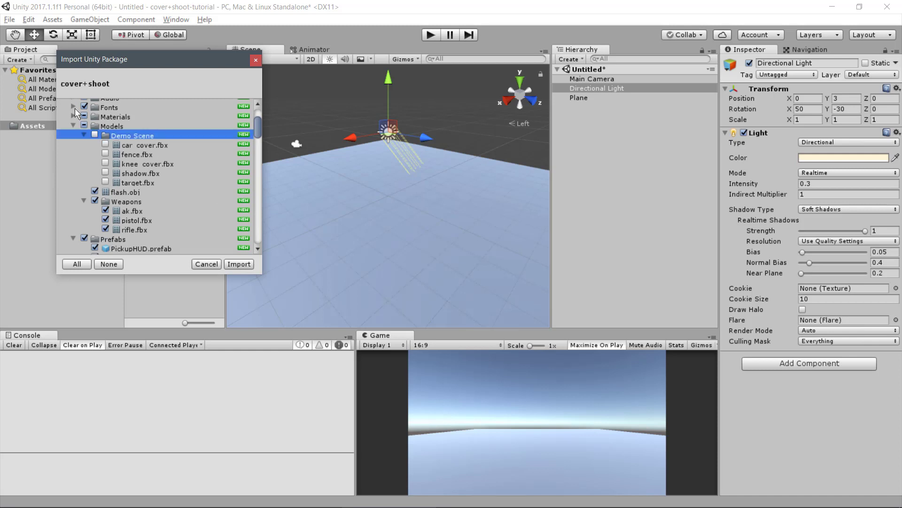
pyautogui.click(84, 135)
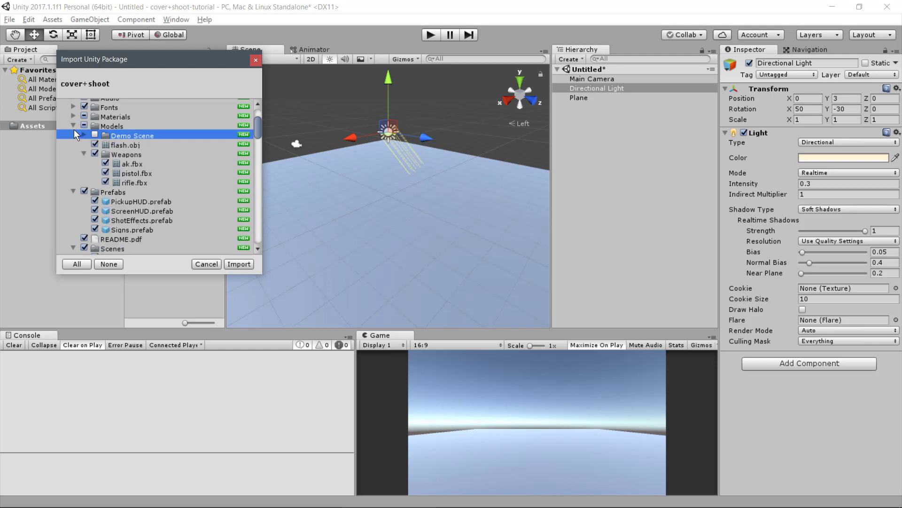
pyautogui.click(72, 125)
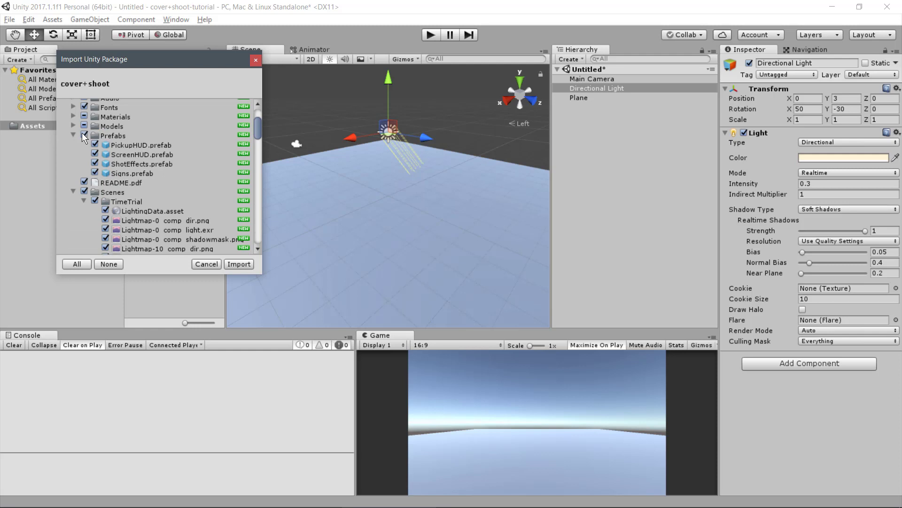
pyautogui.click(73, 134)
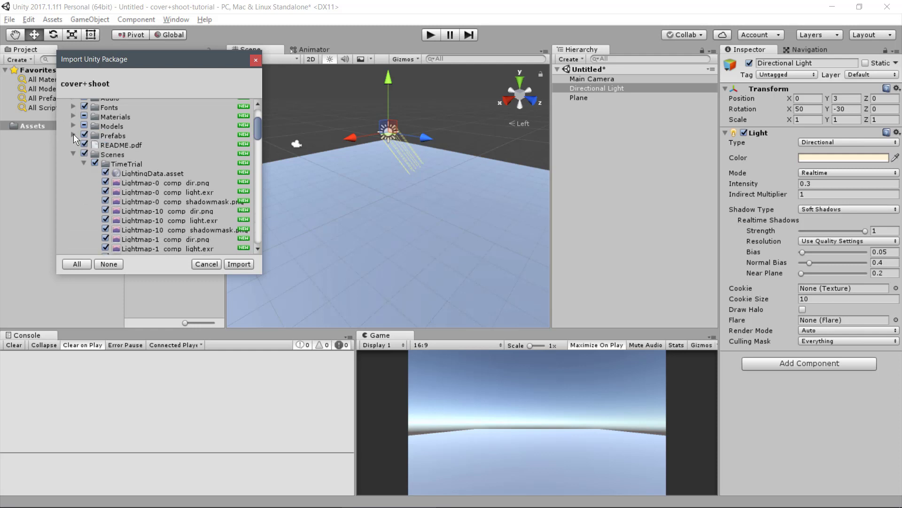
pyautogui.click(85, 144)
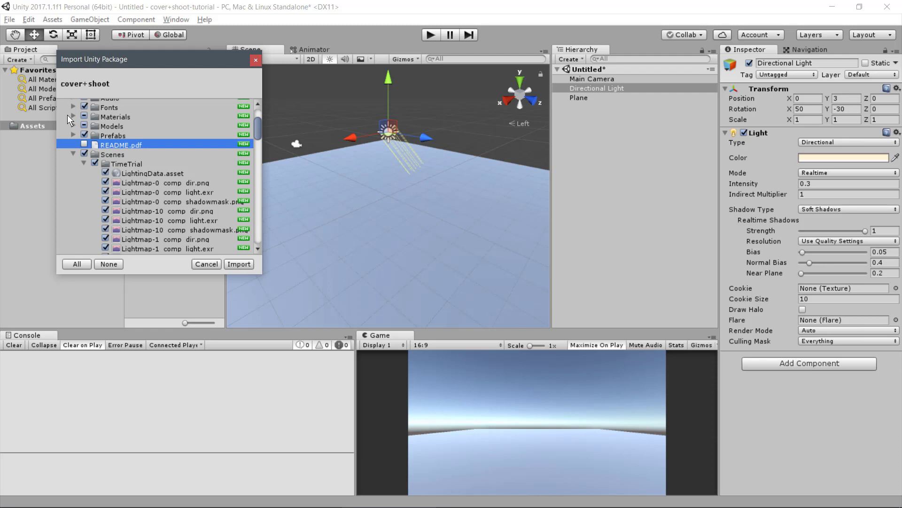
pyautogui.click(83, 154)
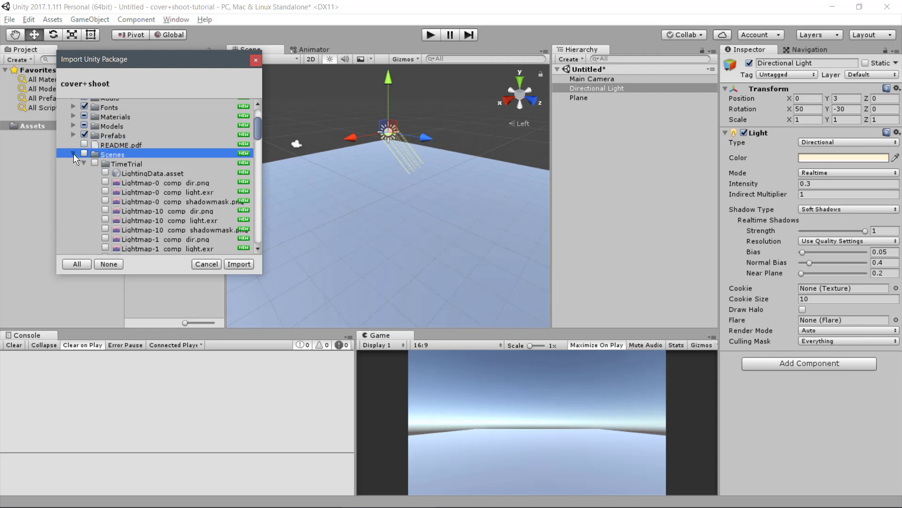
# Exclude the Demo Scene subfolders under LevelScripts and PlayerScripts from the import
pyautogui.click(73, 154)
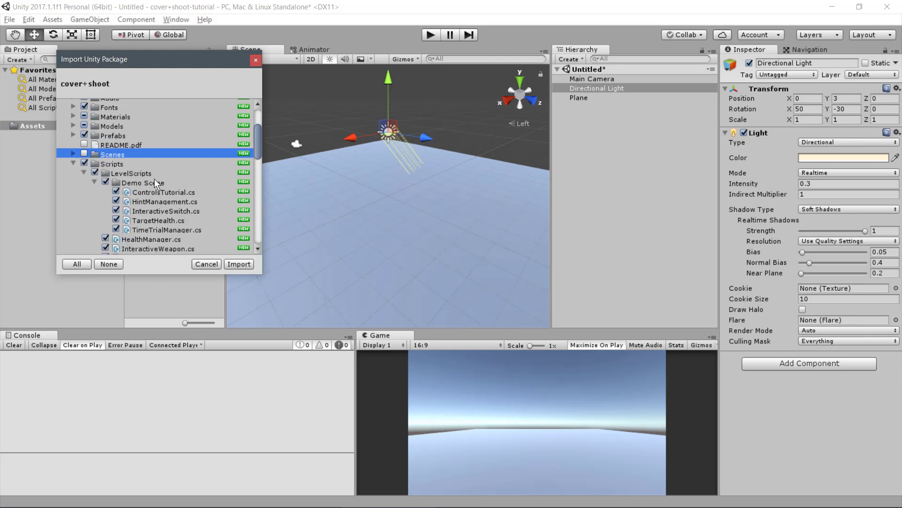
pyautogui.click(106, 182)
pyautogui.click(96, 182)
pyautogui.click(84, 173)
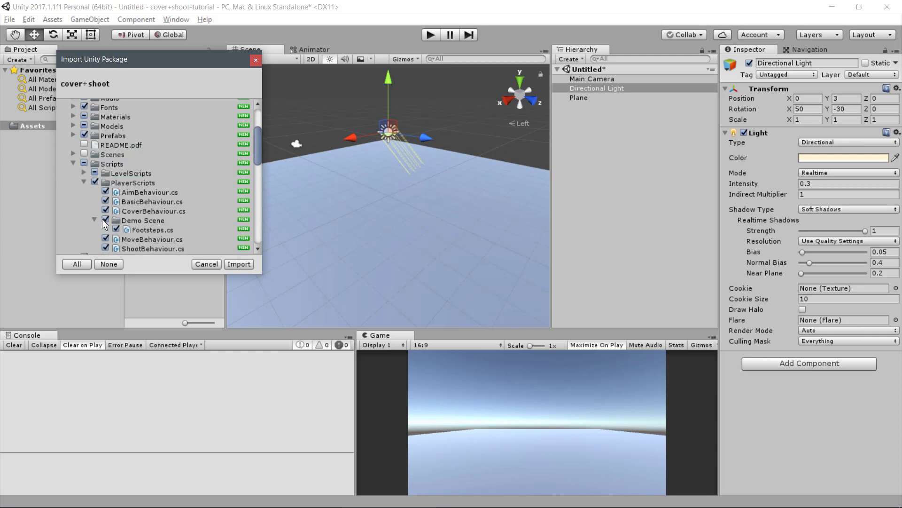
pyautogui.click(105, 219)
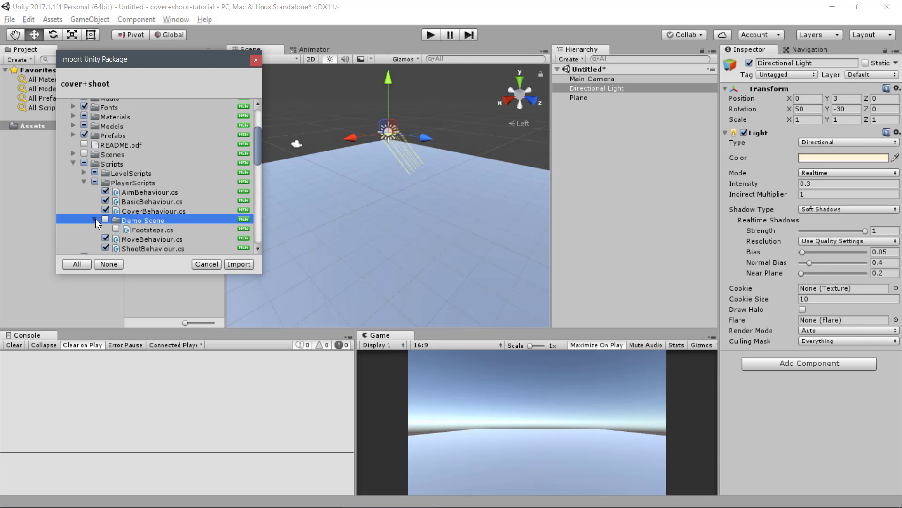
pyautogui.click(94, 219)
pyautogui.click(84, 181)
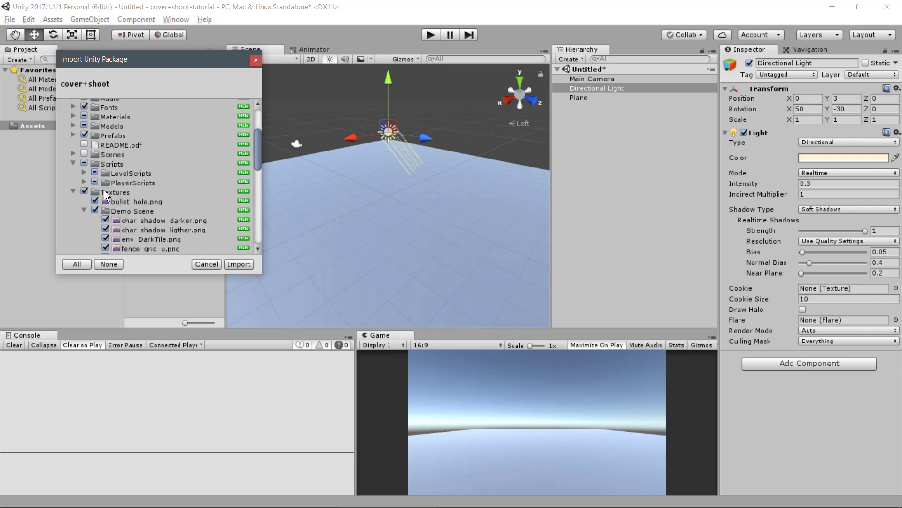
# Exclude the Textures Demo Scene subfolder from the import
pyautogui.scroll(-2, 105, 196)
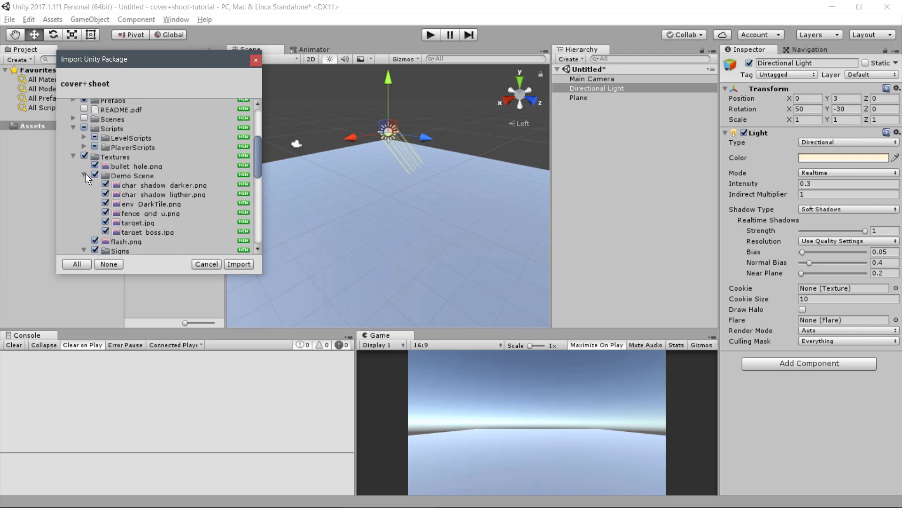
pyautogui.click(95, 173)
pyautogui.click(84, 173)
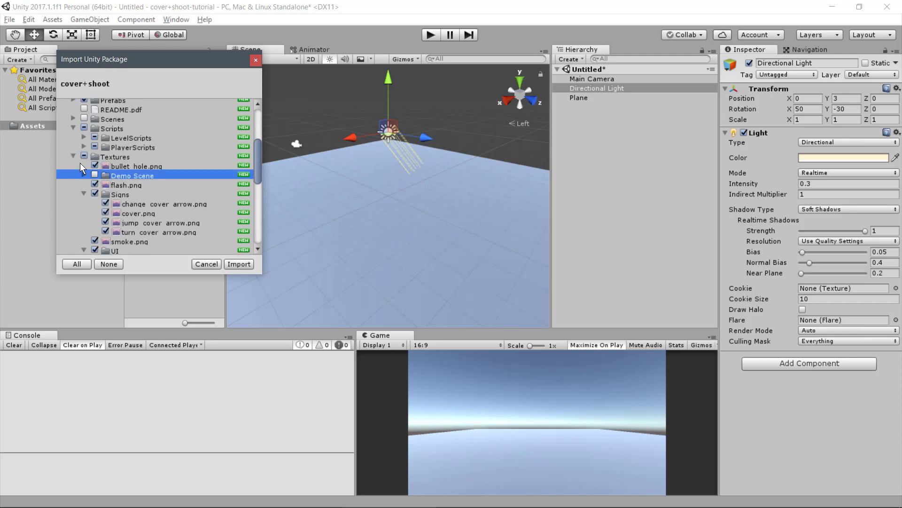
pyautogui.click(73, 156)
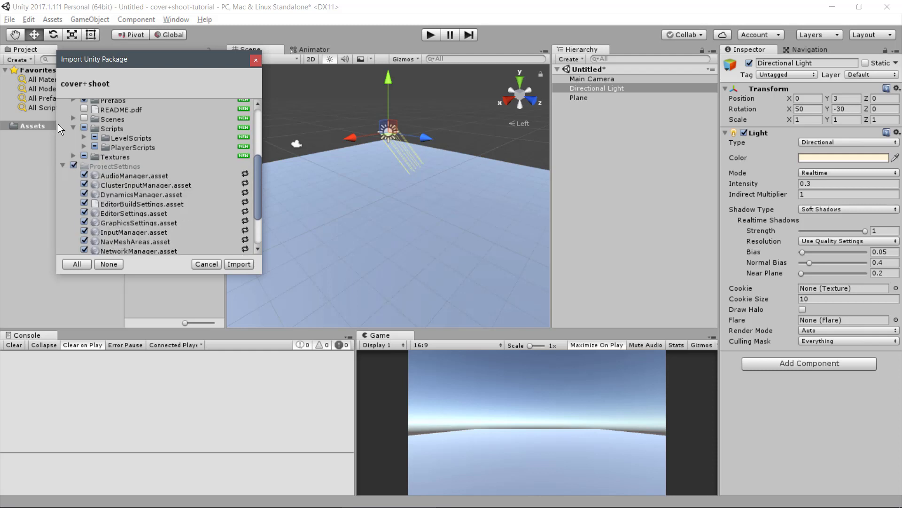
# Untick ProjectSettings except InputManager.asset and TagManager.asset, then import the package
pyautogui.click(74, 165)
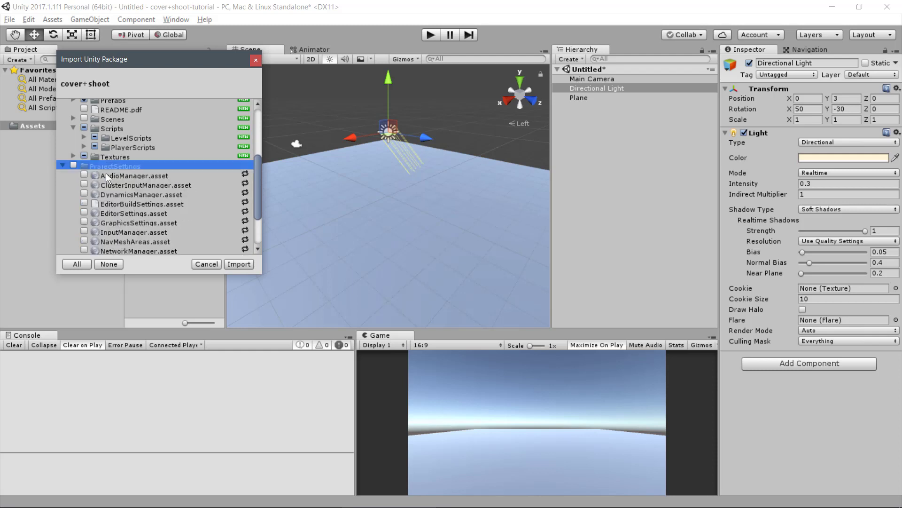
pyautogui.scroll(-2, 106, 173)
pyautogui.scroll(-2, 106, 173)
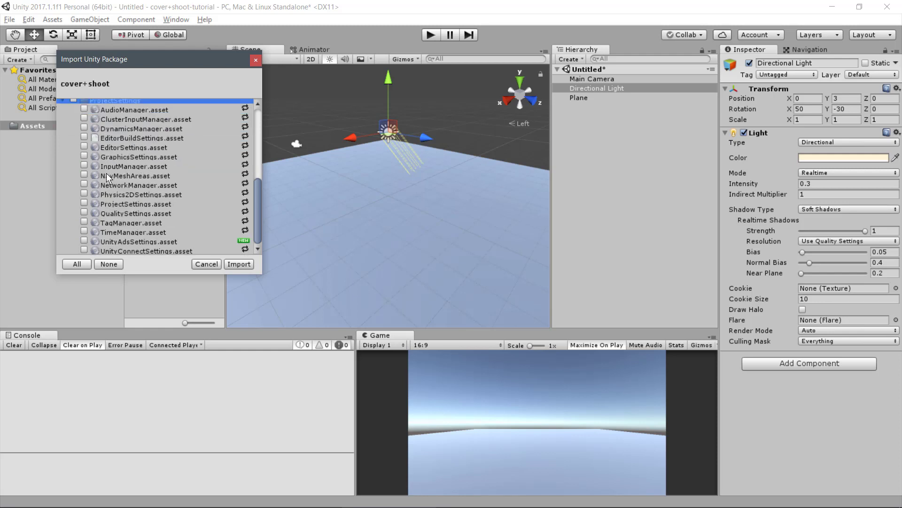
pyautogui.click(85, 166)
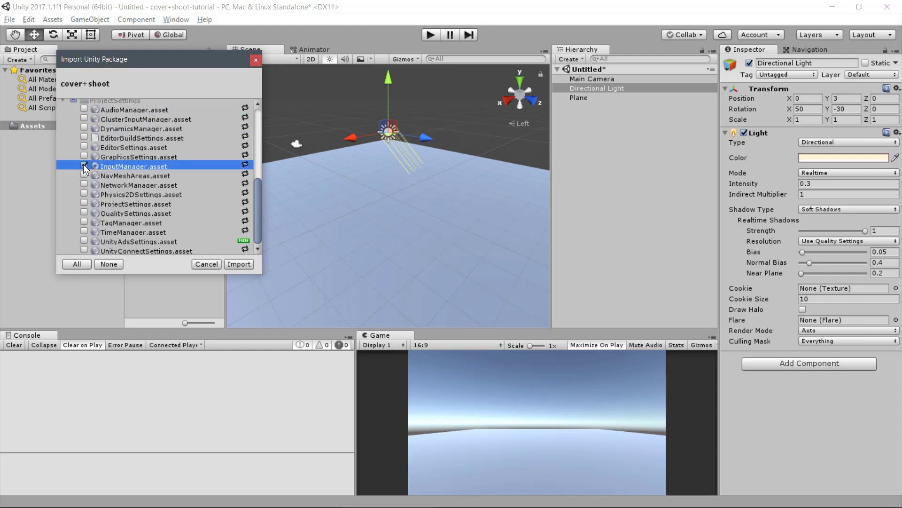
pyautogui.click(84, 221)
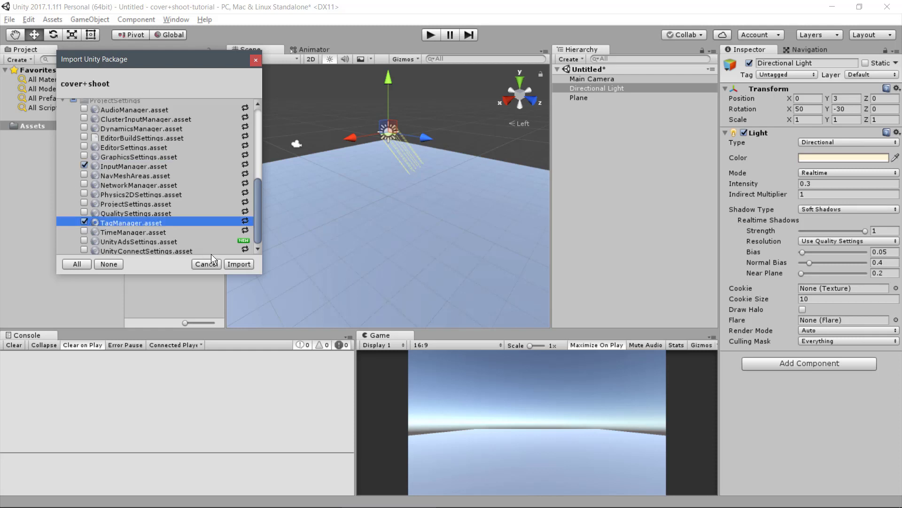
pyautogui.click(240, 264)
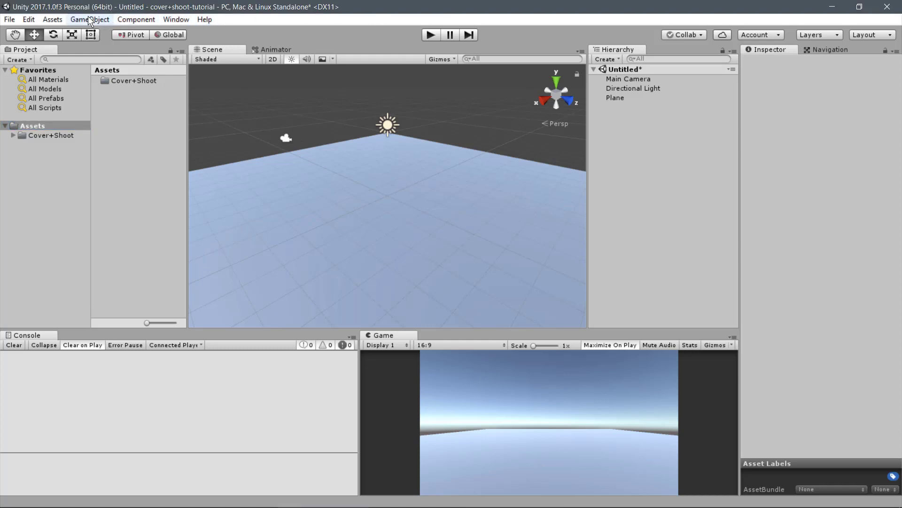
# Import the Standard Assets Characters package with only ThirdPersonCharacter/Models/Ethan.fbx selected
pyautogui.click(49, 19)
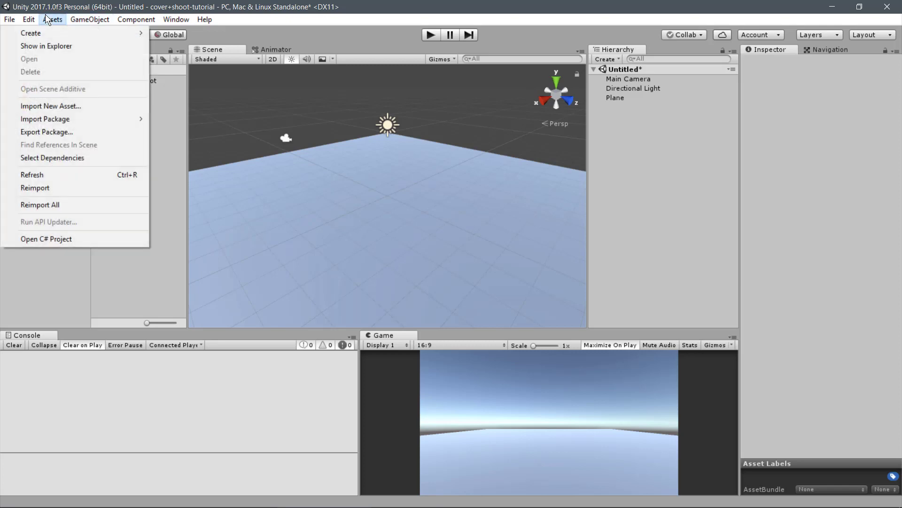
pyautogui.moveTo(45, 118)
pyautogui.click(193, 161)
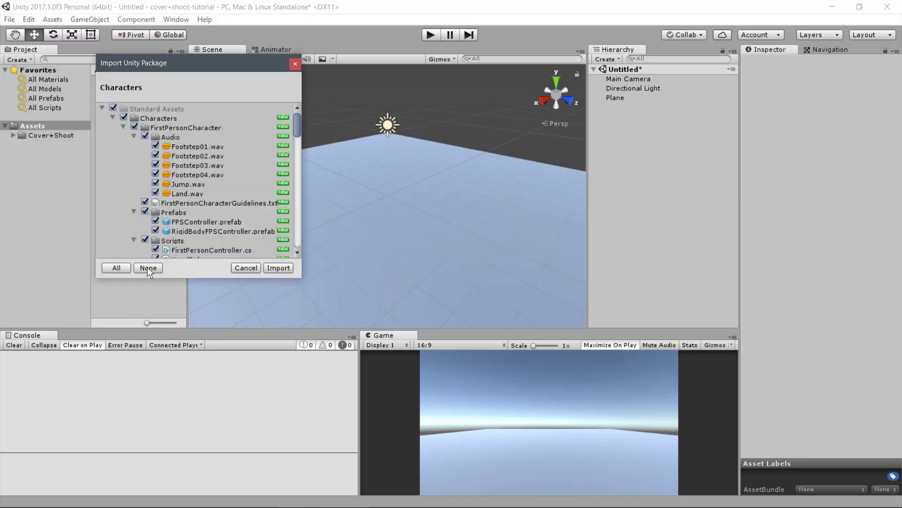
pyautogui.click(147, 267)
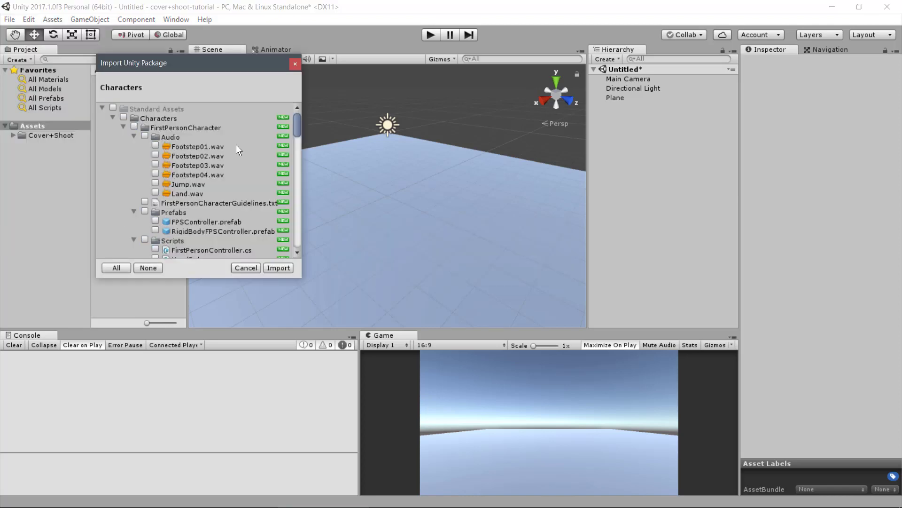
pyautogui.scroll(-3, 234, 146)
pyautogui.scroll(-3, 233, 146)
pyautogui.scroll(-3, 233, 146)
pyautogui.scroll(-3, 233, 146)
pyautogui.scroll(-1, 233, 145)
pyautogui.scroll(-4, 233, 145)
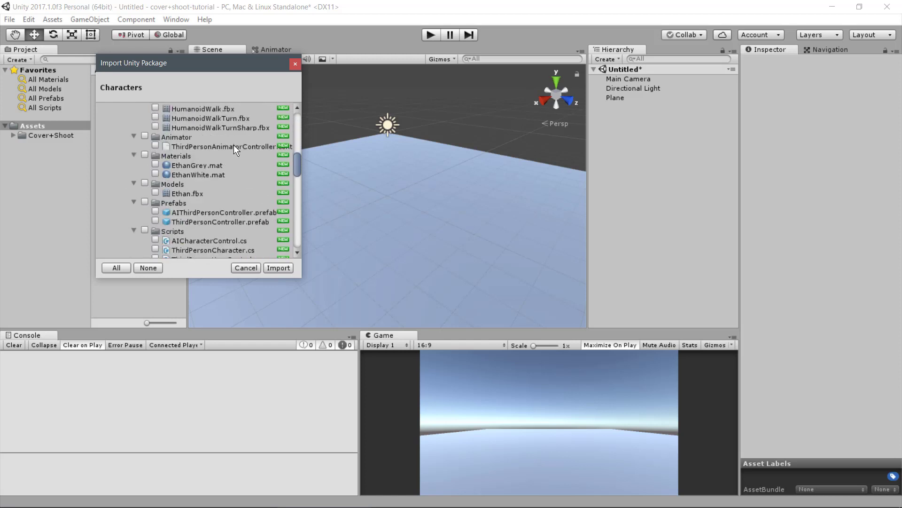
pyautogui.click(155, 192)
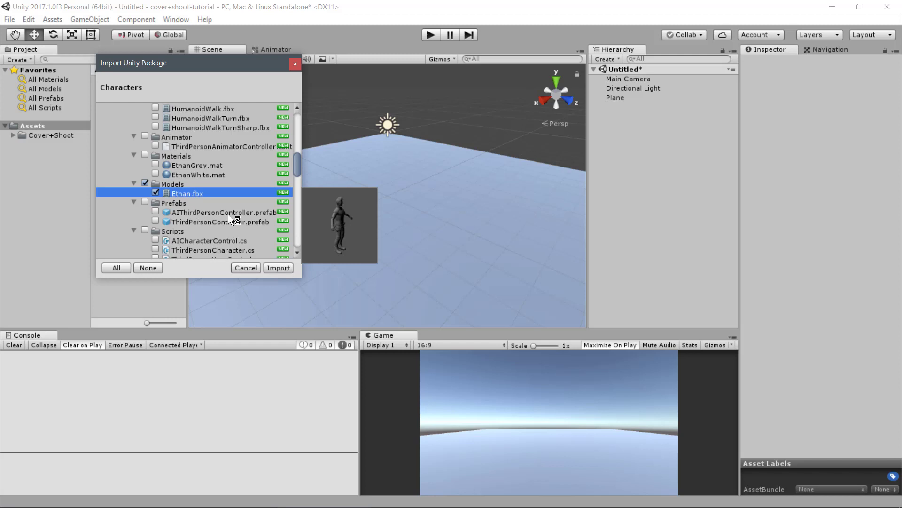
pyautogui.click(278, 267)
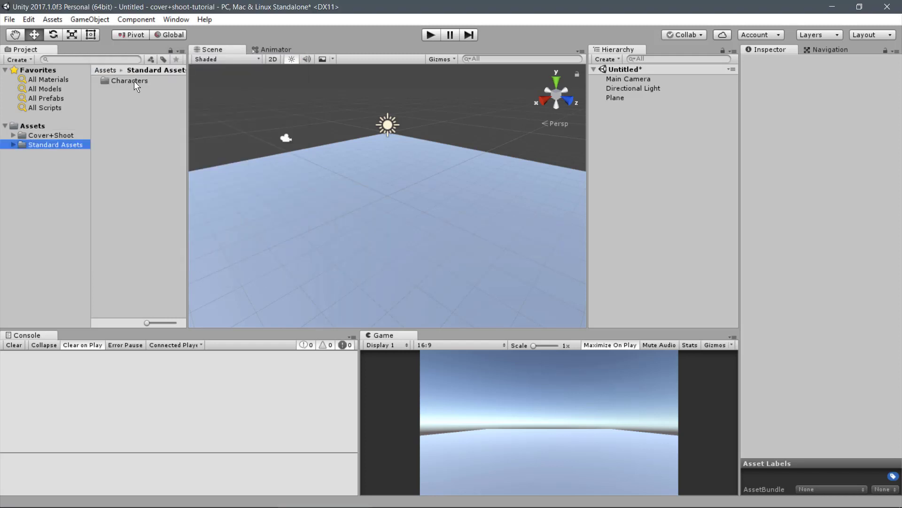
# Drag the Ethan model from Characters/ThirdPersonCharacter/Models onto the plane in the Scene
pyautogui.doubleClick(134, 81)
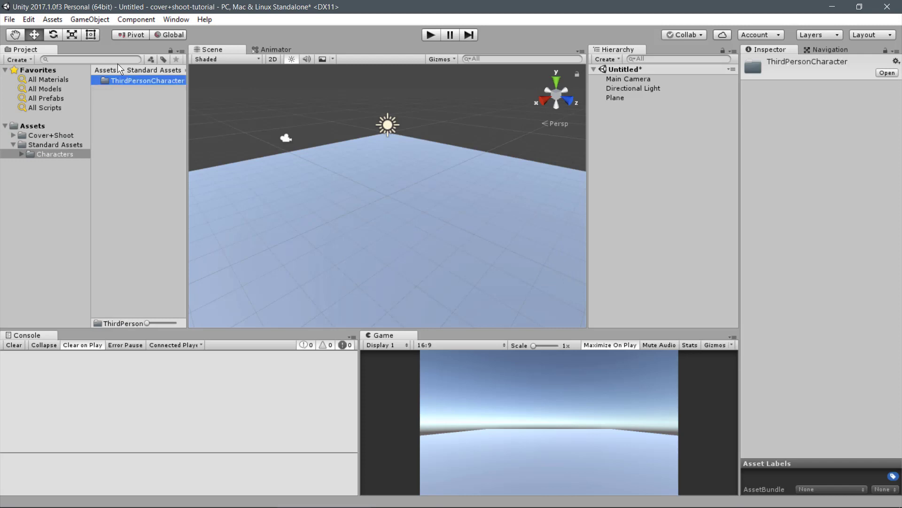
pyautogui.doubleClick(139, 79)
pyautogui.doubleClick(124, 81)
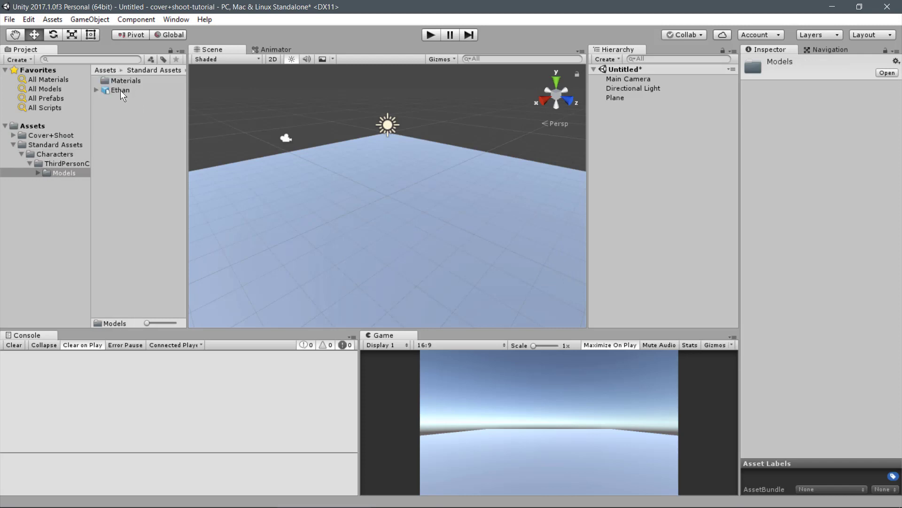
pyautogui.moveTo(120, 91); pyautogui.dragTo(384, 201)
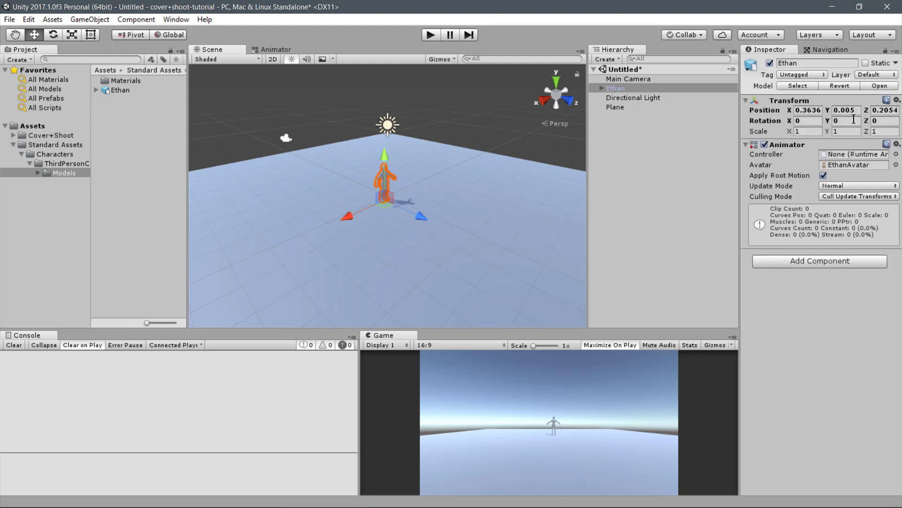
# Reset Ethan's Transform to the origin and set his Tag to Player
pyautogui.click(897, 100)
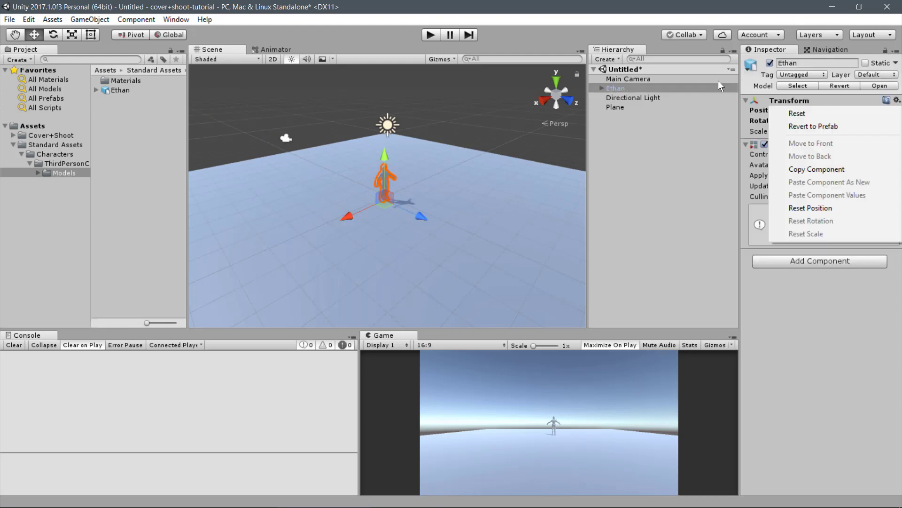
pyautogui.click(881, 116)
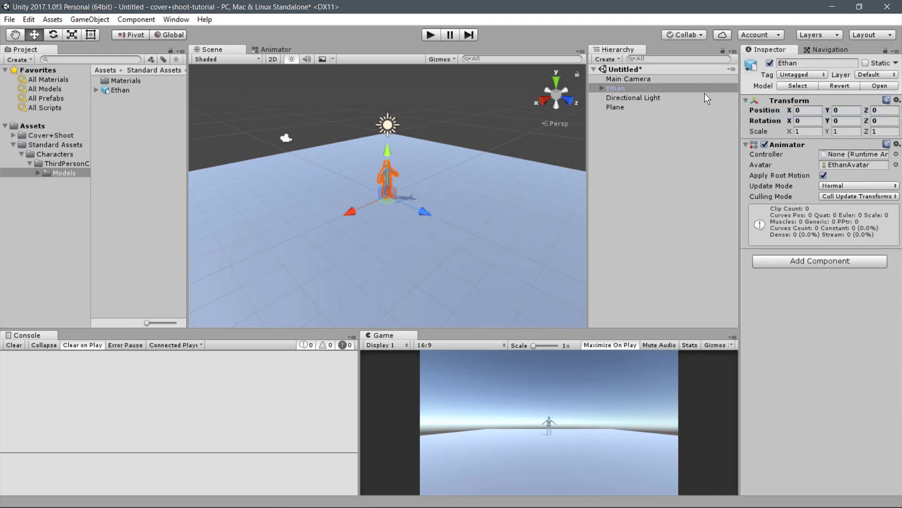
pyautogui.click(801, 74)
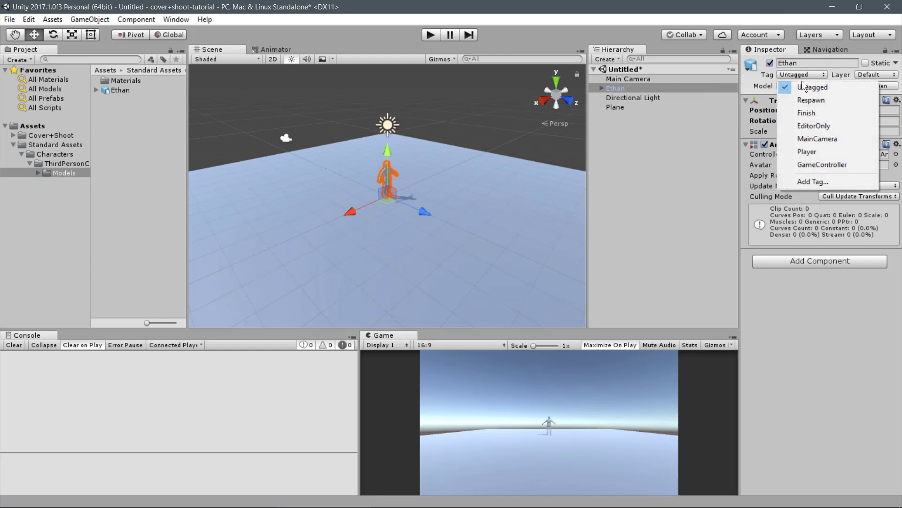
pyautogui.click(825, 152)
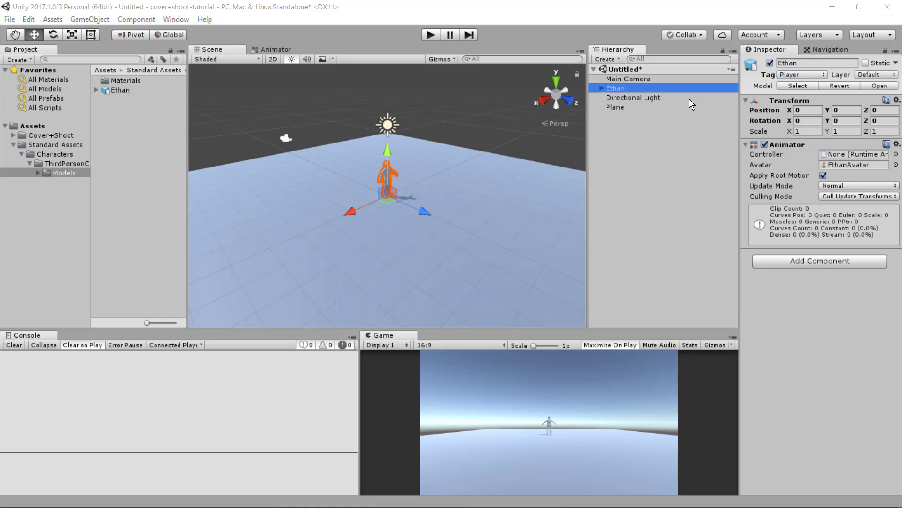
# Assign CharacterController as the Controller in Ethan's Animator component
pyautogui.click(895, 154)
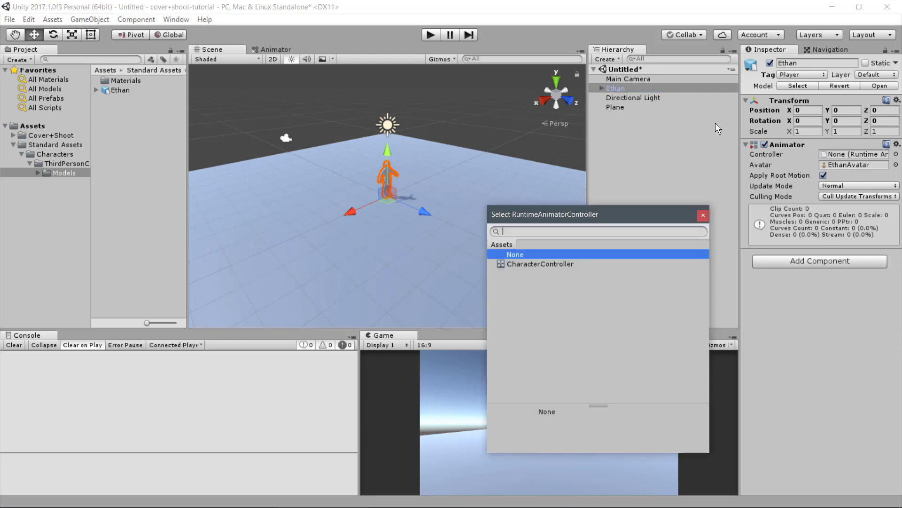
pyautogui.doubleClick(548, 265)
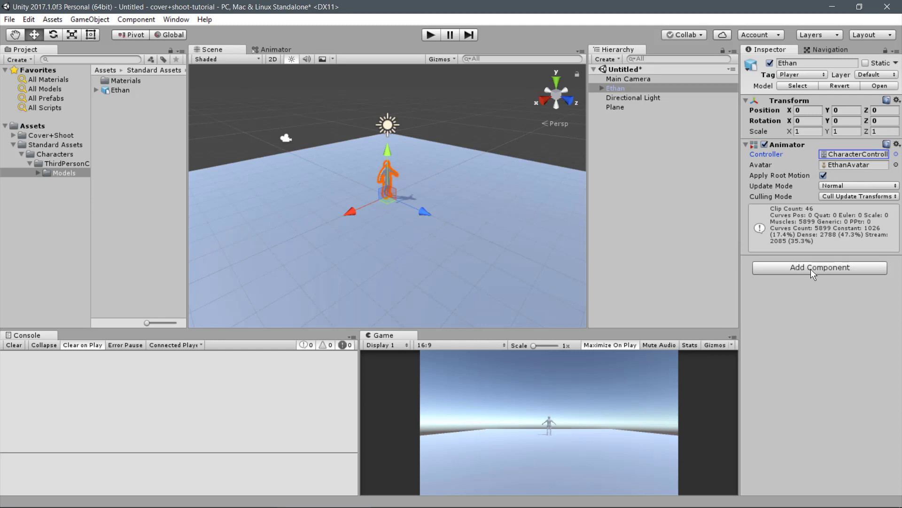
# Add a Capsule Collider to Ethan using the Character physics material
pyautogui.click(811, 268)
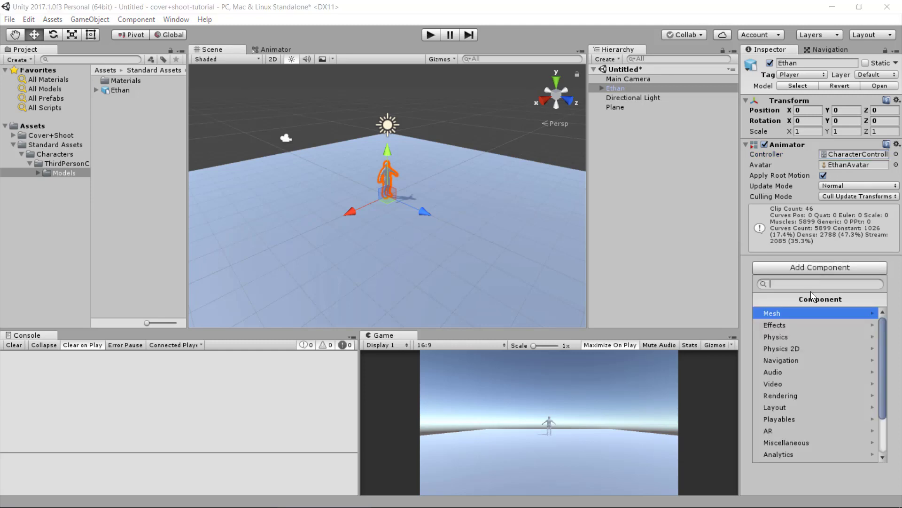
pyautogui.click(811, 338)
pyautogui.click(806, 360)
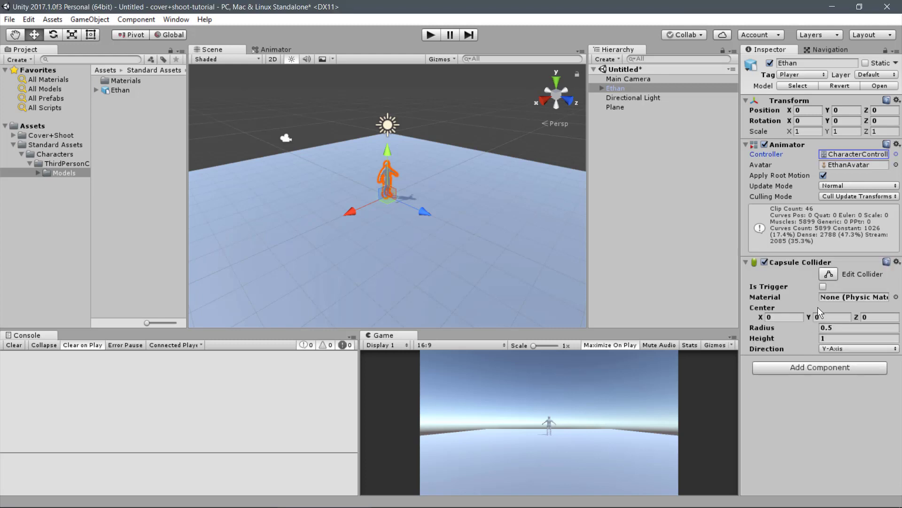
pyautogui.click(896, 297)
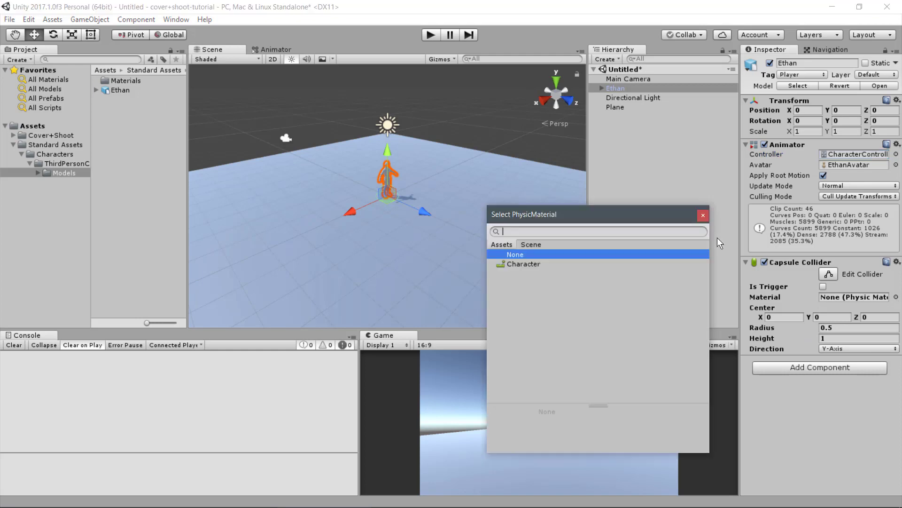
pyautogui.doubleClick(541, 264)
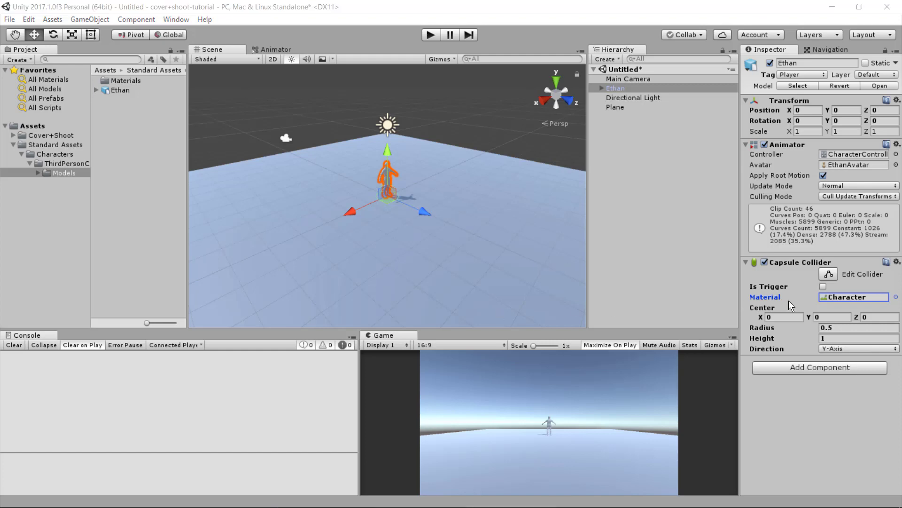
# Set the collider's radius to 0.26, height to 1.6 and center Y to 0.79
pyautogui.press('Tab')
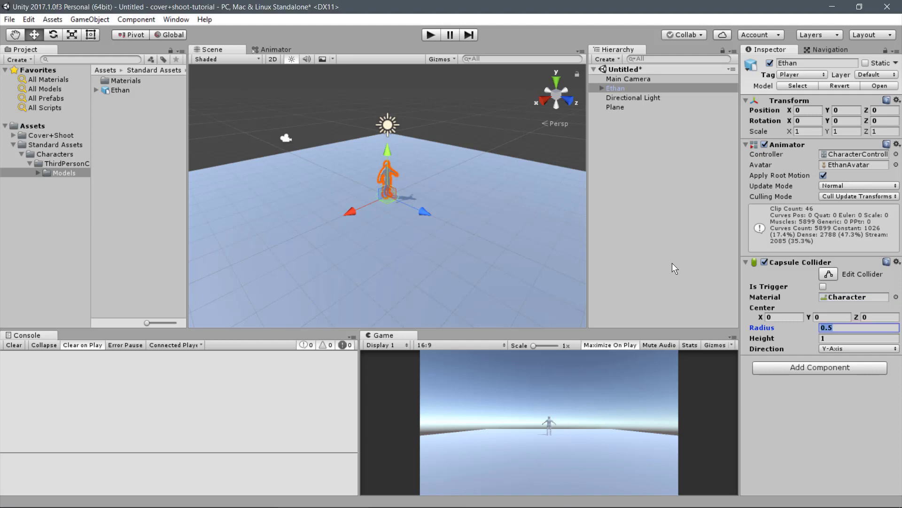
pyautogui.write('0.26')
pyautogui.click(844, 339)
pyautogui.write('1.6')
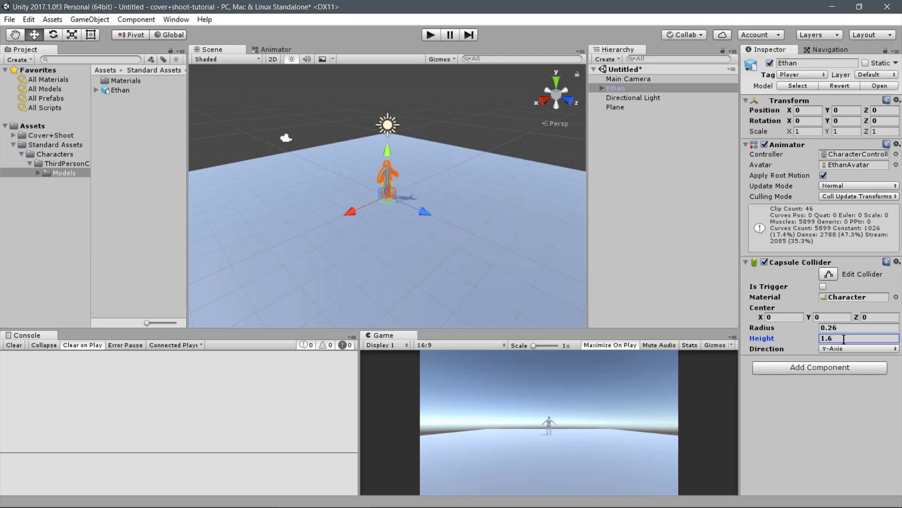
pyautogui.click(833, 317)
pyautogui.write('.79')
pyautogui.press('Return')
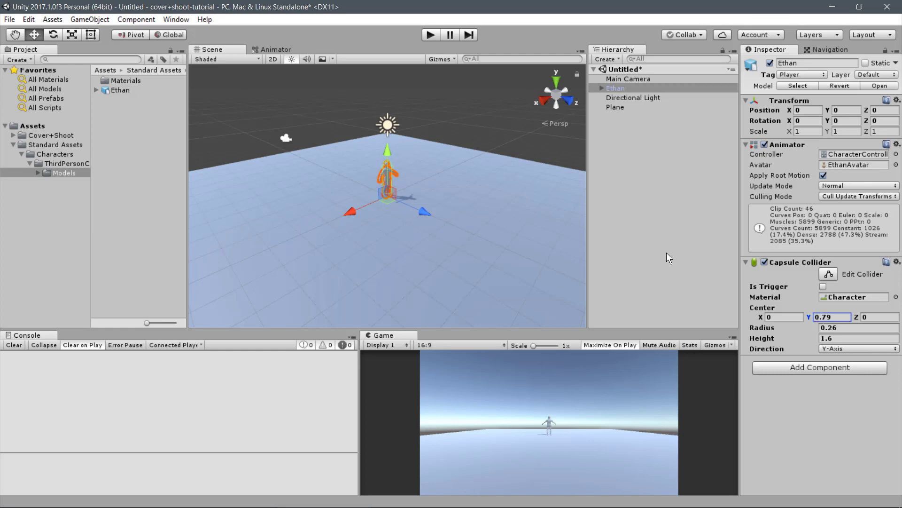
# Add a Rigidbody to Ethan with Mass 70
pyautogui.click(745, 261)
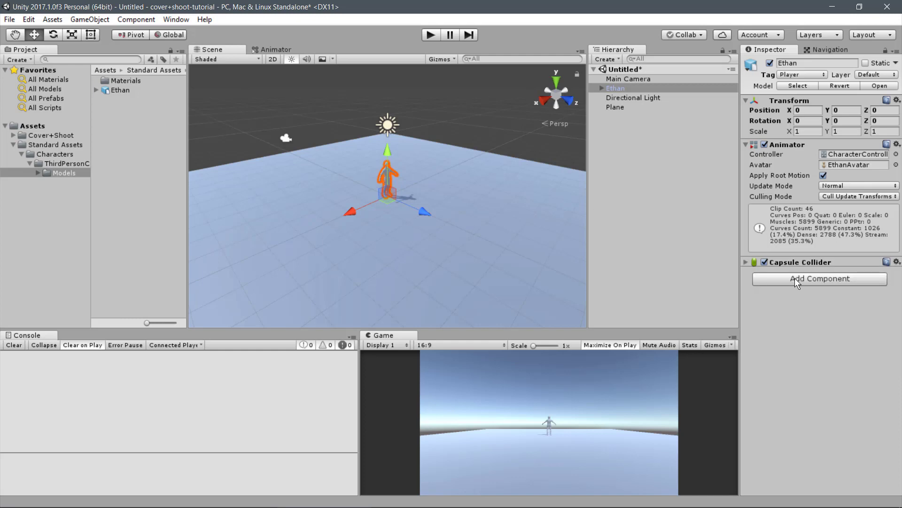
pyautogui.click(794, 278)
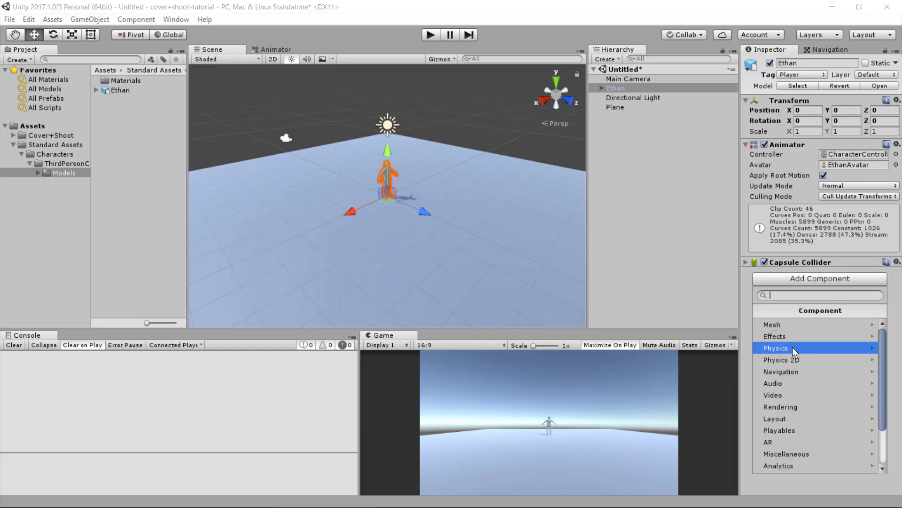
pyautogui.click(793, 347)
pyautogui.click(800, 325)
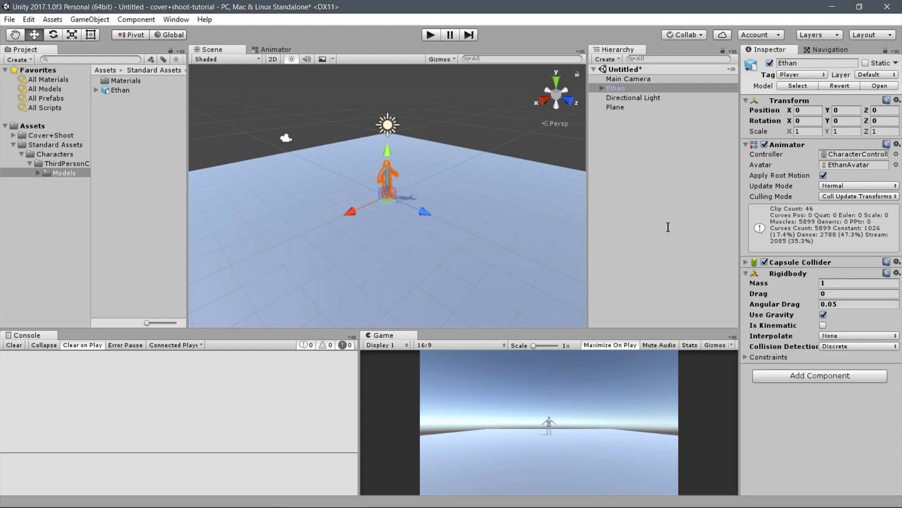
pyautogui.click(836, 282)
pyautogui.write('70')
# Tick Freeze Rotation X in the Rigidbody constraints
pyautogui.click(743, 357)
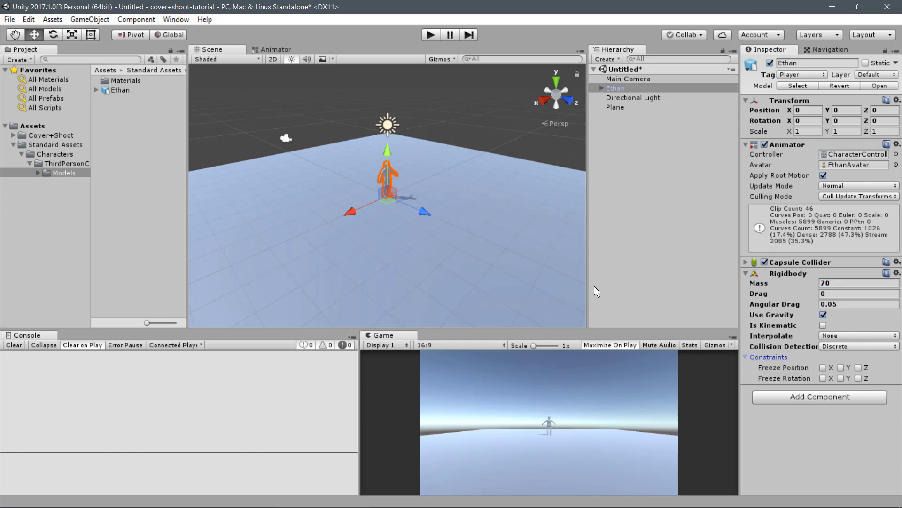
pyautogui.click(823, 378)
pyautogui.click(747, 357)
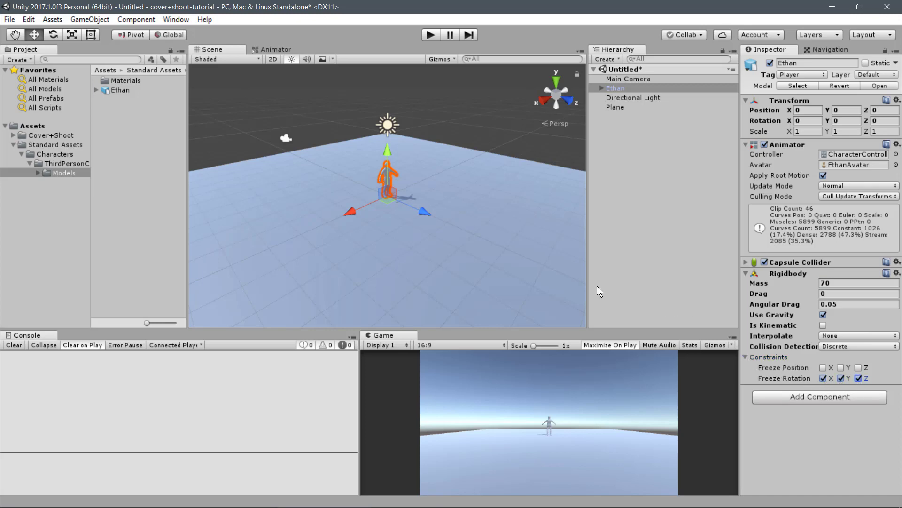
pyautogui.click(747, 273)
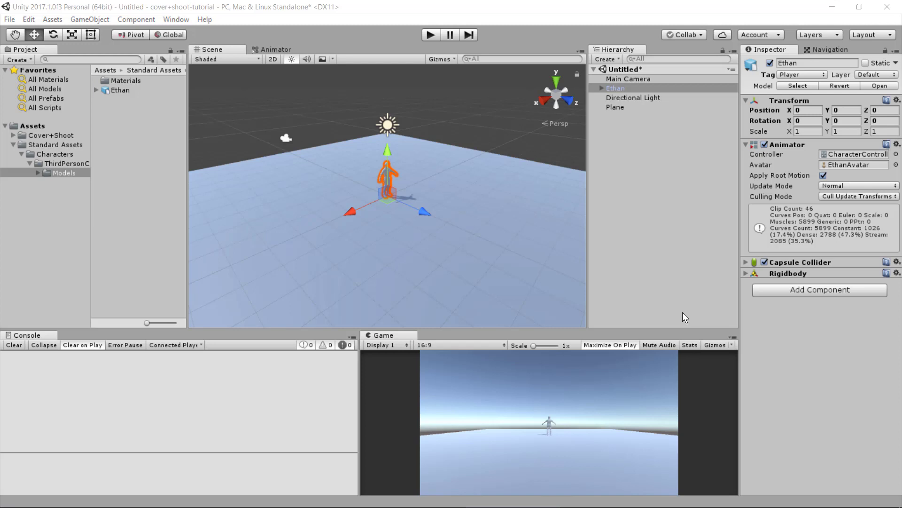
# Attach Basic Behaviour to Ethan with Main Camera as its Player Camera, then collapse the component
pyautogui.click(766, 291)
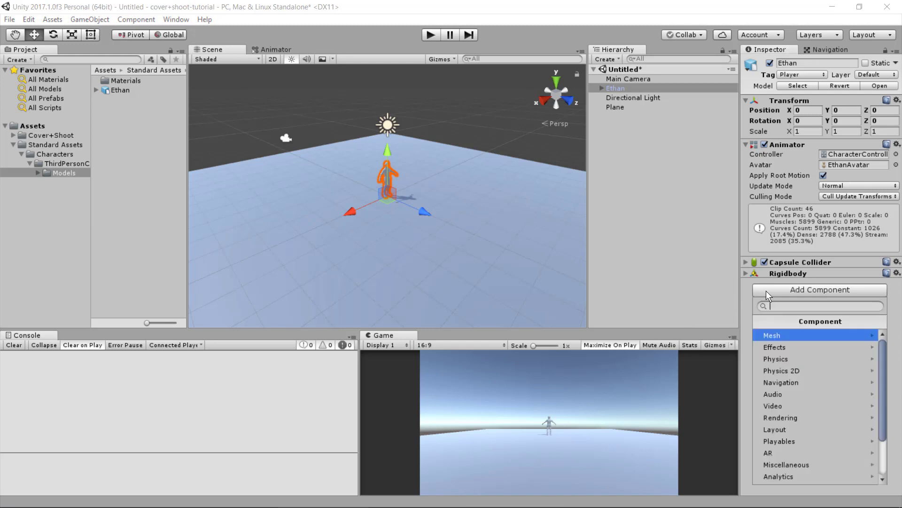
pyautogui.scroll(-3, 794, 404)
pyautogui.scroll(-2, 800, 423)
pyautogui.click(804, 430)
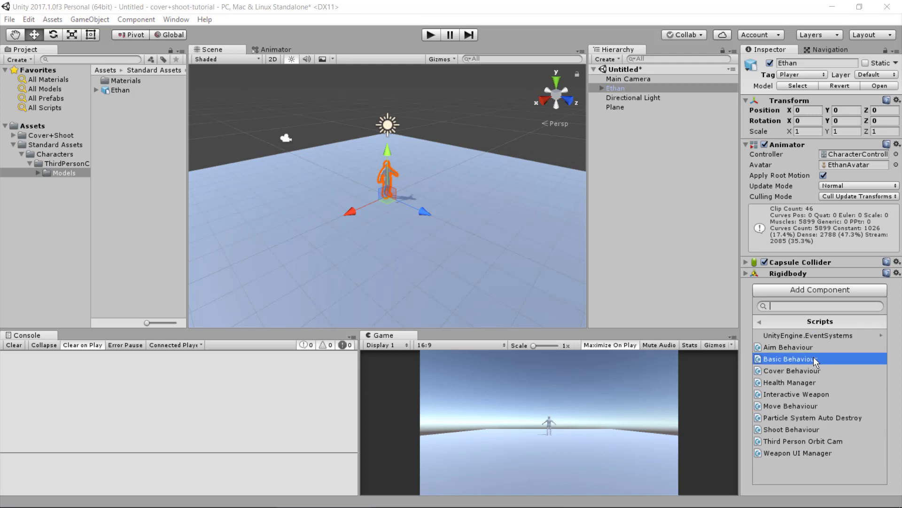
pyautogui.click(813, 361)
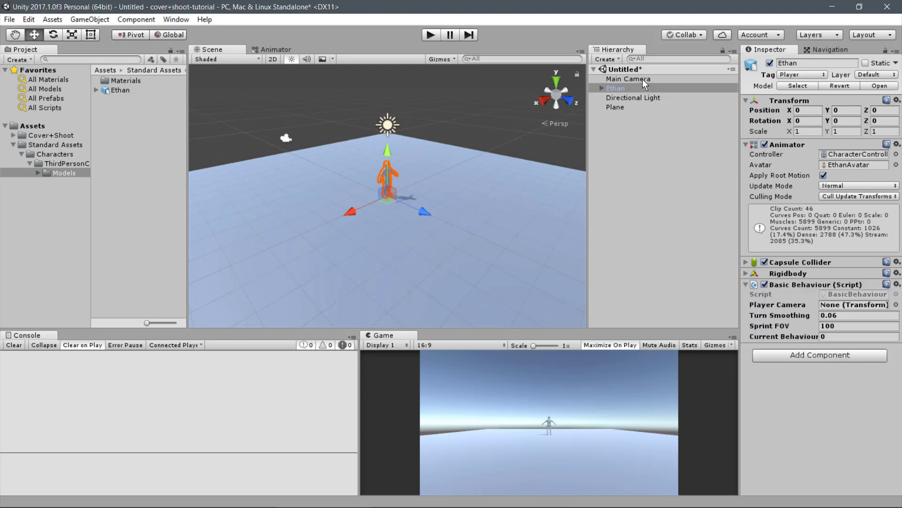
pyautogui.moveTo(642, 78); pyautogui.dragTo(853, 304)
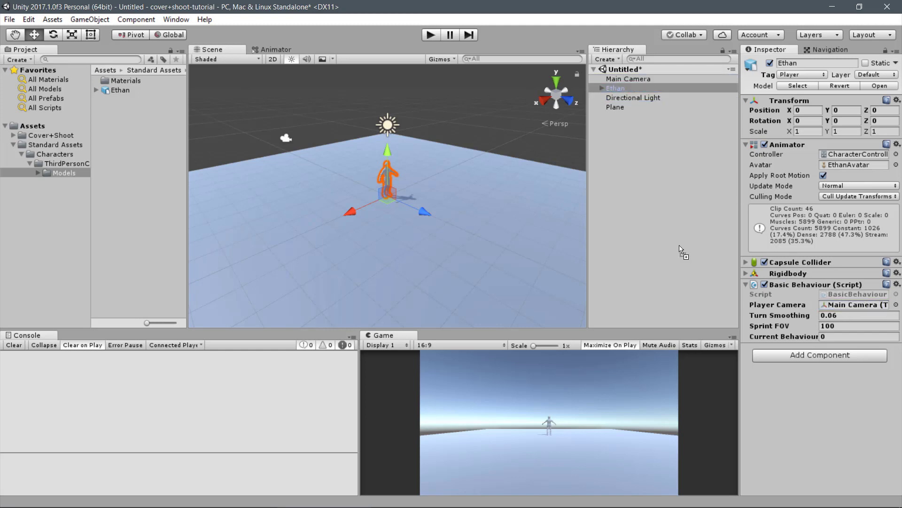
pyautogui.click(745, 284)
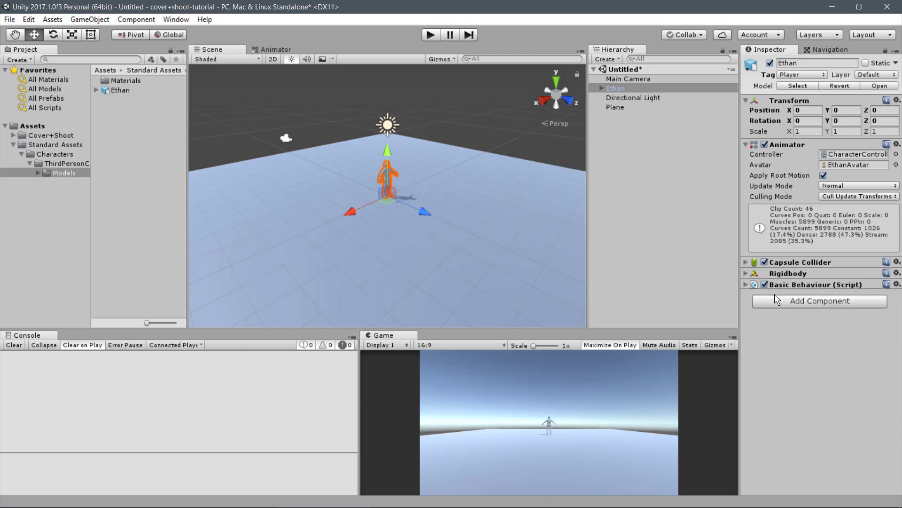
# Add the Move Behaviour script to Ethan and collapse it
pyautogui.click(802, 301)
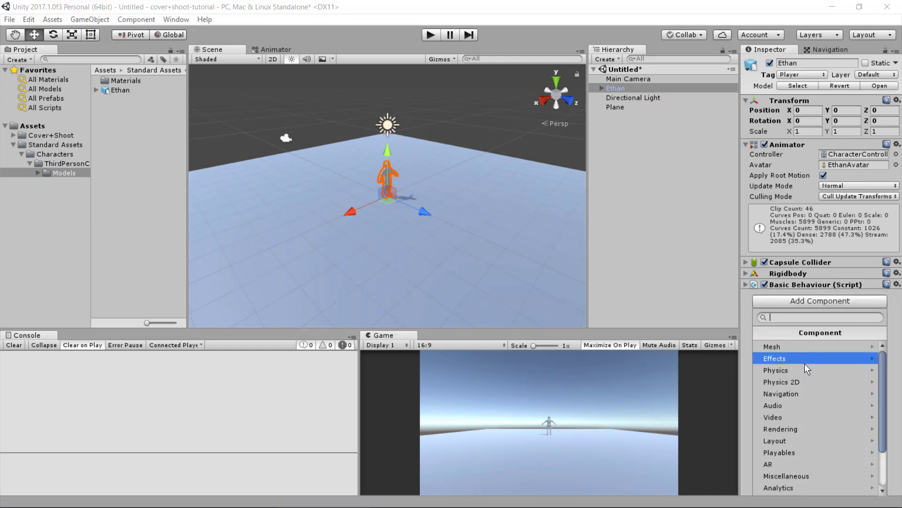
pyautogui.scroll(-3, 805, 409)
pyautogui.click(808, 441)
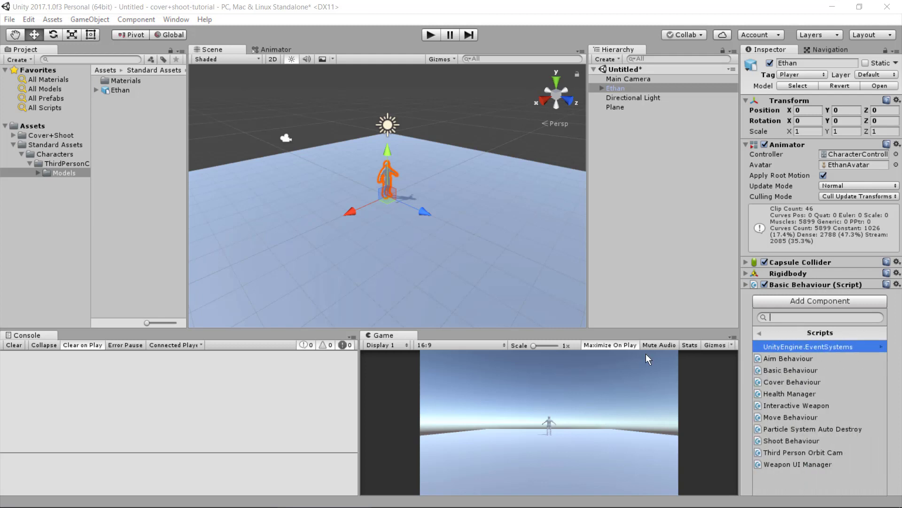
pyautogui.click(810, 417)
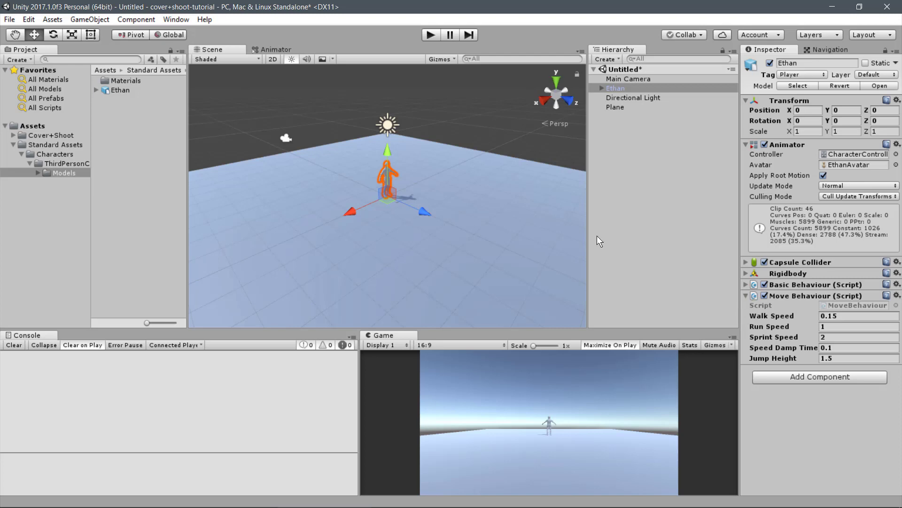
pyautogui.click(745, 295)
# Add the Aim Behaviour script to Ethan and set its Aim Pivot Offset Y to 1
pyautogui.click(797, 311)
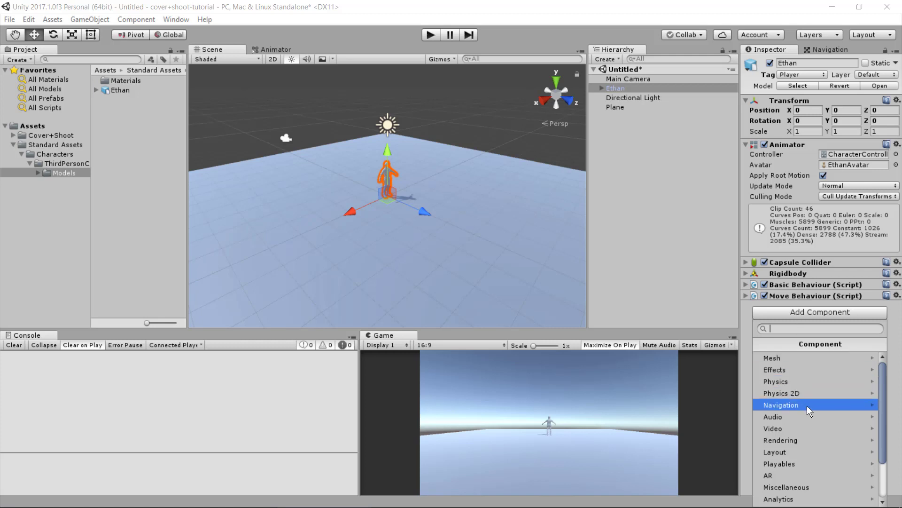
pyautogui.scroll(-3, 808, 407)
pyautogui.click(806, 453)
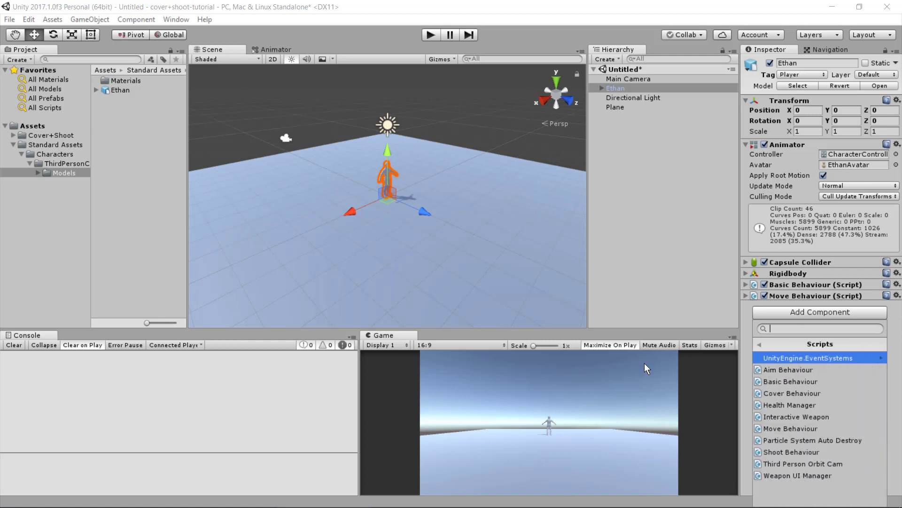
pyautogui.click(807, 371)
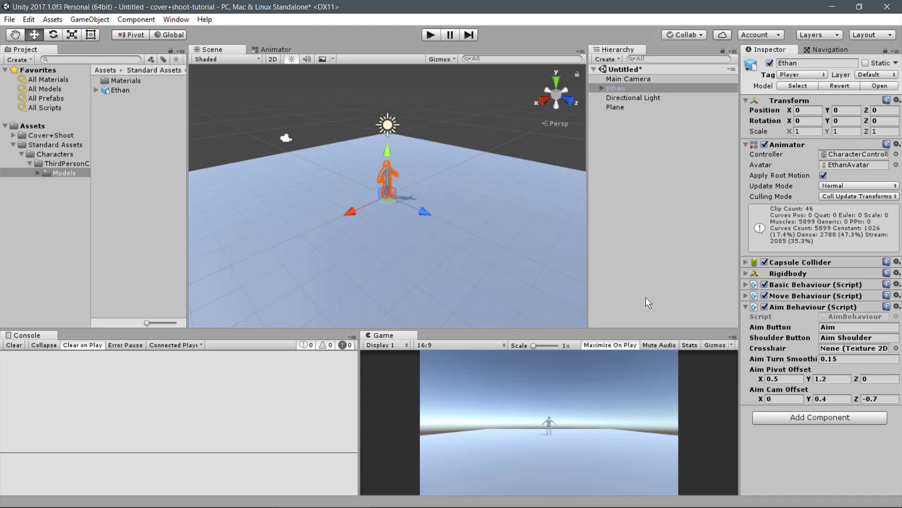
pyautogui.click(835, 380)
pyautogui.write('1')
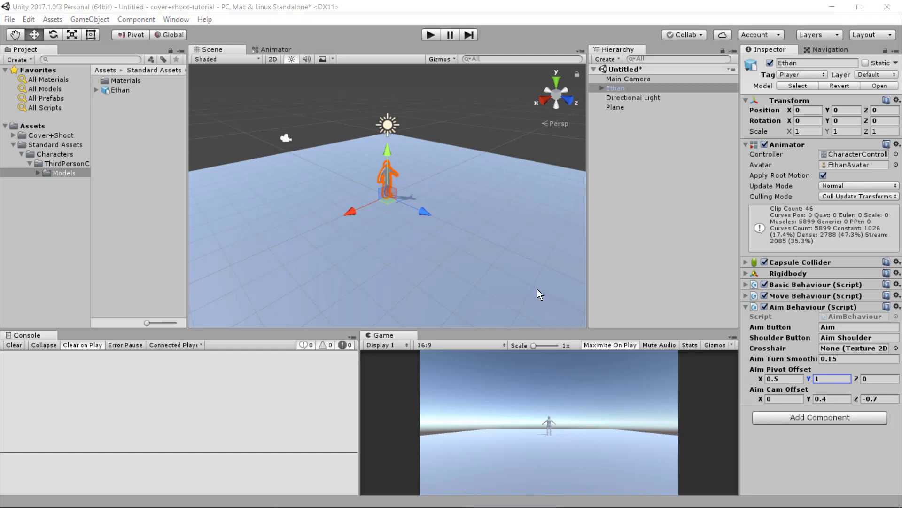
# Add Third Person Orbit Cam to Main Camera with Ethan as its Player
pyautogui.click(642, 78)
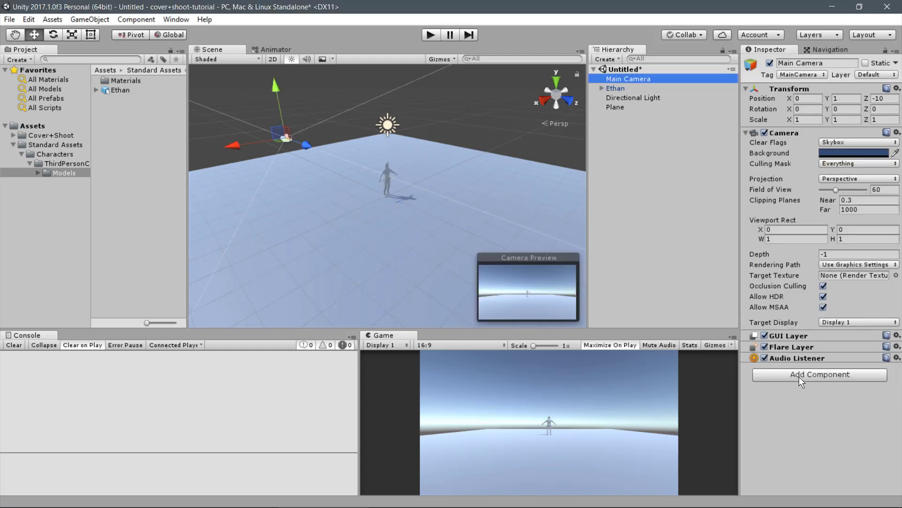
pyautogui.click(800, 377)
pyautogui.scroll(-3, 800, 359)
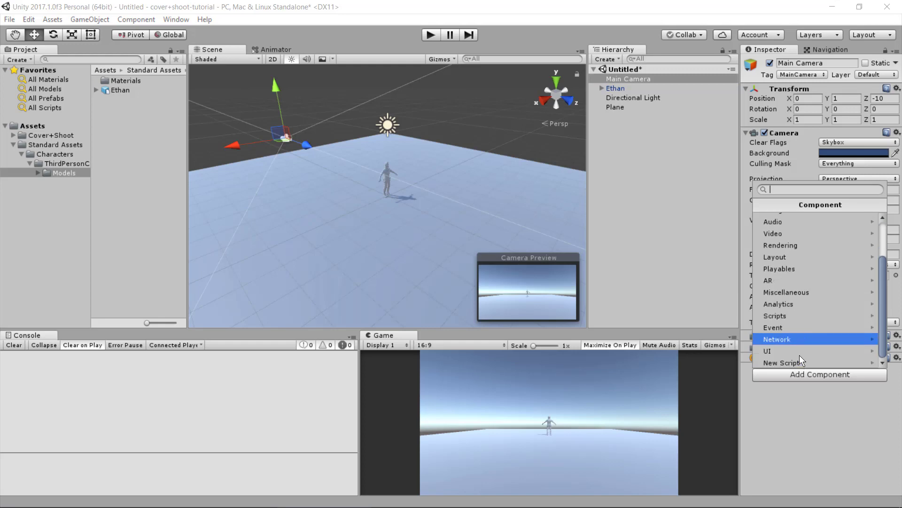
pyautogui.click(799, 315)
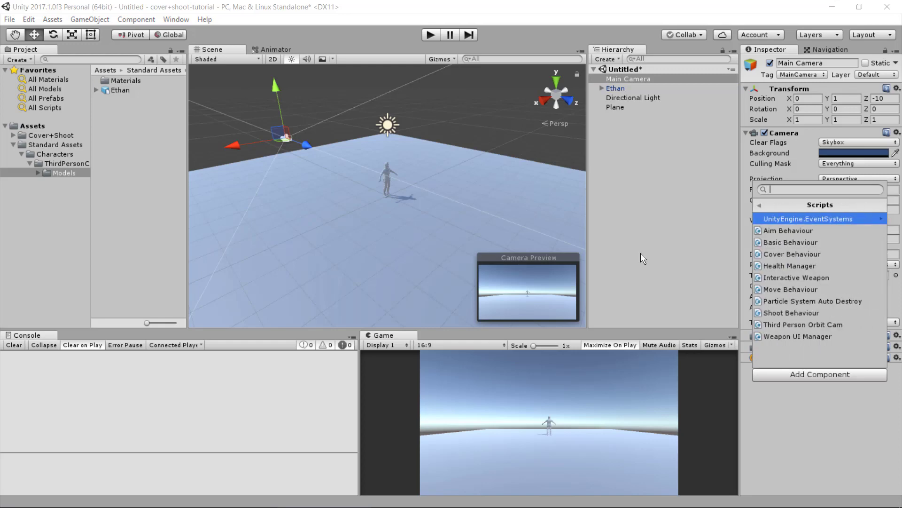
pyautogui.click(847, 325)
pyautogui.scroll(-1, 842, 339)
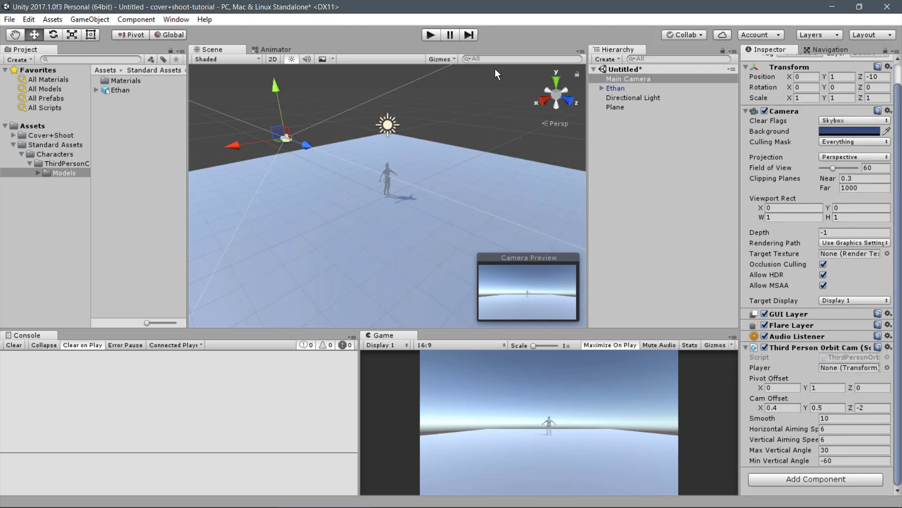
pyautogui.moveTo(615, 88); pyautogui.dragTo(850, 373)
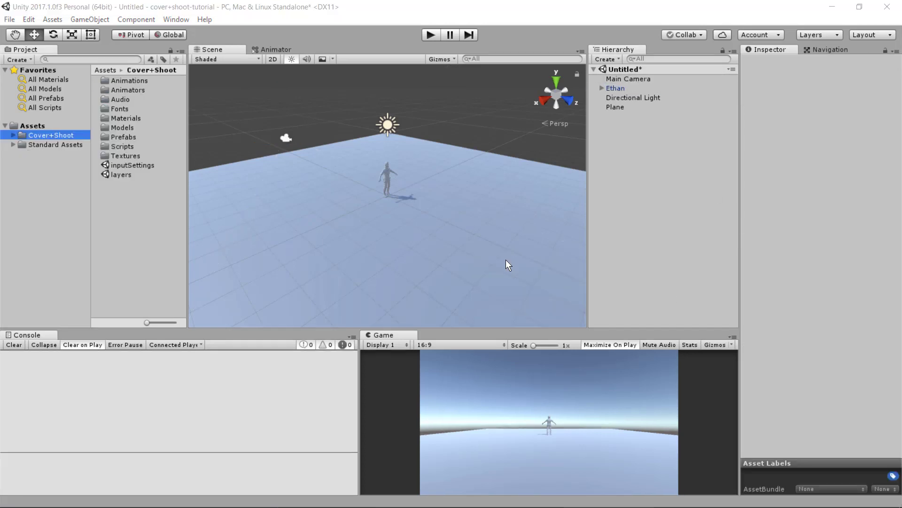
# Save the scene in the Assets folder as 'cover+shoot-tutorial'
pyautogui.click(9, 19)
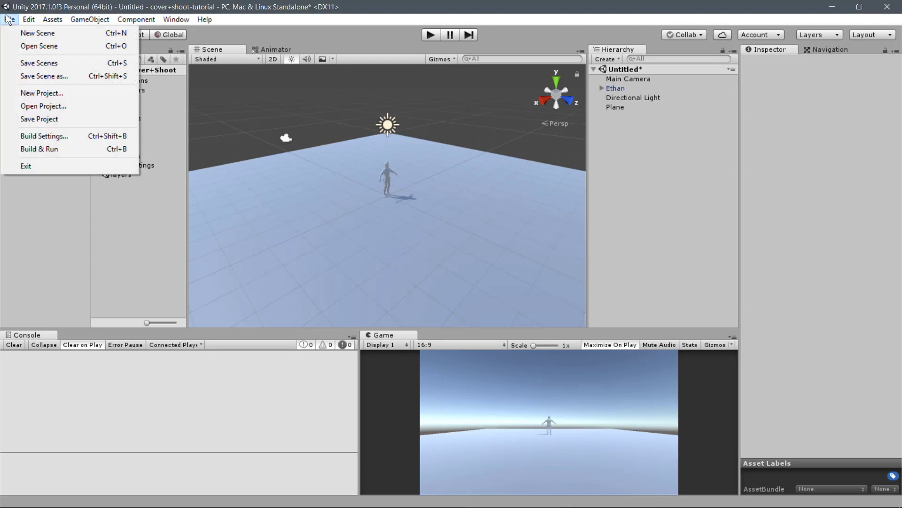
pyautogui.click(34, 62)
pyautogui.write('c')
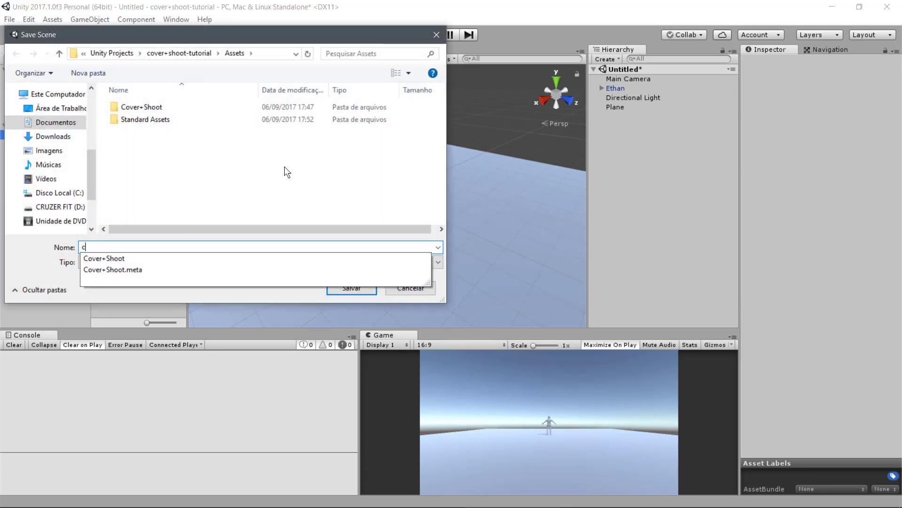
pyautogui.write('over+shoot-tutorial')
pyautogui.press('Return')
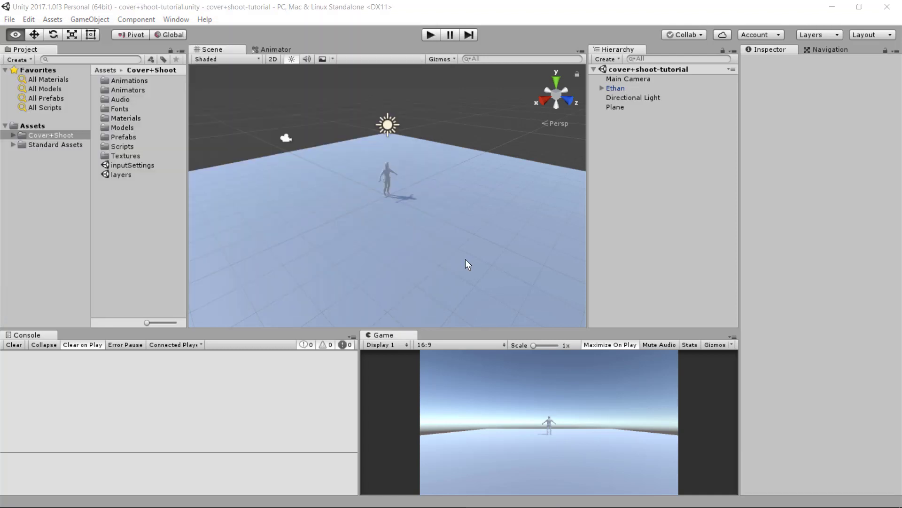
# Play the scene and run Ethan around the plane while the orbit camera follows
pyautogui.click(431, 35)
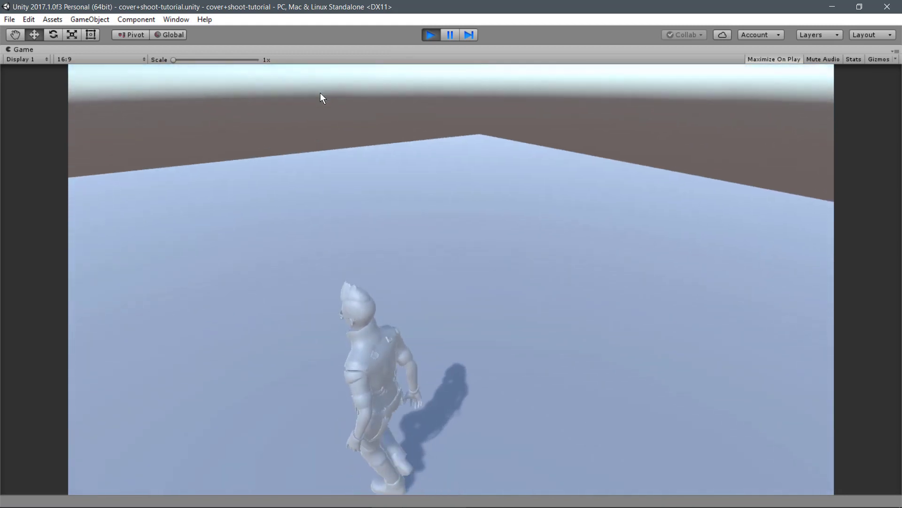
pyautogui.press('w')
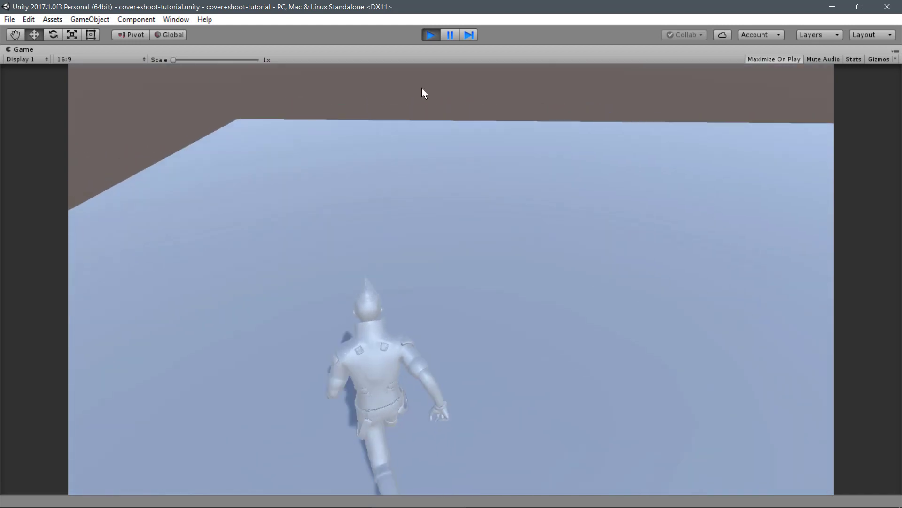
pyautogui.press('w')
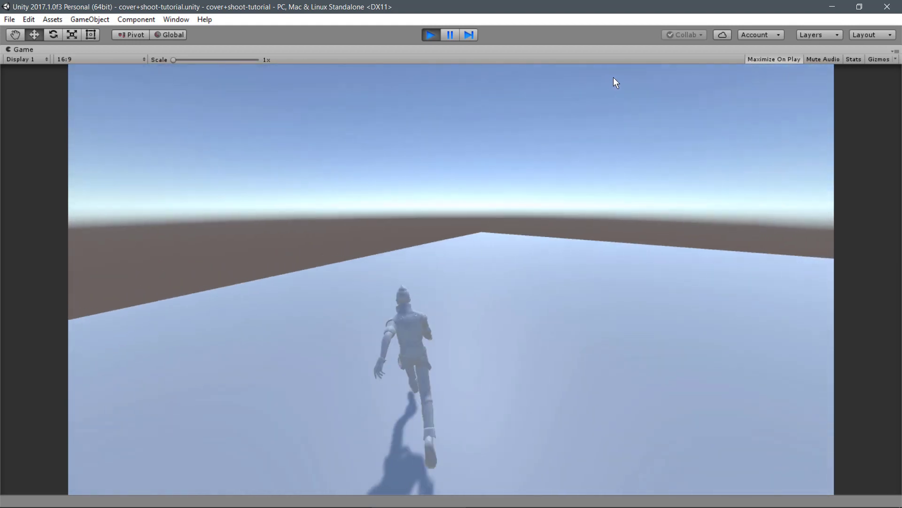
pyautogui.press('w')
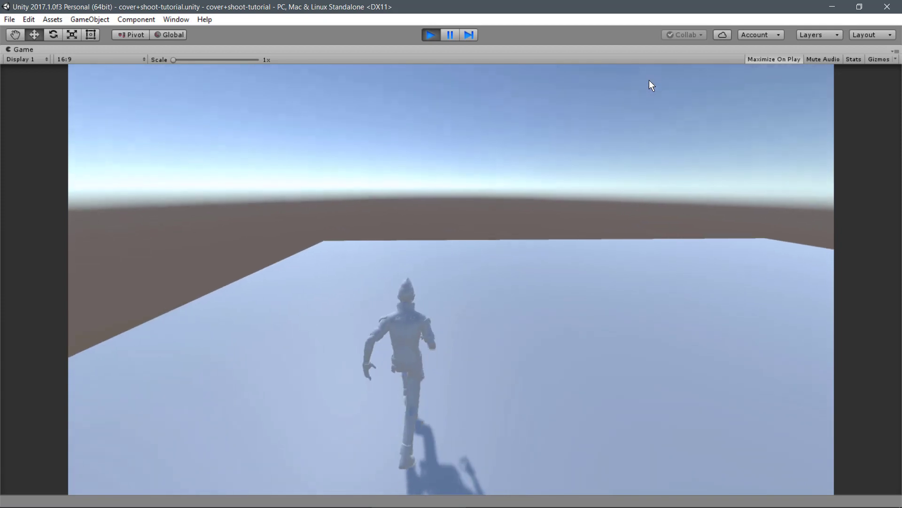
pyautogui.press('w')
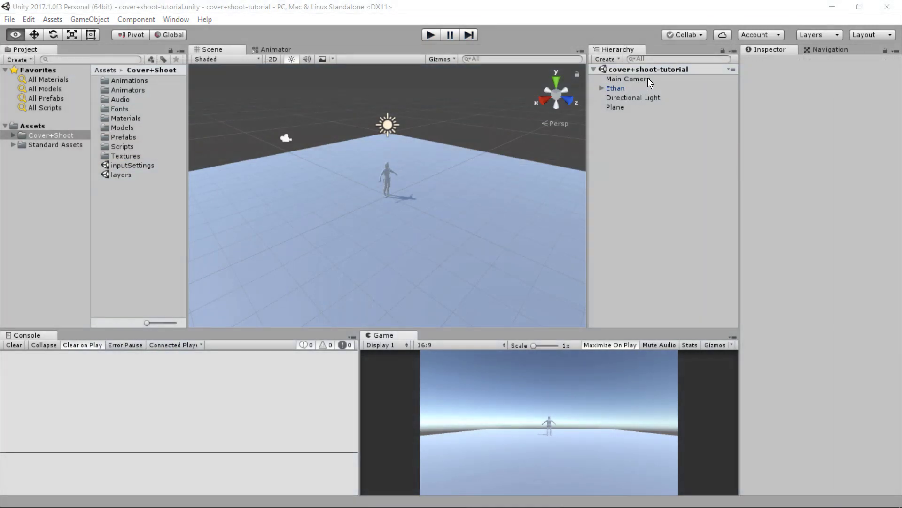
# Add the Cover Behaviour script to Ethan
pyautogui.click(616, 88)
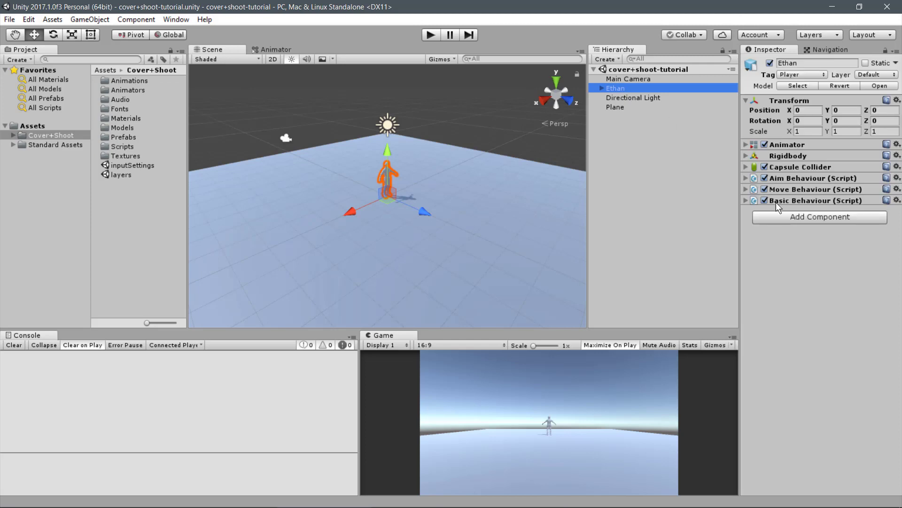
pyautogui.click(798, 218)
pyautogui.scroll(-3, 811, 312)
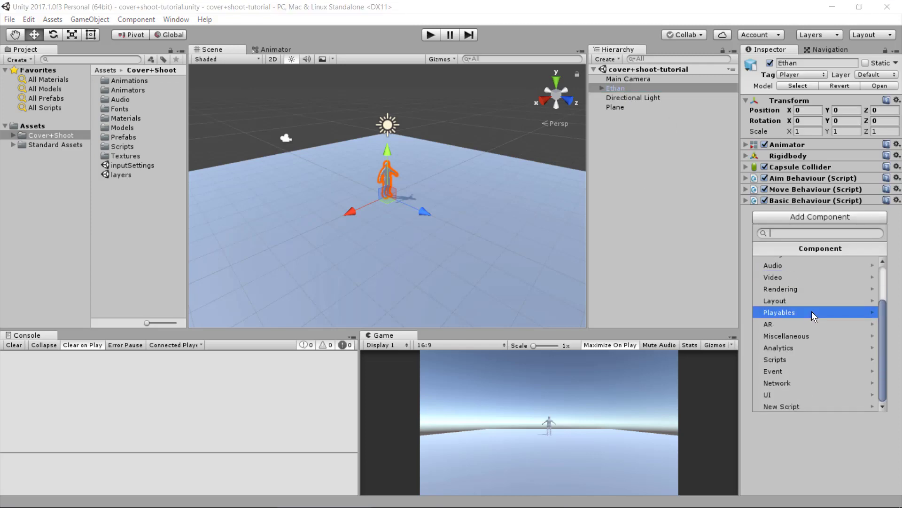
pyautogui.click(807, 358)
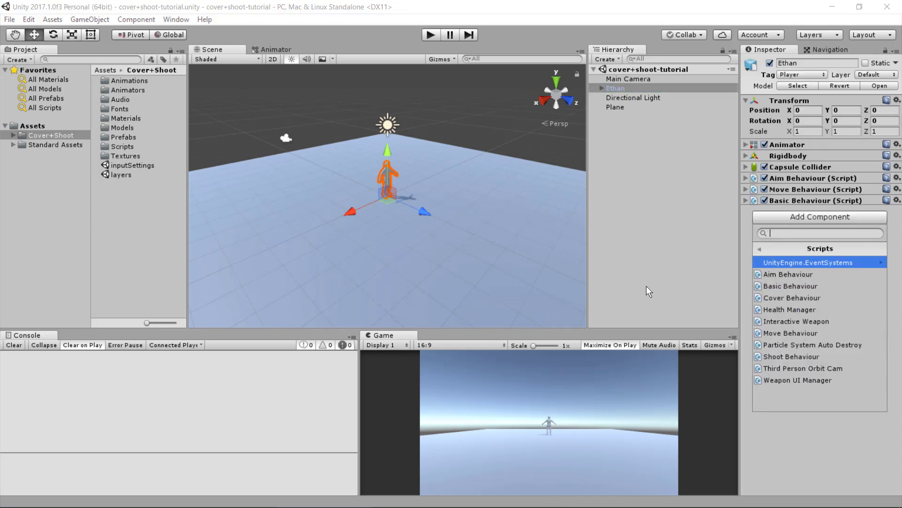
pyautogui.click(811, 298)
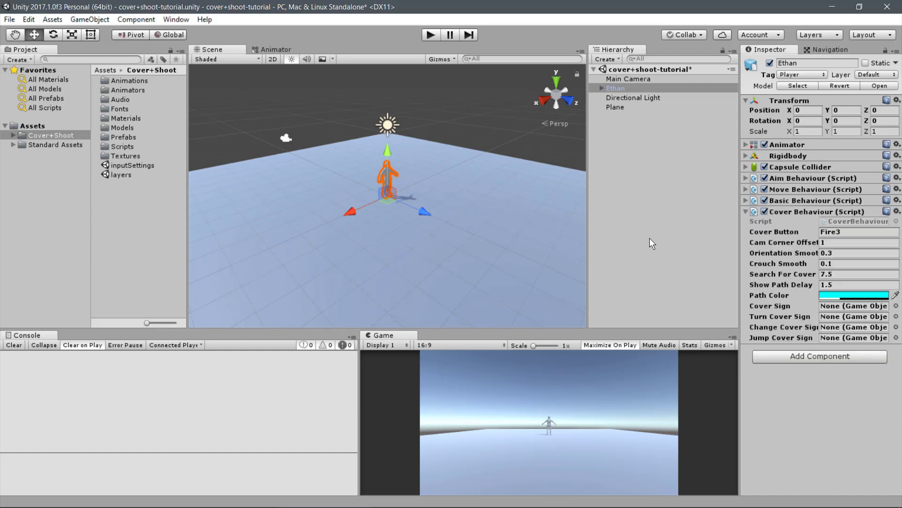
# Change Cover Behaviour's Path Color from cyan to red
pyautogui.click(845, 295)
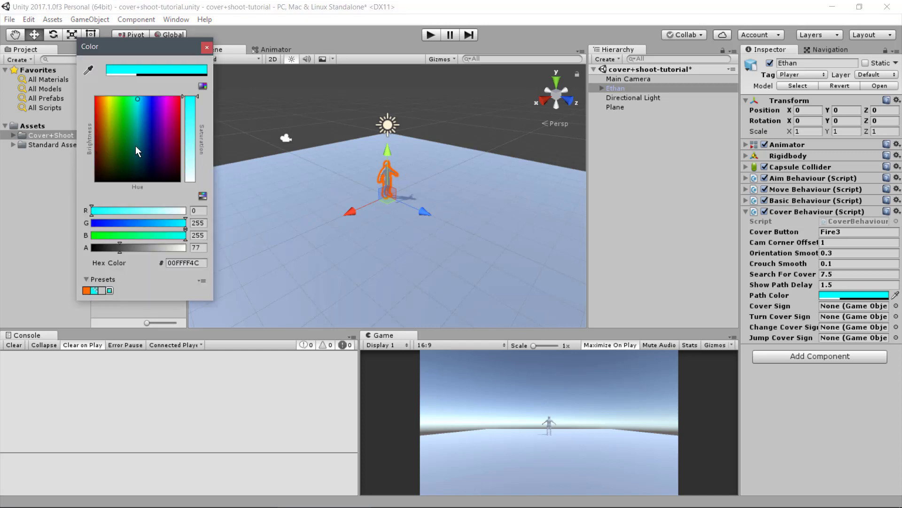
pyautogui.moveTo(135, 146); pyautogui.dragTo(96, 98)
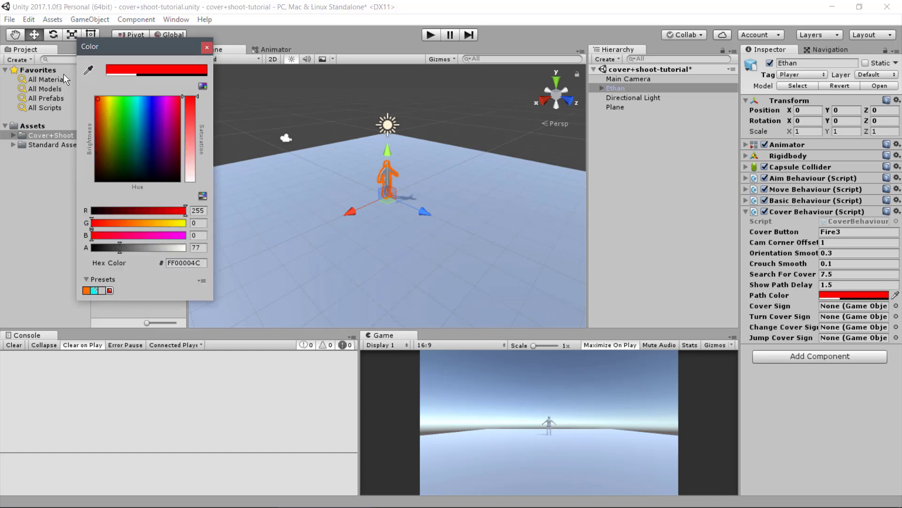
pyautogui.click(206, 46)
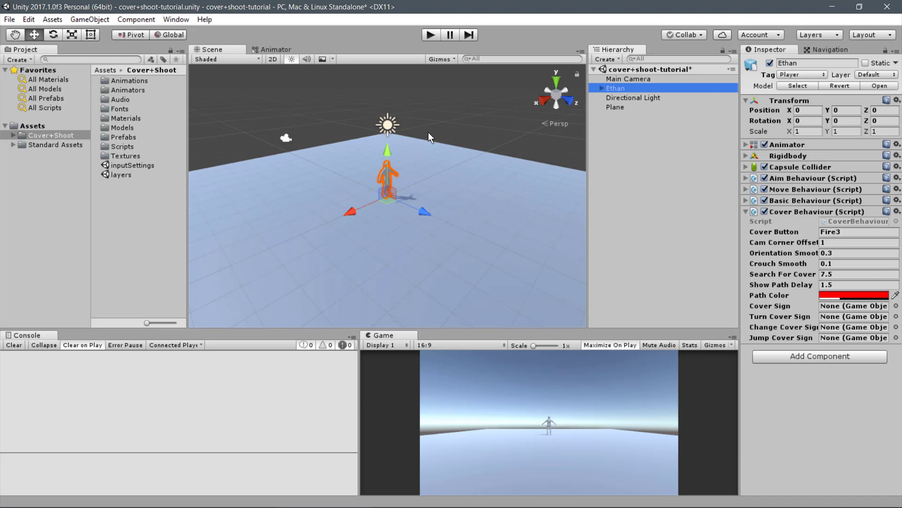
# Create an empty object named GameController and set its Tag to GameController
pyautogui.rightClick(623, 126)
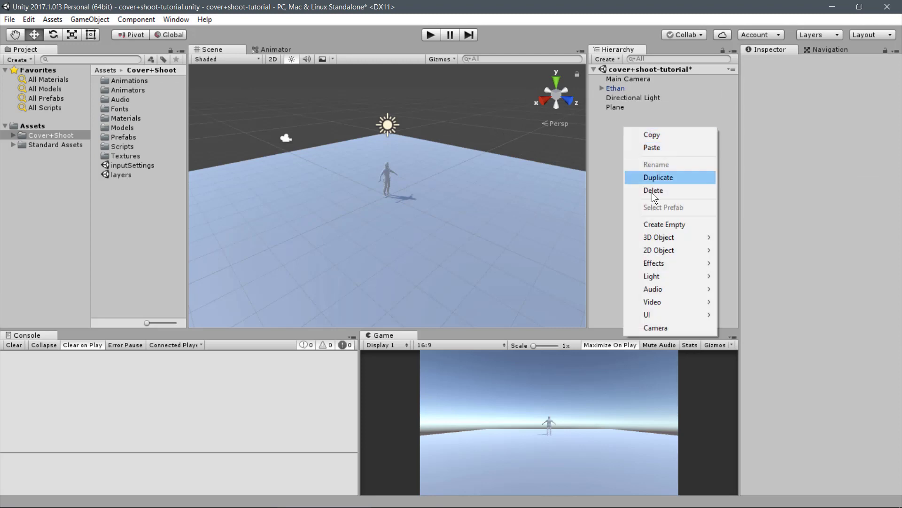
pyautogui.click(665, 226)
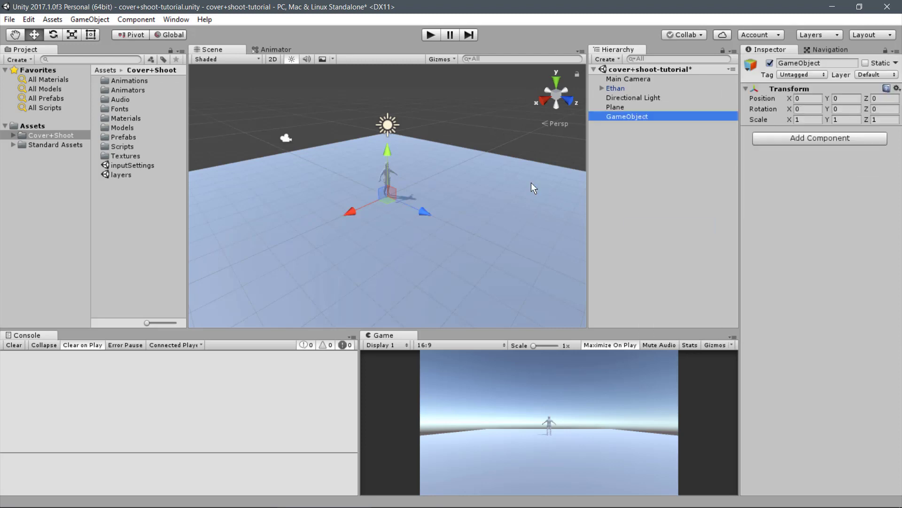
pyautogui.write('Game')
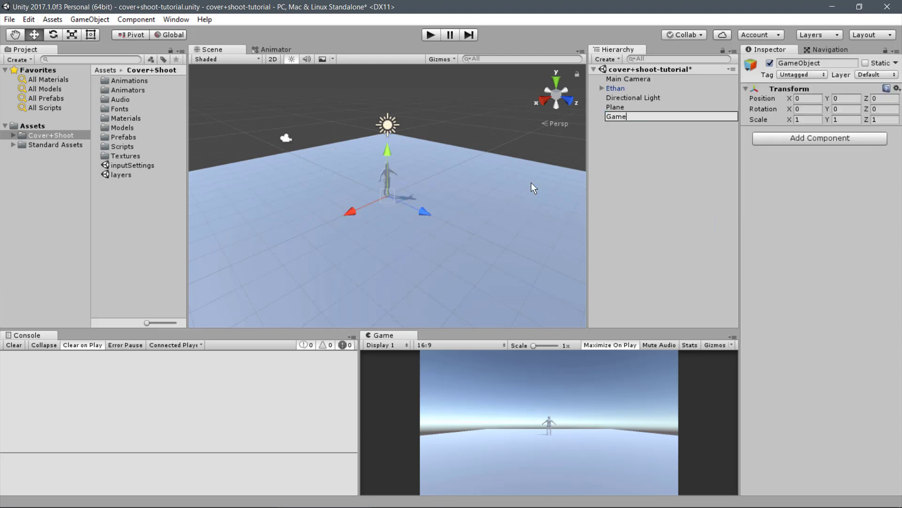
pyautogui.write('Controller')
pyautogui.press('Return')
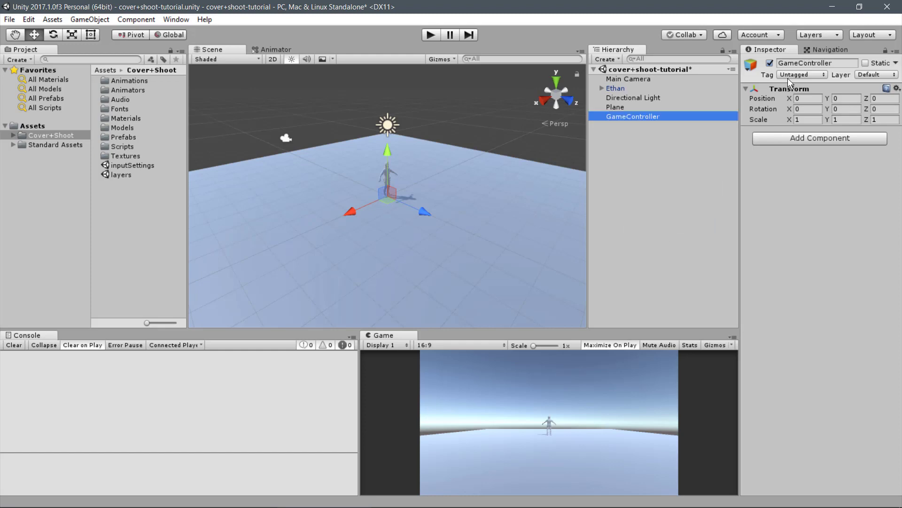
pyautogui.click(801, 75)
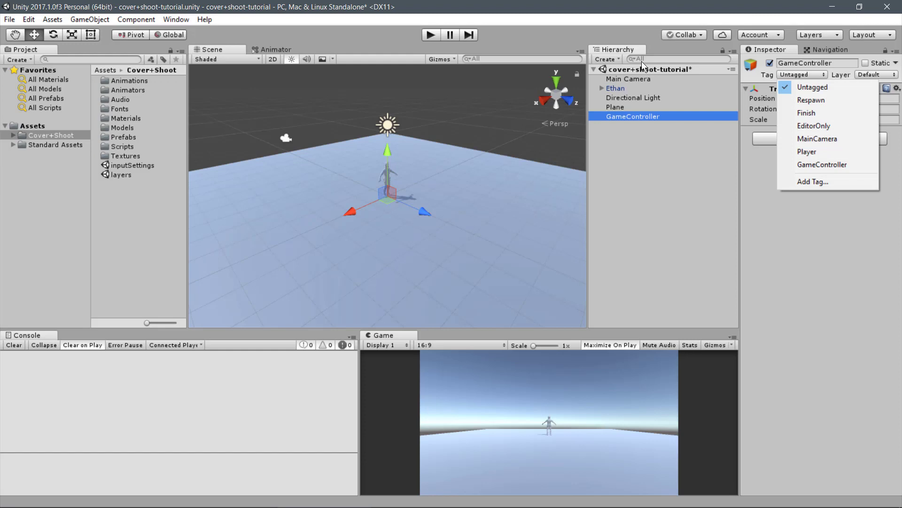
pyautogui.click(822, 165)
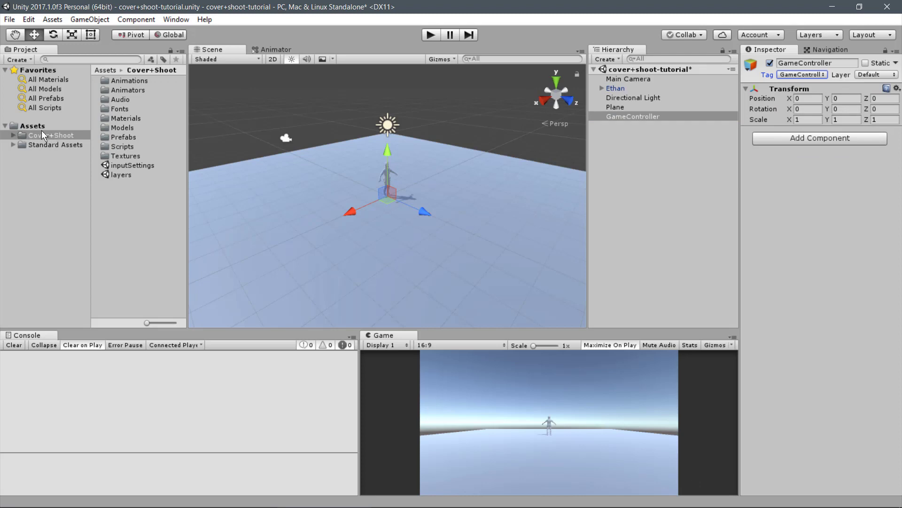
# Place the PickupHUD, ScreenHUD, ShotEffects and Signs prefabs under GameController
pyautogui.click(15, 135)
pyautogui.click(49, 201)
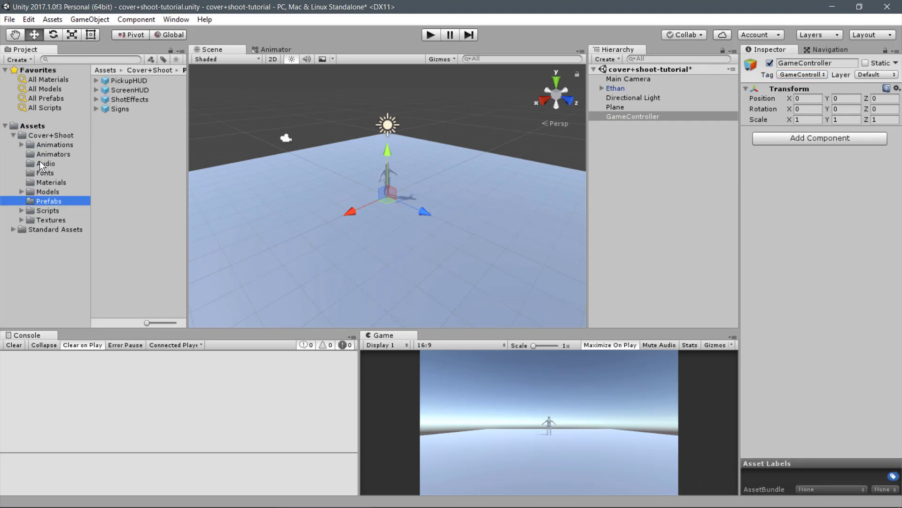
pyautogui.click(129, 80)
pyautogui.keyDown('shift'); pyautogui.click(128, 108); pyautogui.keyUp('shift')
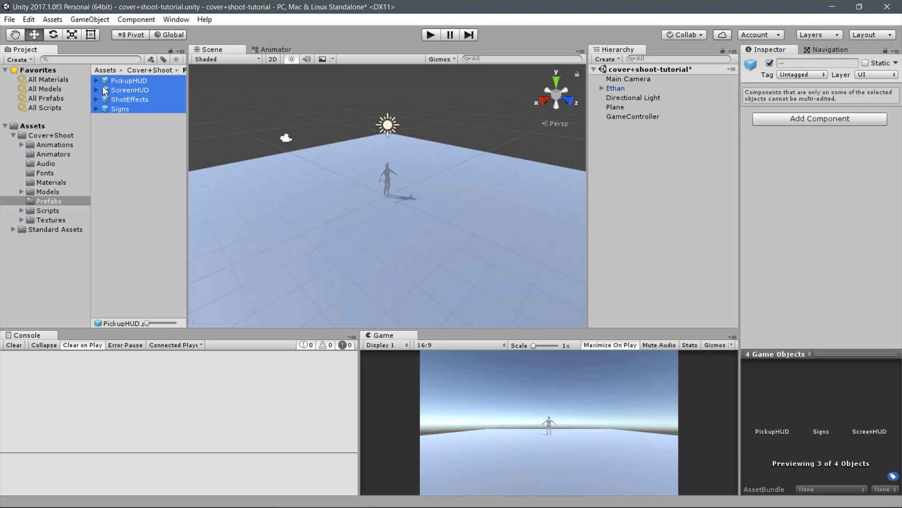
pyautogui.moveTo(134, 80); pyautogui.dragTo(510, 93)
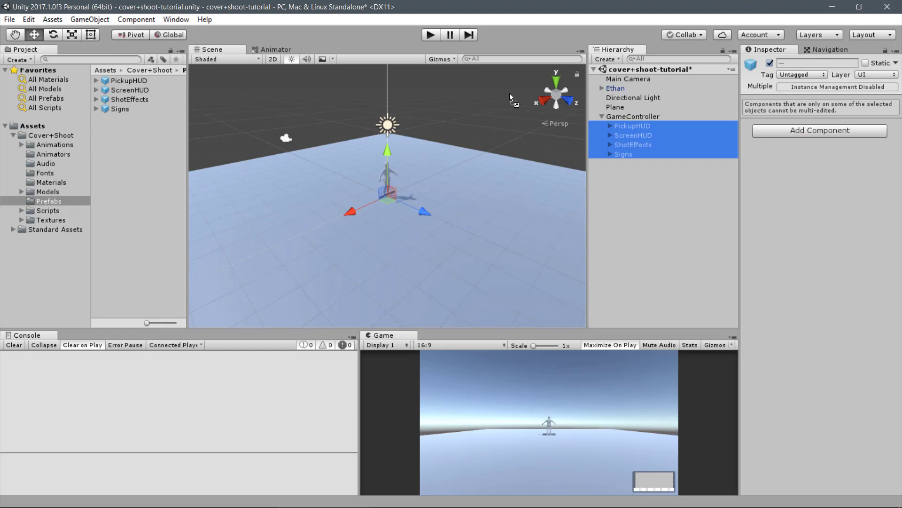
# Assign CoverSign, TurnCoverSign, ChangeCoverSign and JumpCoverSign to Ethan's Cover Behaviour sign fields
pyautogui.click(650, 154)
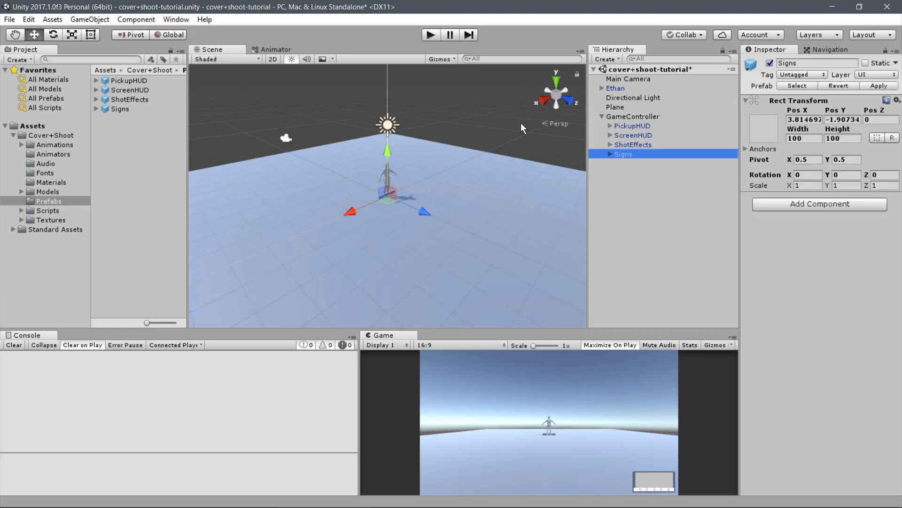
pyautogui.click(610, 154)
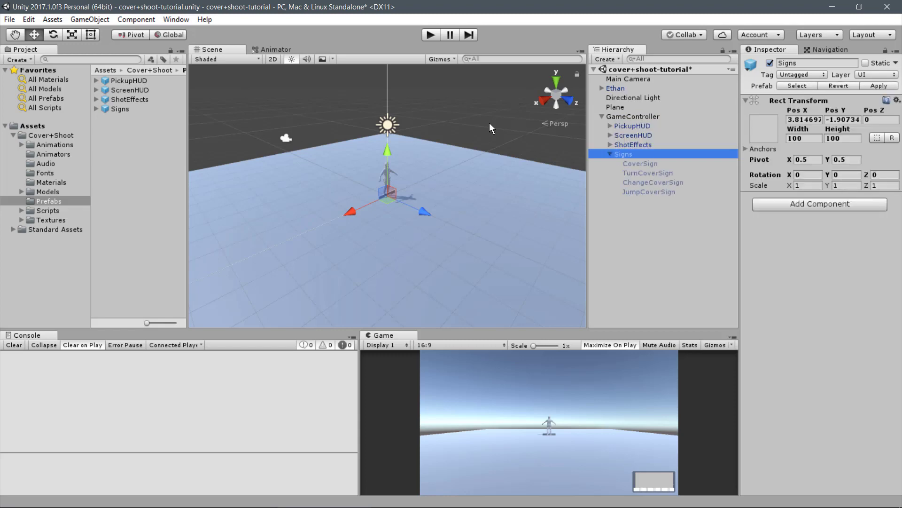
pyautogui.click(630, 88)
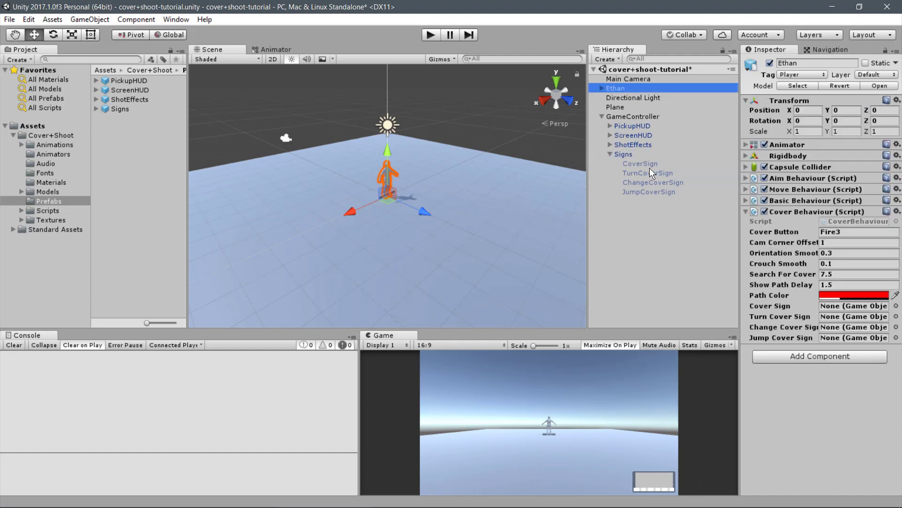
pyautogui.moveTo(654, 164)
pyautogui.mouseDown()
pyautogui.moveTo(858, 316)
pyautogui.moveTo(854, 306)
pyautogui.mouseUp()
pyautogui.moveTo(662, 176); pyautogui.dragTo(859, 317)
pyautogui.moveTo(653, 182); pyautogui.dragTo(848, 331)
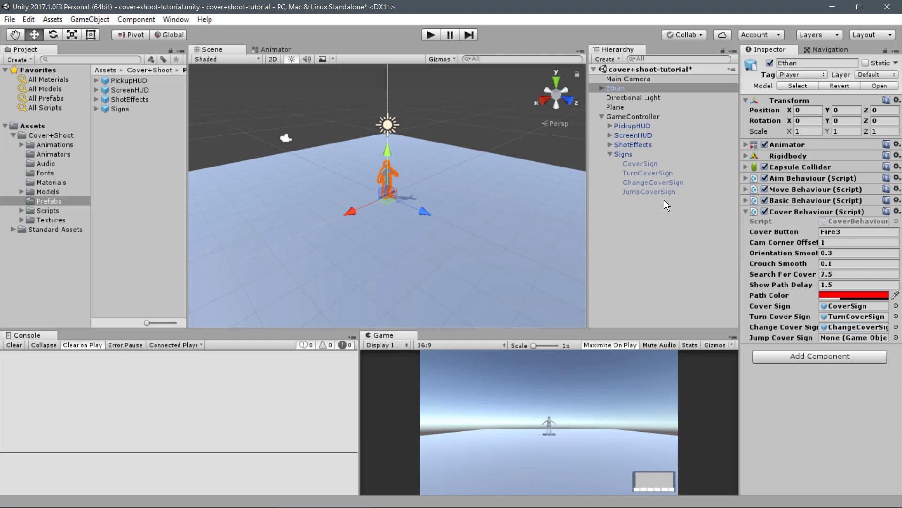
pyautogui.moveTo(653, 193); pyautogui.dragTo(852, 339)
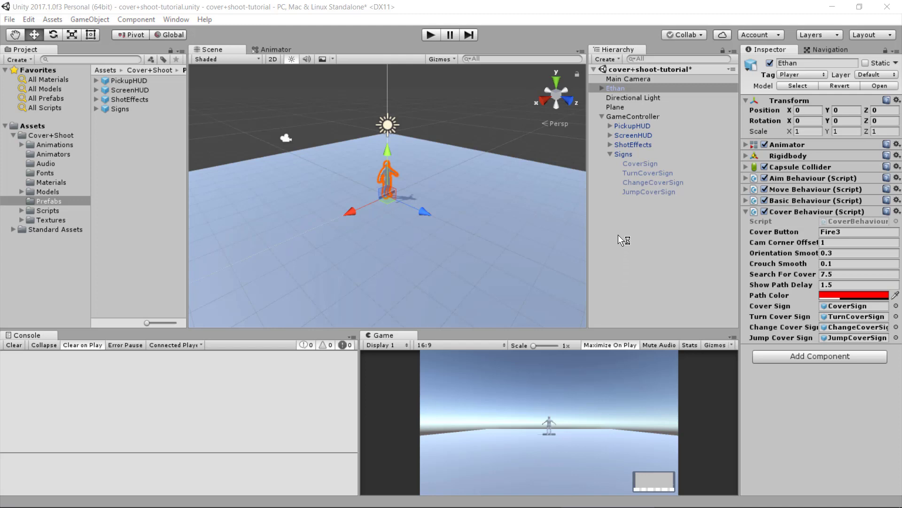
# Create a cube named Cover, marked Static and placed on the Cover layer
pyautogui.click(78, 19)
pyautogui.moveTo(42, 58)
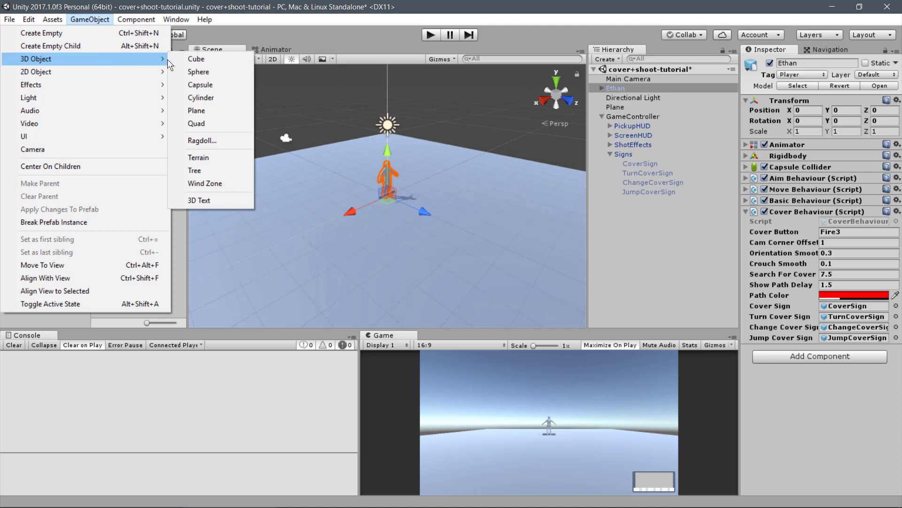
pyautogui.click(203, 60)
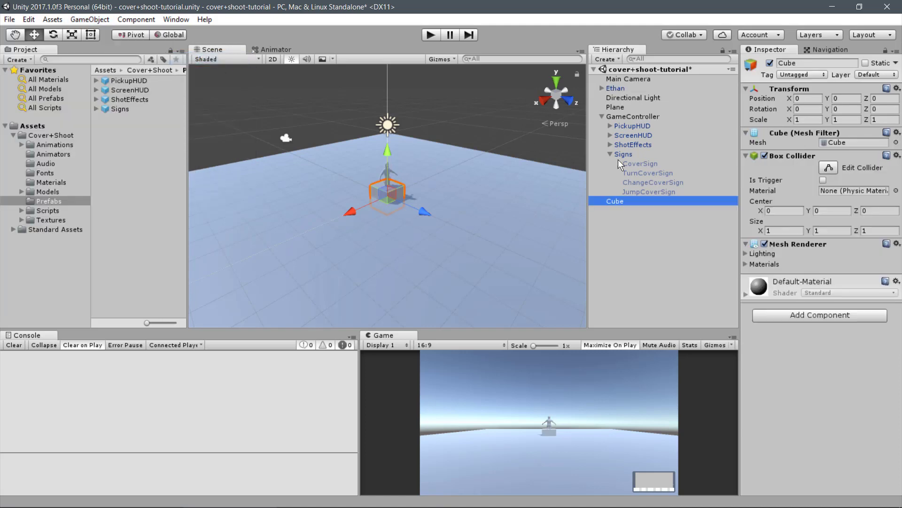
pyautogui.click(813, 63)
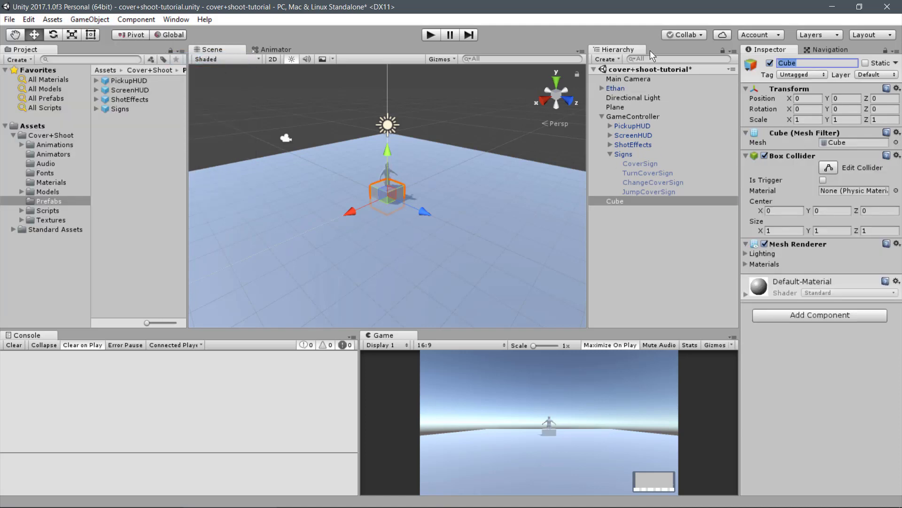
pyautogui.write('Cover')
pyautogui.click(866, 63)
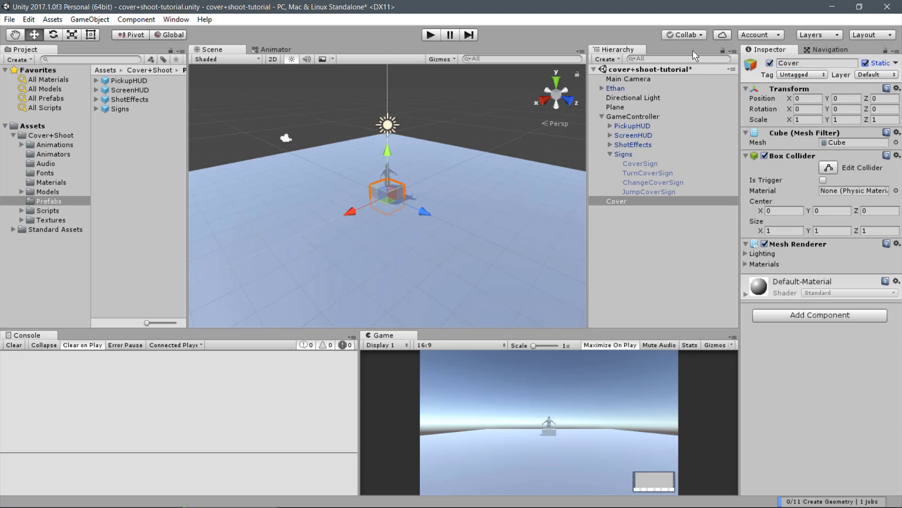
pyautogui.click(873, 75)
pyautogui.click(867, 151)
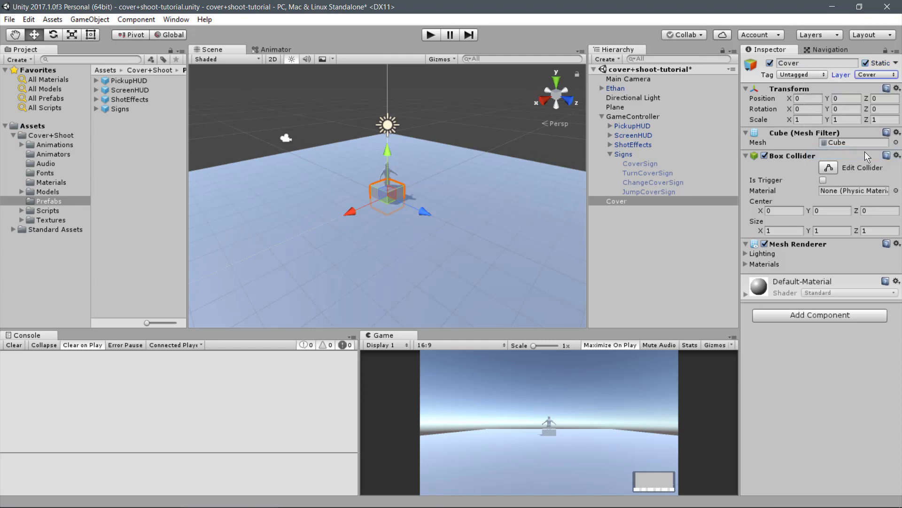
# Set the Cover cube's Scale X to 5 and Position Y 0.5, Z 5
pyautogui.click(806, 119)
pyautogui.write('5')
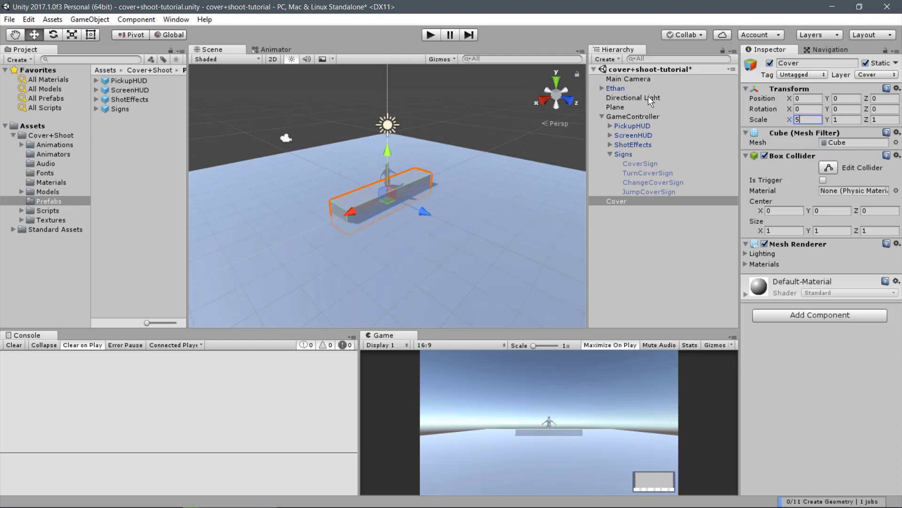
pyautogui.press('Tab')
pyautogui.press('Tab')
pyautogui.press('Return')
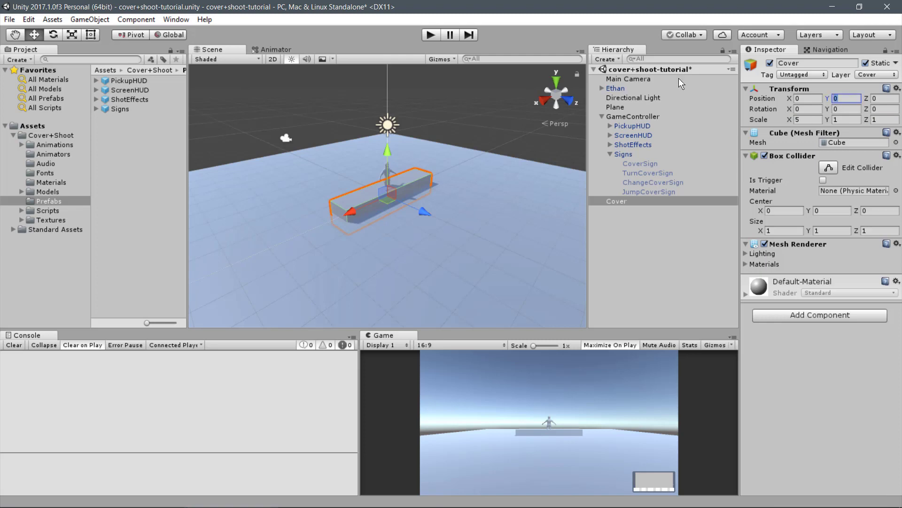
pyautogui.click(849, 98)
pyautogui.write('0.5')
pyautogui.press('Tab')
pyautogui.write('5')
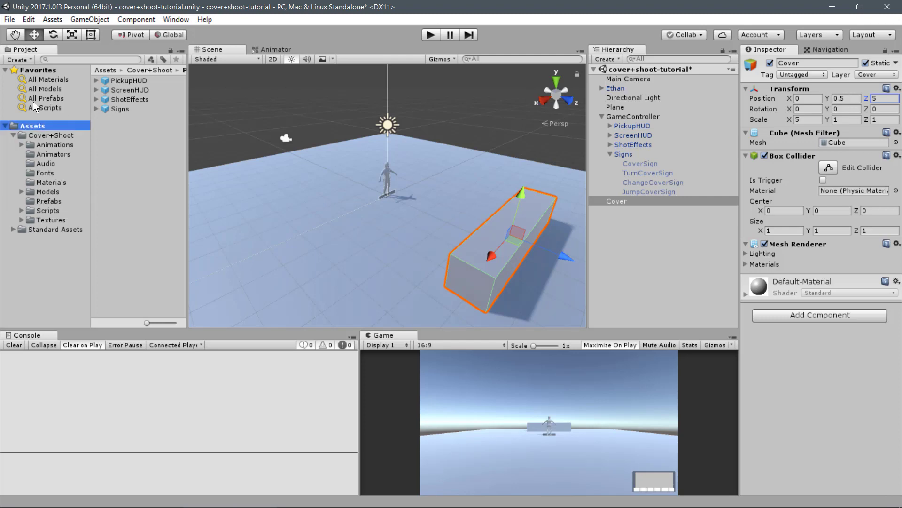
# Create a material named 'dark' in Assets with a grey Albedo colour
pyautogui.click(33, 125)
pyautogui.rightClick(130, 122)
pyautogui.moveTo(160, 128)
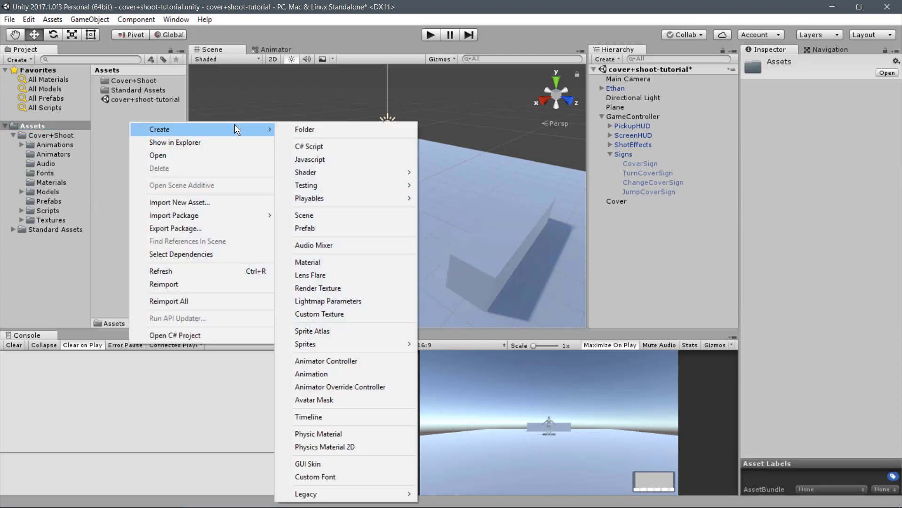
pyautogui.click(329, 262)
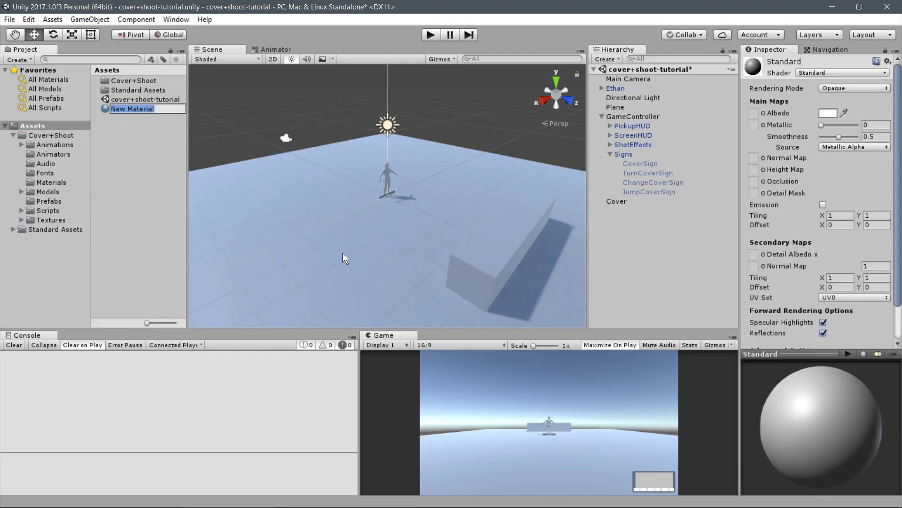
pyautogui.write('dark')
pyautogui.press('Return')
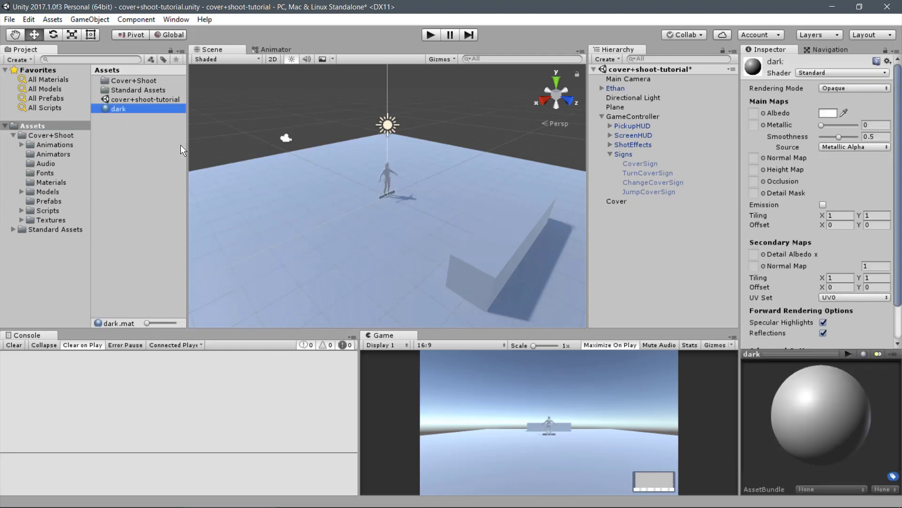
pyautogui.click(828, 113)
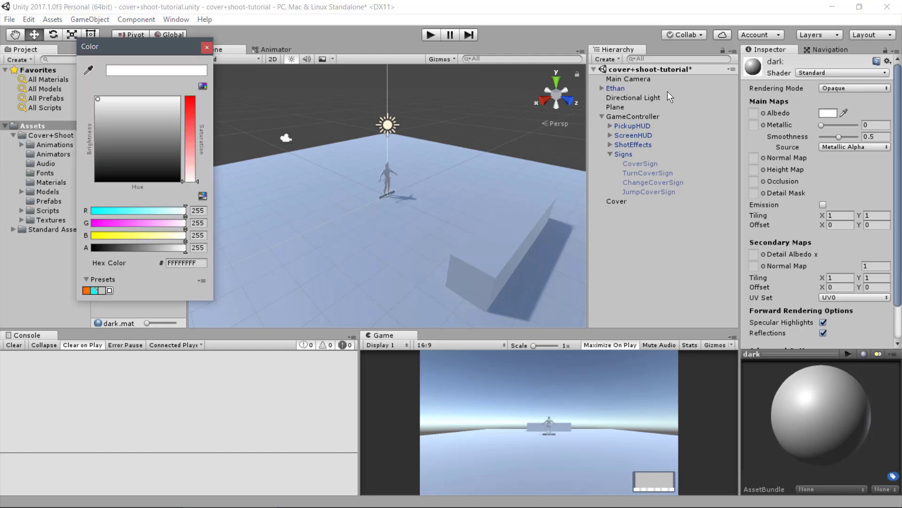
pyautogui.moveTo(168, 135); pyautogui.dragTo(83, 150)
pyautogui.click(207, 47)
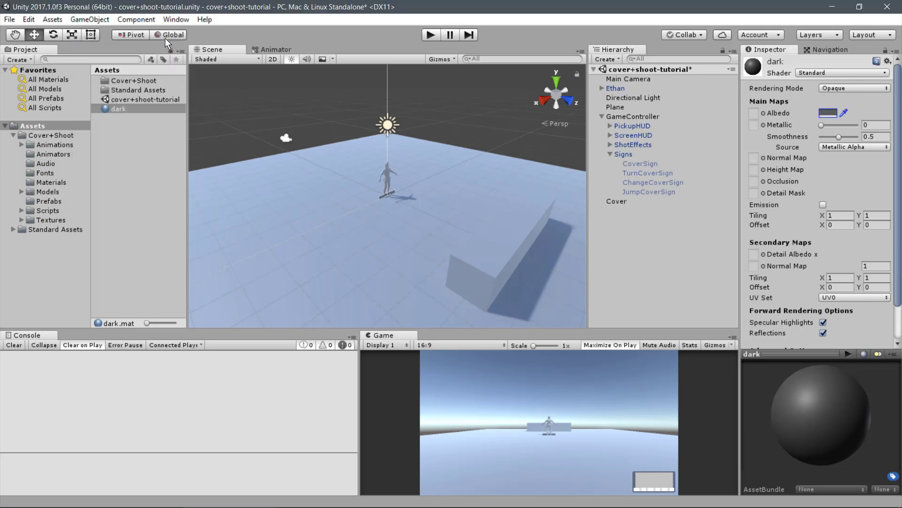
# Assign the dark material to the Cover block's Mesh Renderer Element 0
pyautogui.click(618, 201)
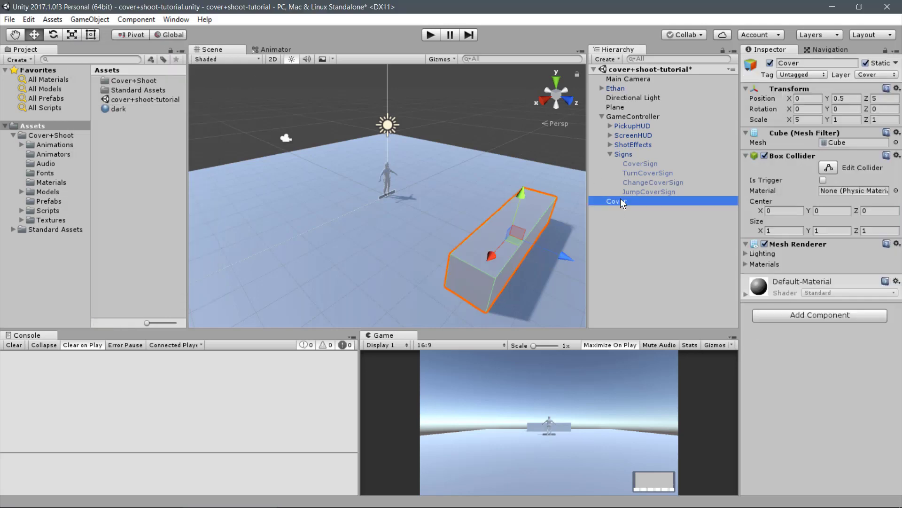
pyautogui.click(745, 263)
pyautogui.click(896, 286)
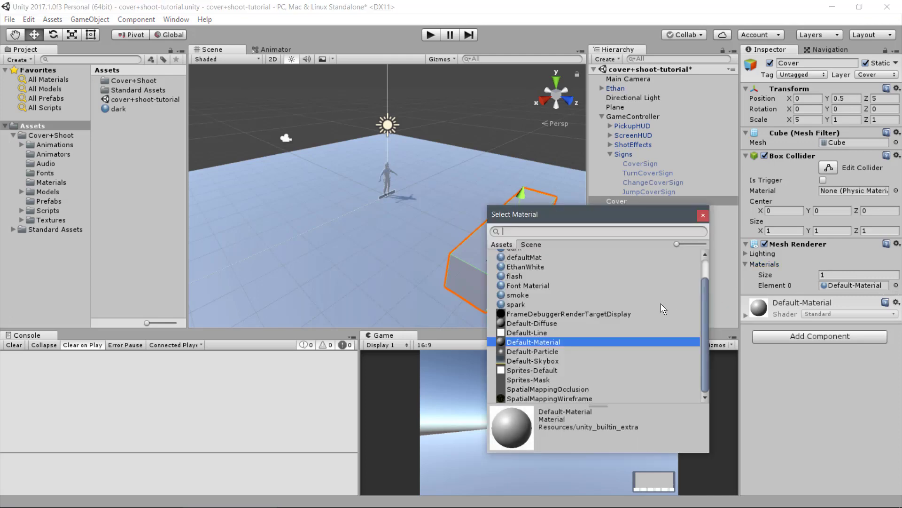
pyautogui.write('dar')
pyautogui.doubleClick(522, 264)
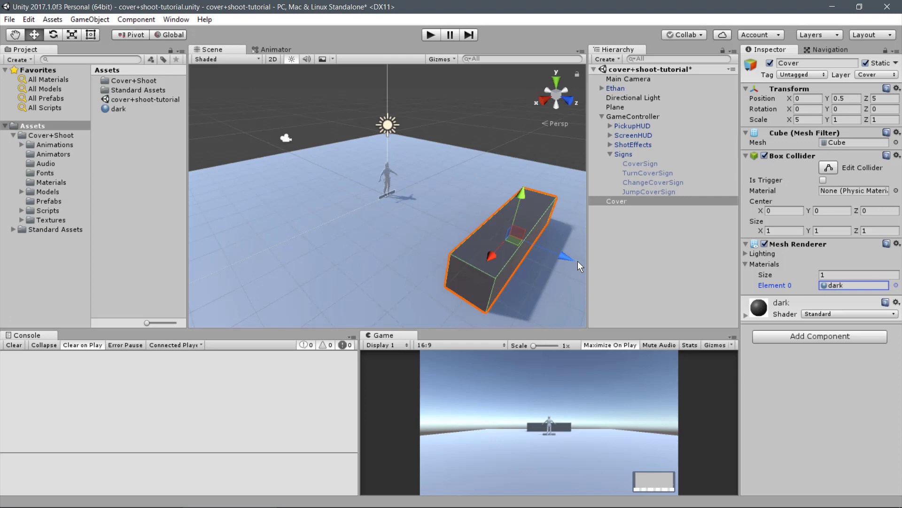
# Set the Cover's navigation area to Not Walkable
pyautogui.click(833, 49)
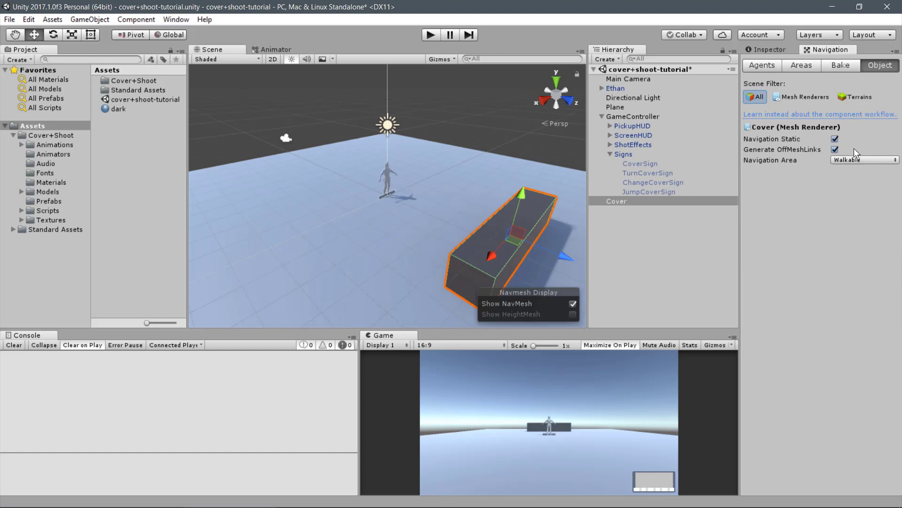
pyautogui.click(860, 160)
pyautogui.click(855, 185)
# Bake a navmesh on the Plane with Agent Radius 0.26 and Agent Height 1.6
pyautogui.click(625, 107)
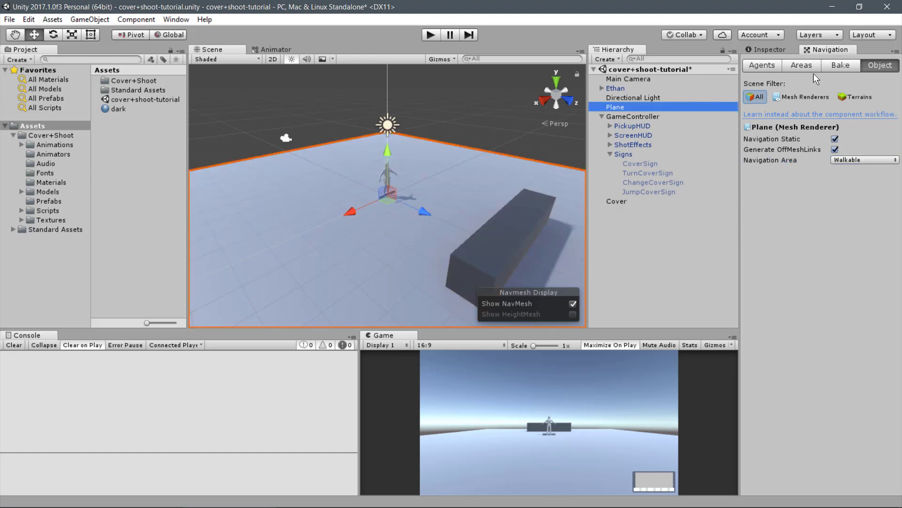
pyautogui.click(841, 65)
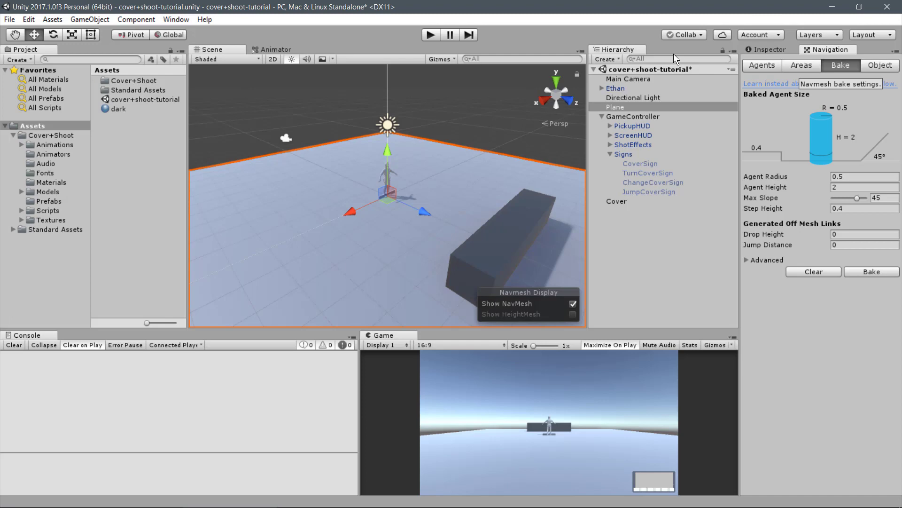
pyautogui.click(846, 176)
pyautogui.write('.26')
pyautogui.press('Tab')
pyautogui.write('1.6')
pyautogui.press('Tab')
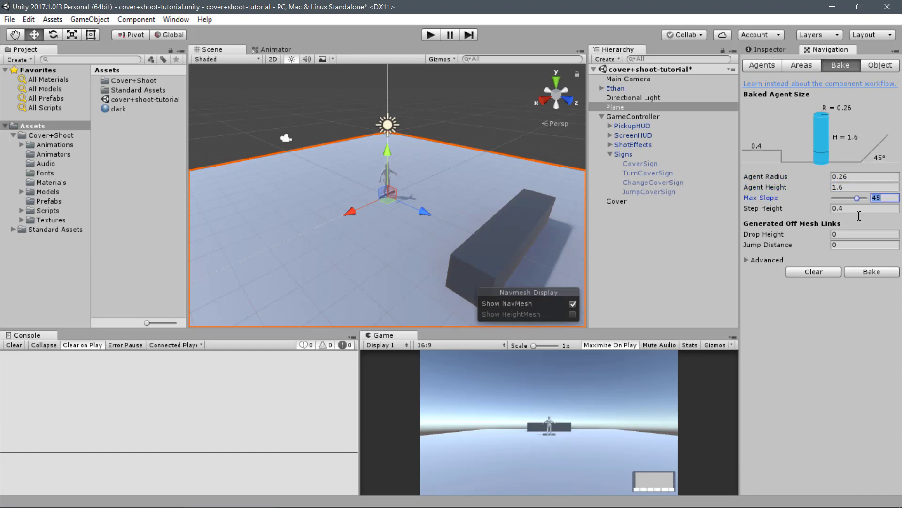
pyautogui.click(868, 271)
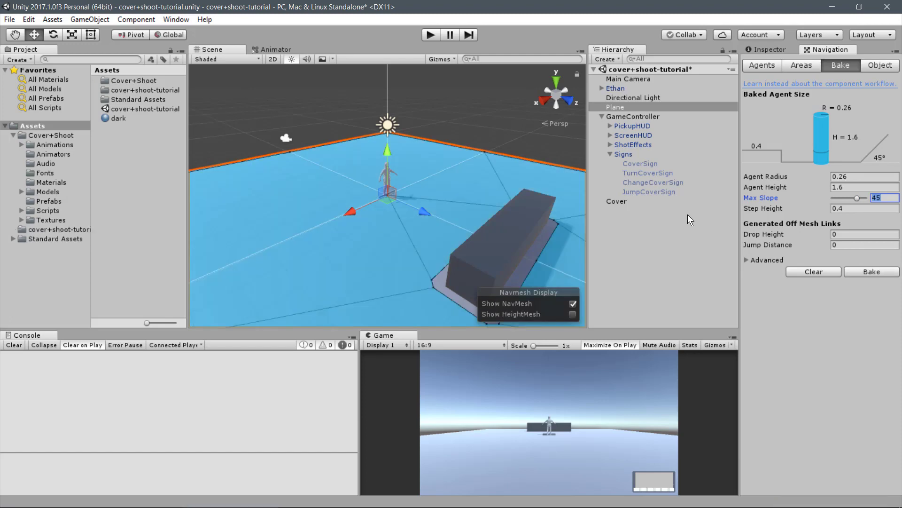
# Save the scene via File > Save Scenes
pyautogui.click(9, 20)
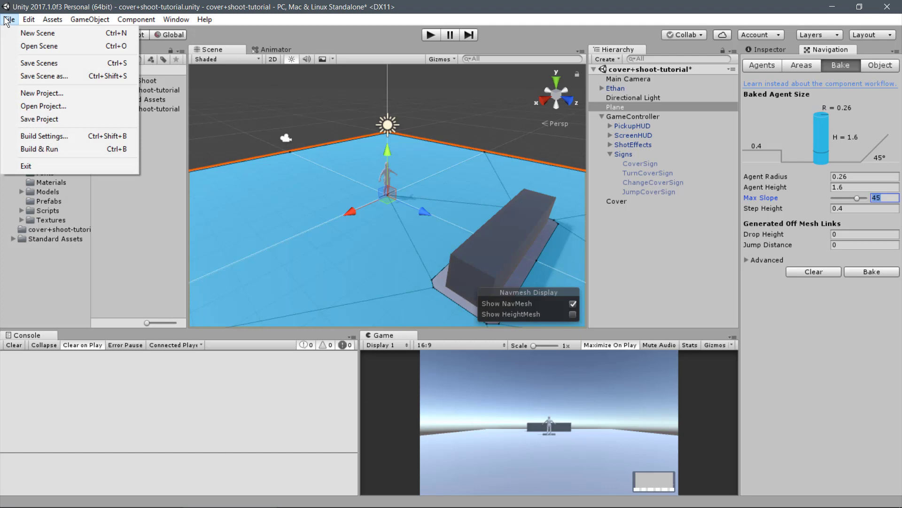
pyautogui.click(32, 66)
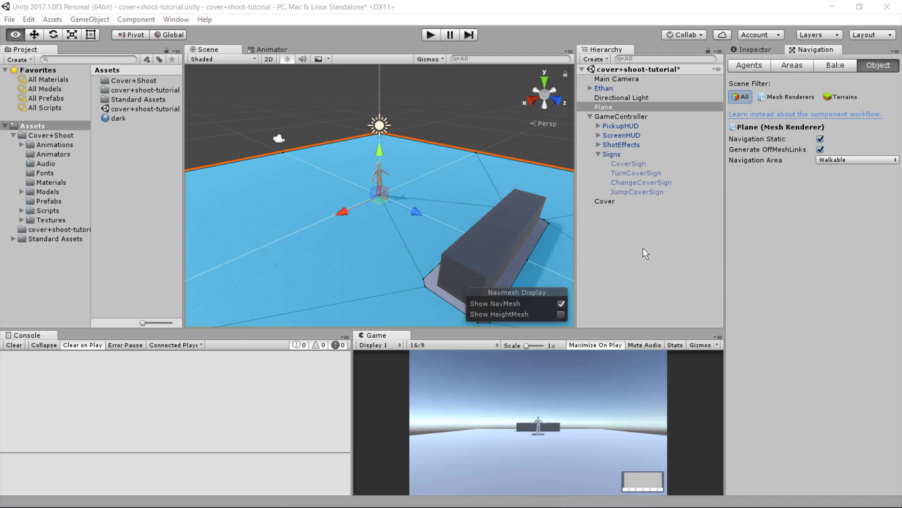
pyautogui.click(604, 88)
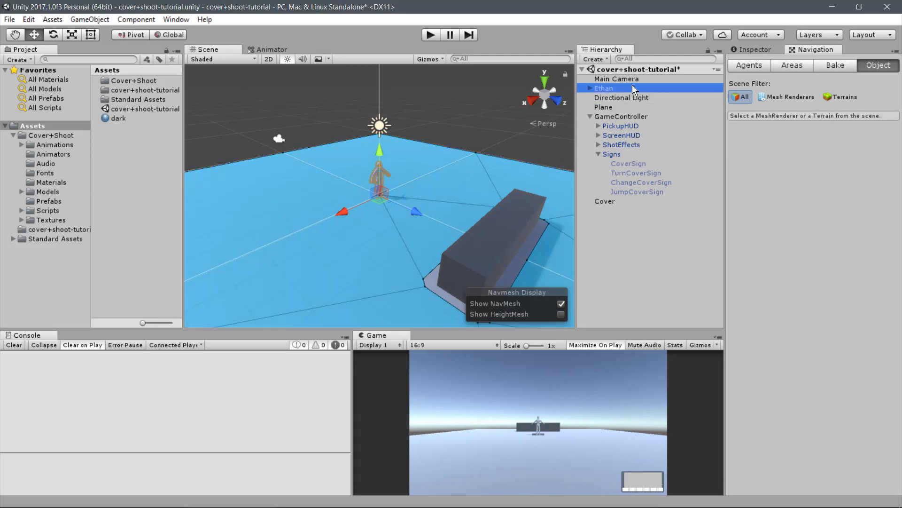
# Add the Shoot Behaviour script component to Ethan
pyautogui.click(752, 48)
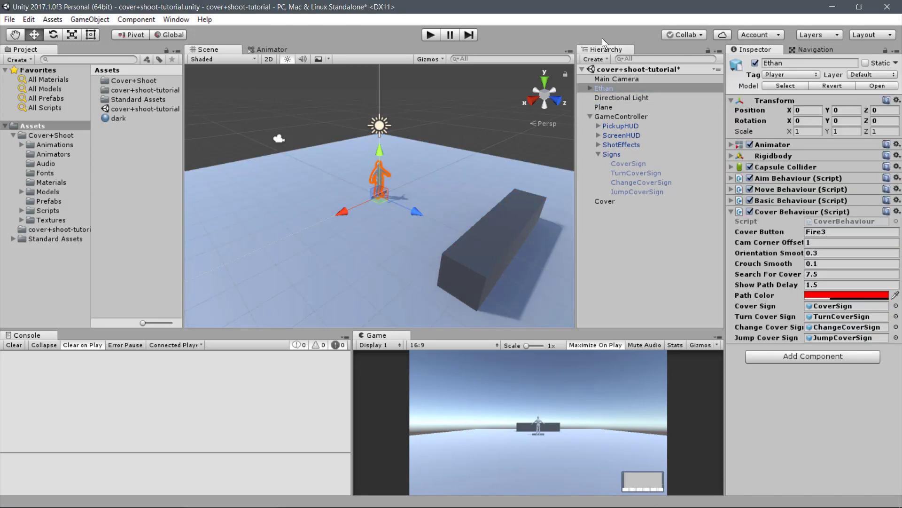
pyautogui.click(731, 211)
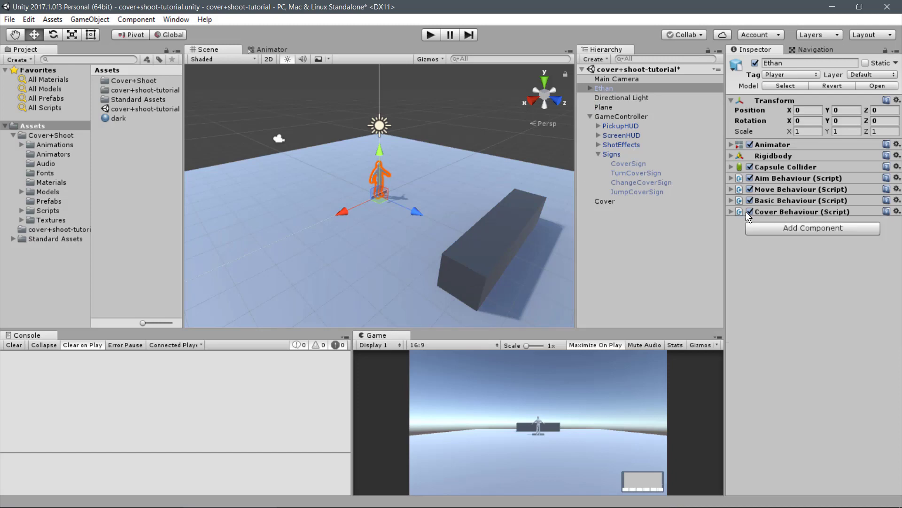
pyautogui.click(795, 228)
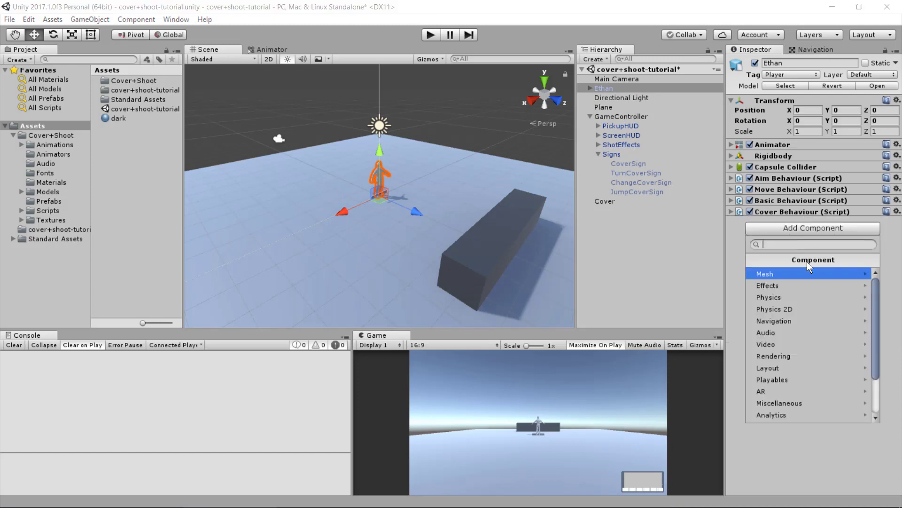
pyautogui.scroll(-3, 807, 306)
pyautogui.click(803, 368)
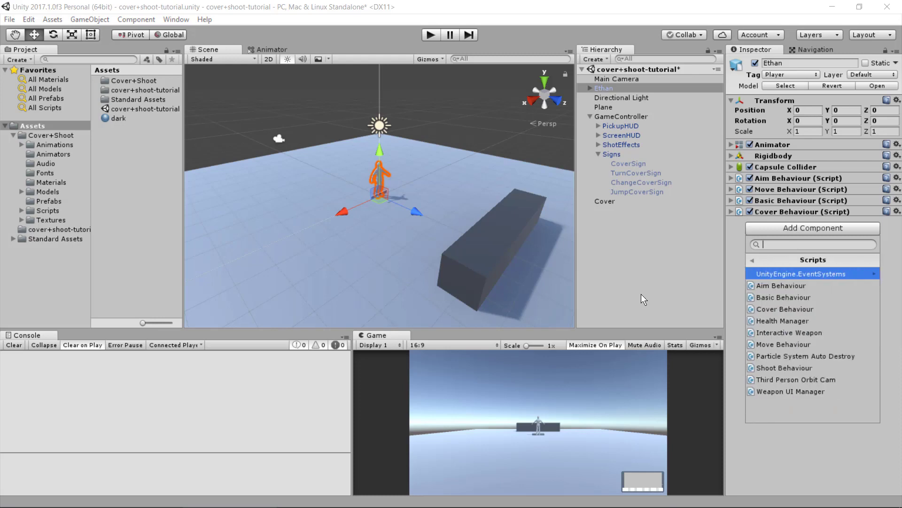
pyautogui.click(785, 368)
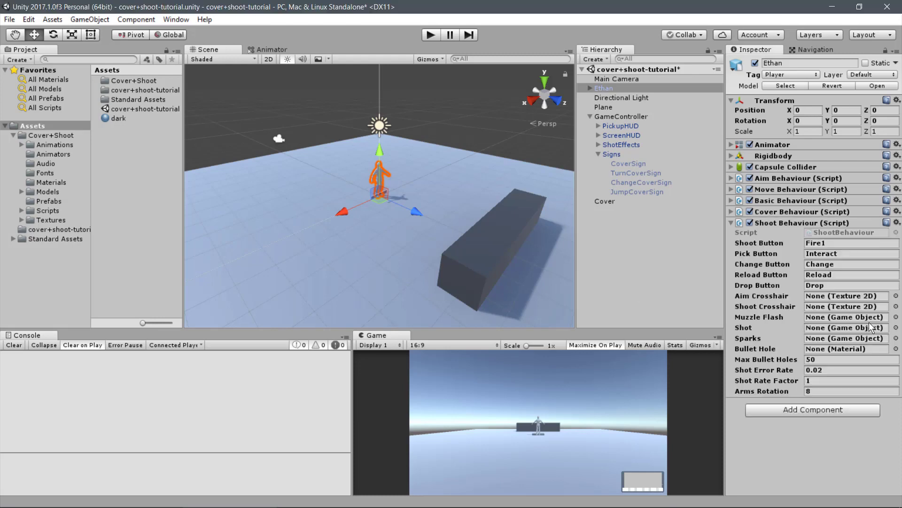
# Set the Aim Crosshair to crosshair and the Shoot Crosshair to crosshair_shot
pyautogui.click(895, 295)
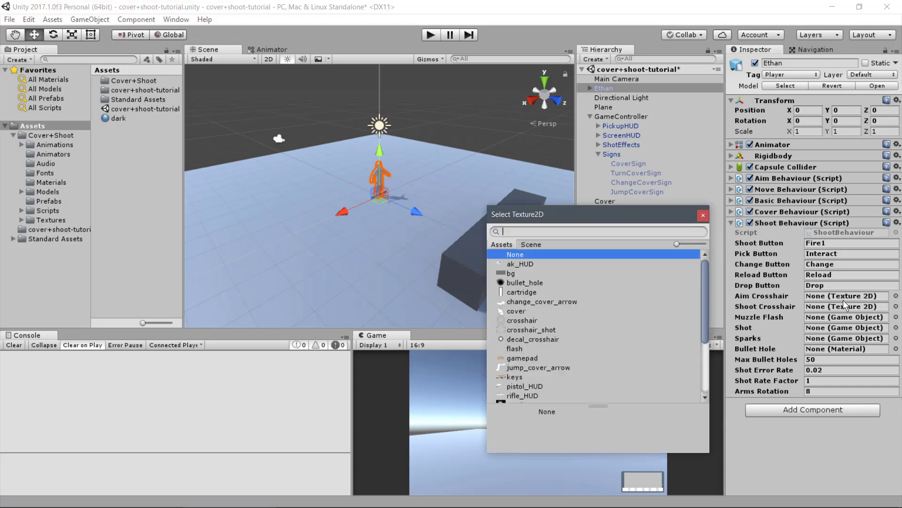
pyautogui.doubleClick(522, 320)
pyautogui.doubleClick(544, 331)
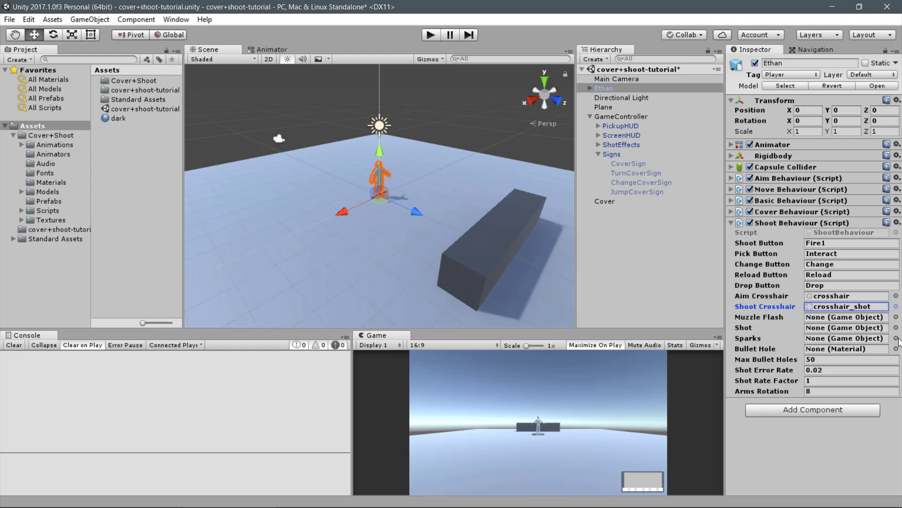
# Assign flash, tracer and sparks to Muzzle Flash, Shot and Sparks, and bullet_hole as Bullet Hole material
pyautogui.click(598, 144)
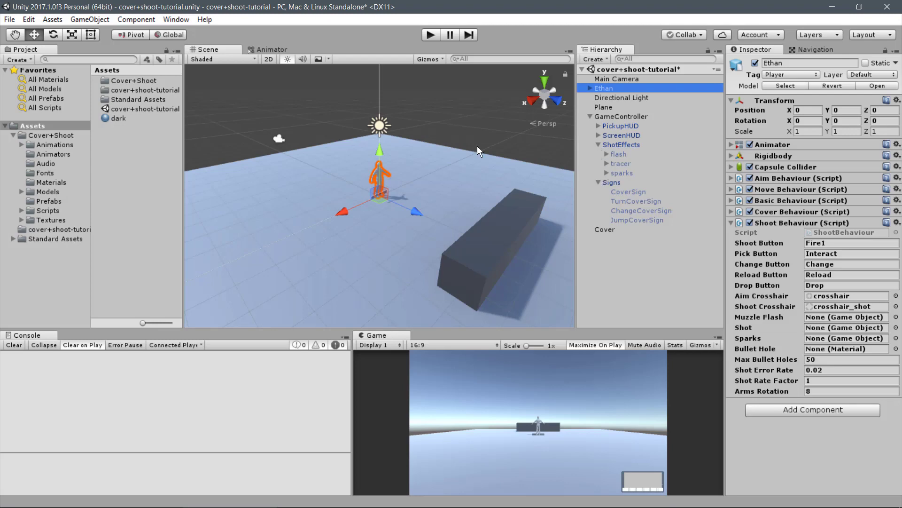
pyautogui.click(599, 182)
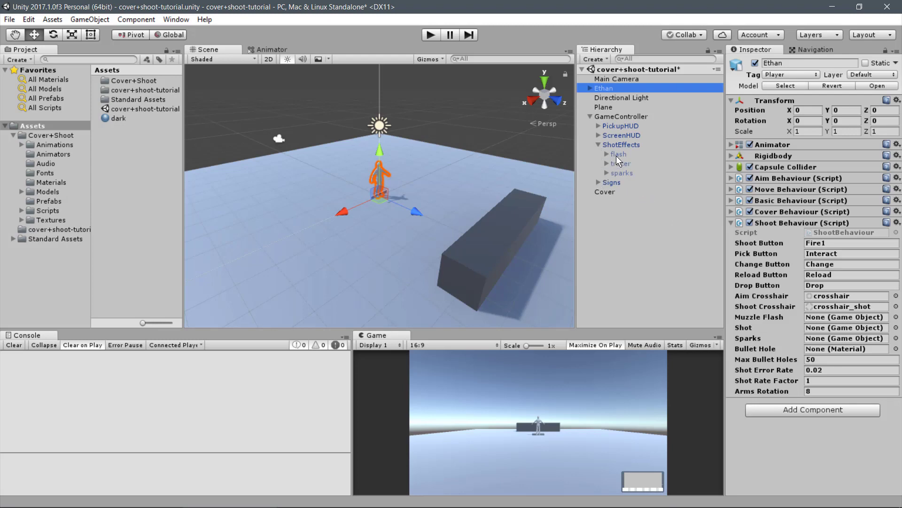
pyautogui.moveTo(616, 156); pyautogui.dragTo(824, 317)
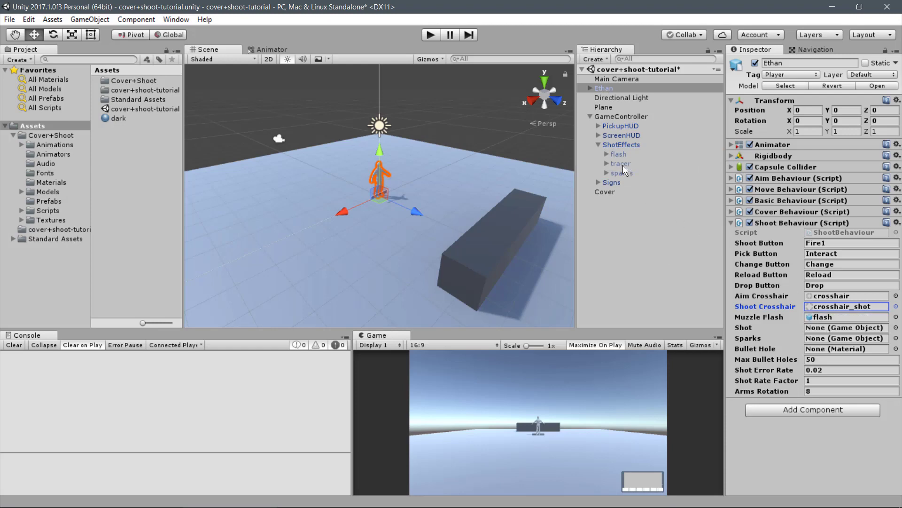
pyautogui.moveTo(622, 163); pyautogui.dragTo(820, 330)
pyautogui.moveTo(620, 172); pyautogui.dragTo(820, 339)
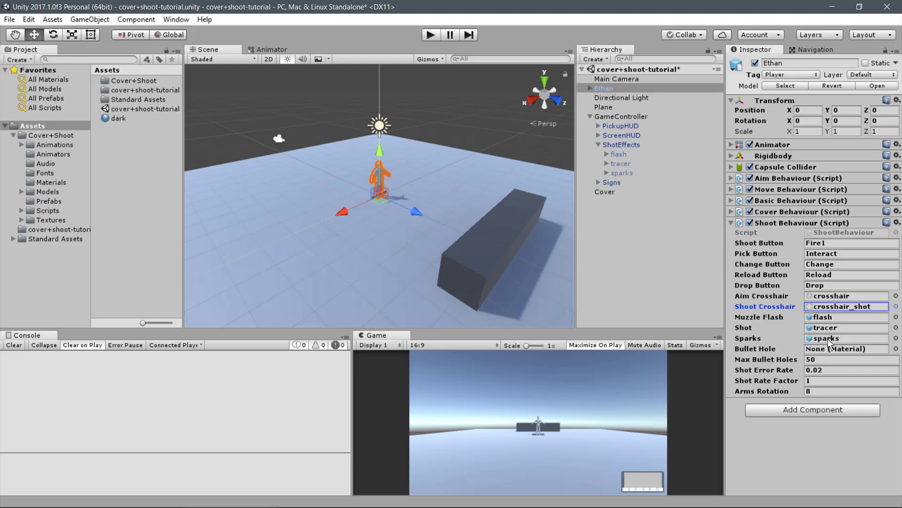
pyautogui.click(896, 348)
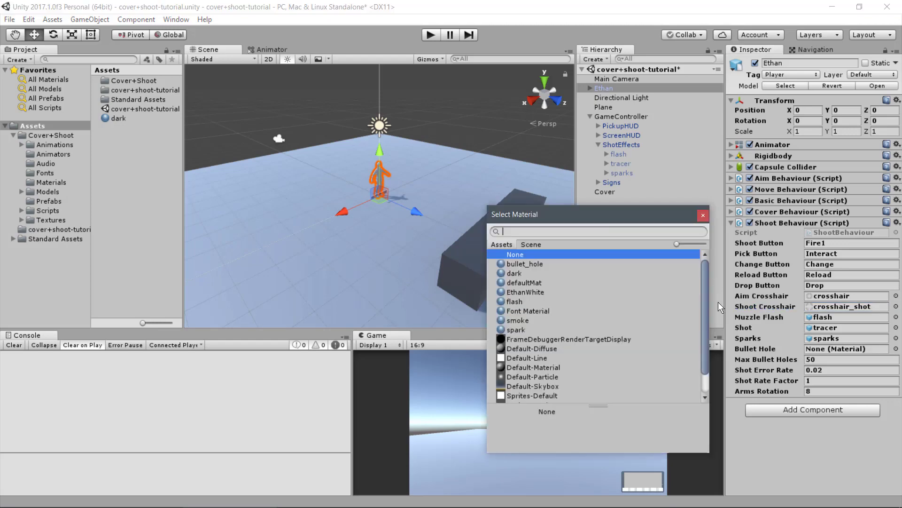
pyautogui.doubleClick(527, 264)
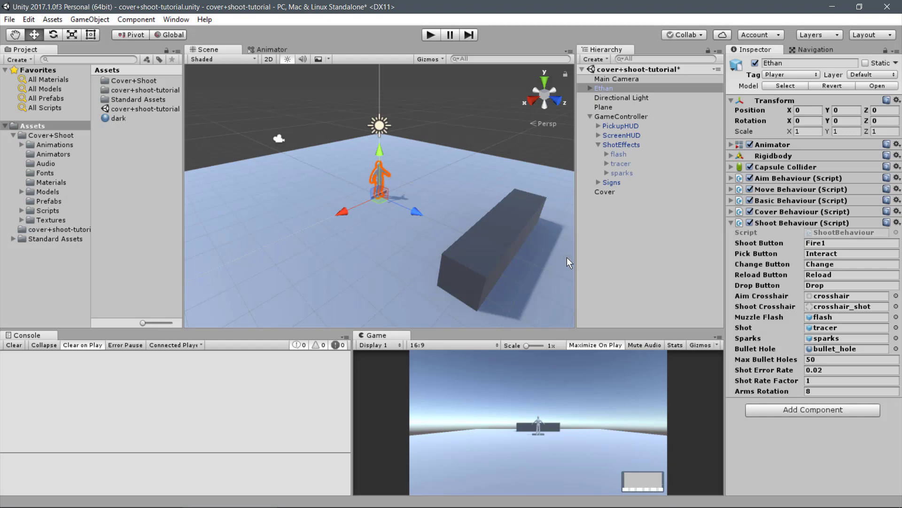
# Set Ethan's Arms Rotation to 16, then orbit the view to face the character
pyautogui.press('Tab')
pyautogui.write('16')
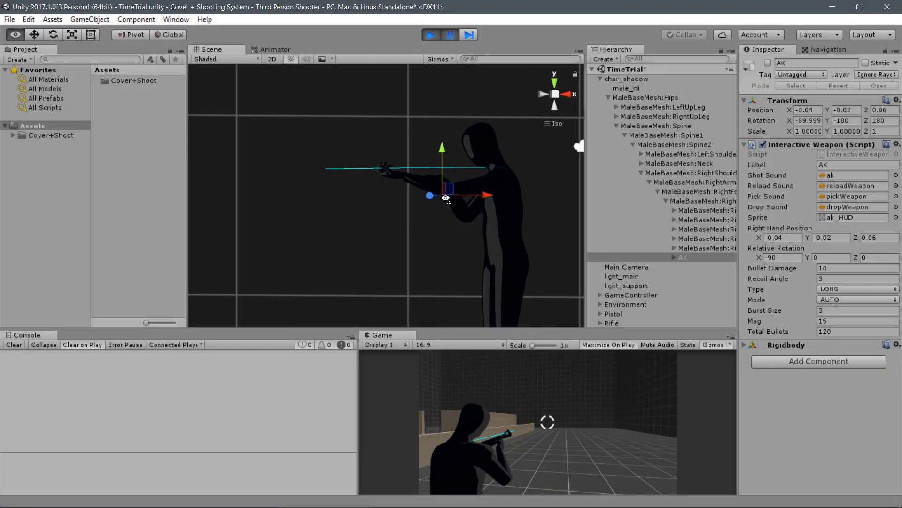
pyautogui.moveTo(445, 198)
pyautogui.keyDown('alt'); pyautogui.mouseDown()
pyautogui.moveTo(692, 207)
pyautogui.moveTo(230, 213)
pyautogui.mouseUp(); pyautogui.keyUp('alt')
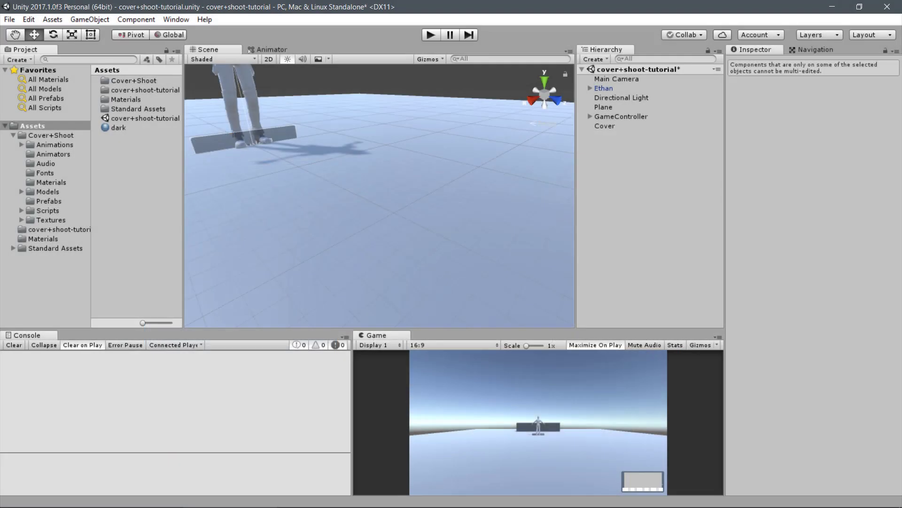
# Import the luger files into Assets and drag the luger model into the scene
pyautogui.moveTo(137, 198)
pyautogui.mouseDown()
pyautogui.moveTo(52, 130)
pyautogui.moveTo(43, 103)
pyautogui.mouseUp()
pyautogui.moveTo(114, 146); pyautogui.dragTo(347, 188)
# Position the luger at X 0, Z 2 and rotate it 90 degrees on X
pyautogui.click(814, 110)
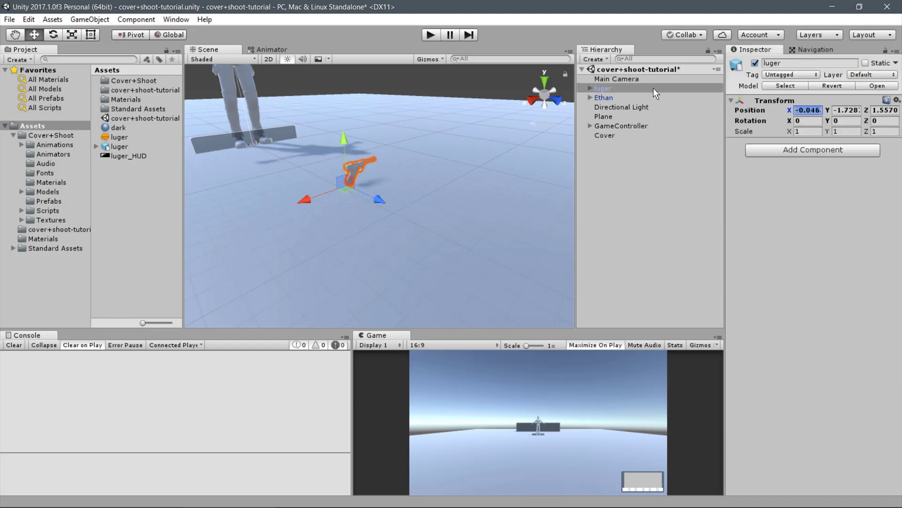
pyautogui.write('0')
pyautogui.click(886, 110)
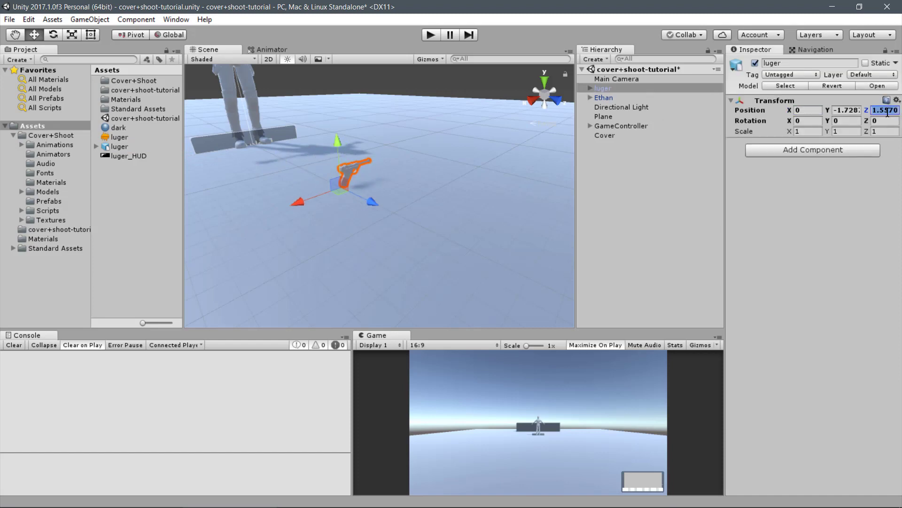
pyautogui.write('2')
pyautogui.click(818, 121)
pyautogui.write('90')
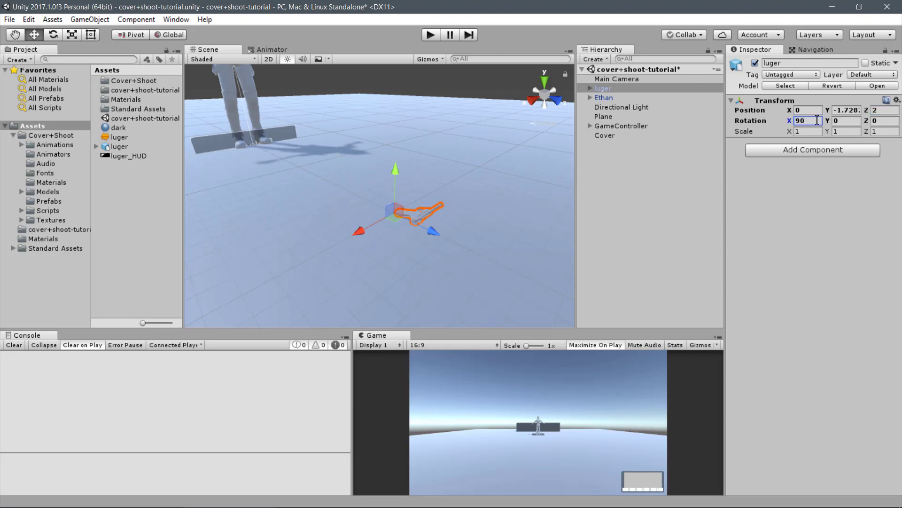
# Replace the luger Mesh1's Element 0 material with dark
pyautogui.click(590, 90)
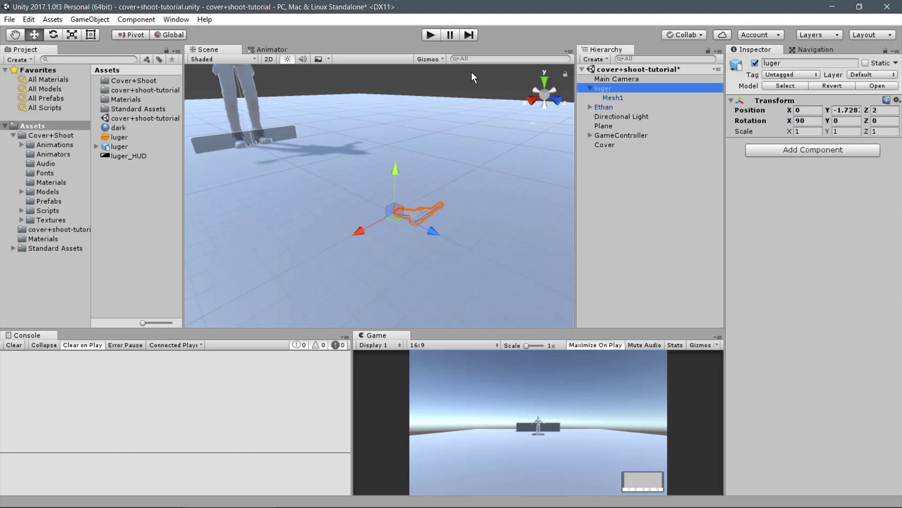
pyautogui.click(613, 98)
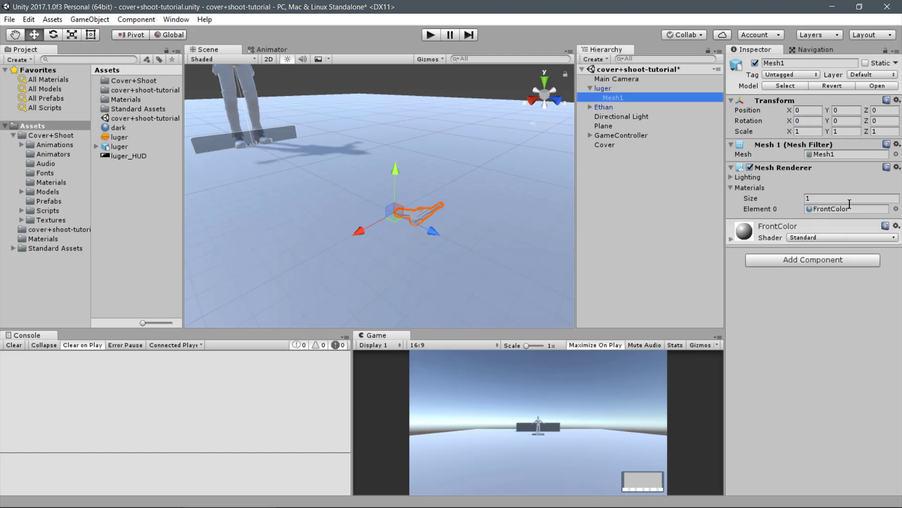
pyautogui.click(897, 208)
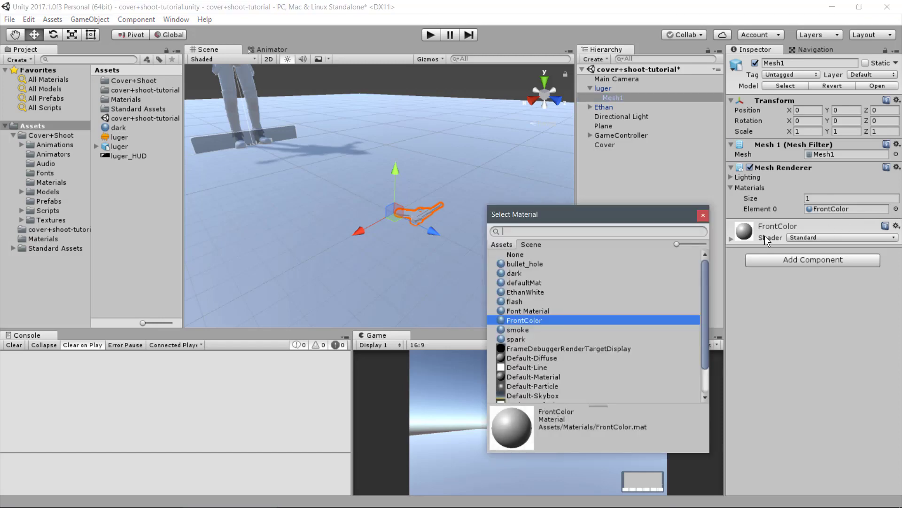
pyautogui.doubleClick(515, 274)
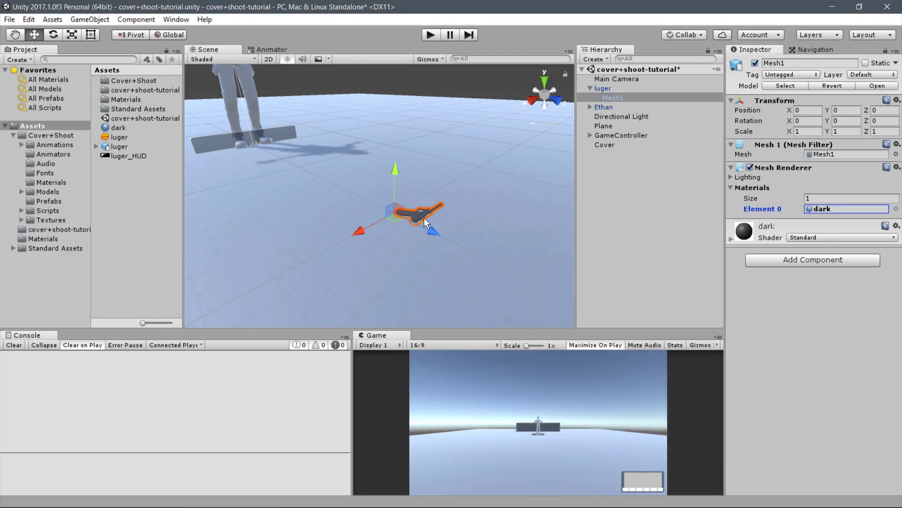
# Add an Interactive Weapon script to the luger and set its Label to Luger
pyautogui.click(611, 88)
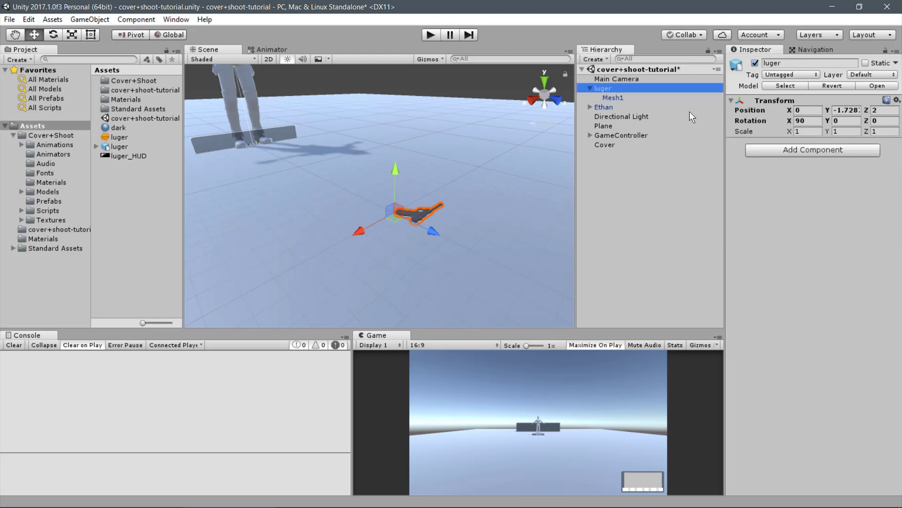
pyautogui.click(789, 151)
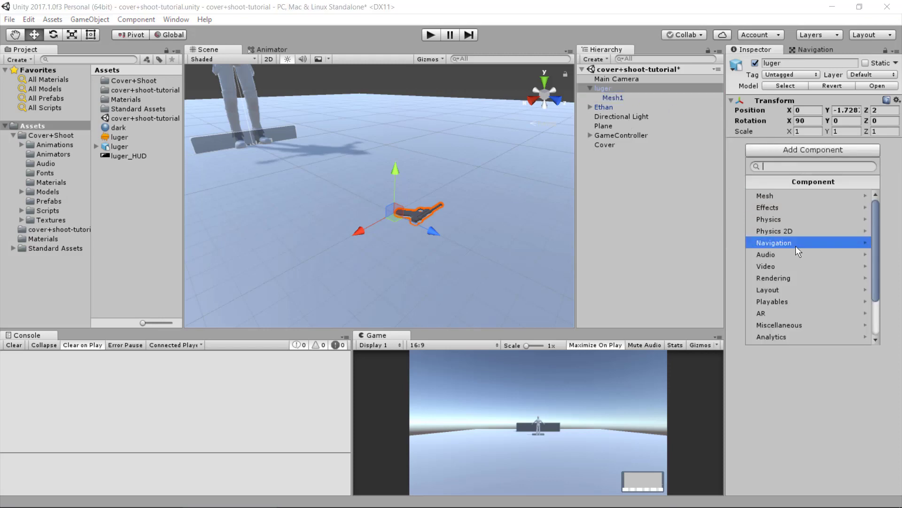
pyautogui.scroll(-3, 796, 252)
pyautogui.click(796, 294)
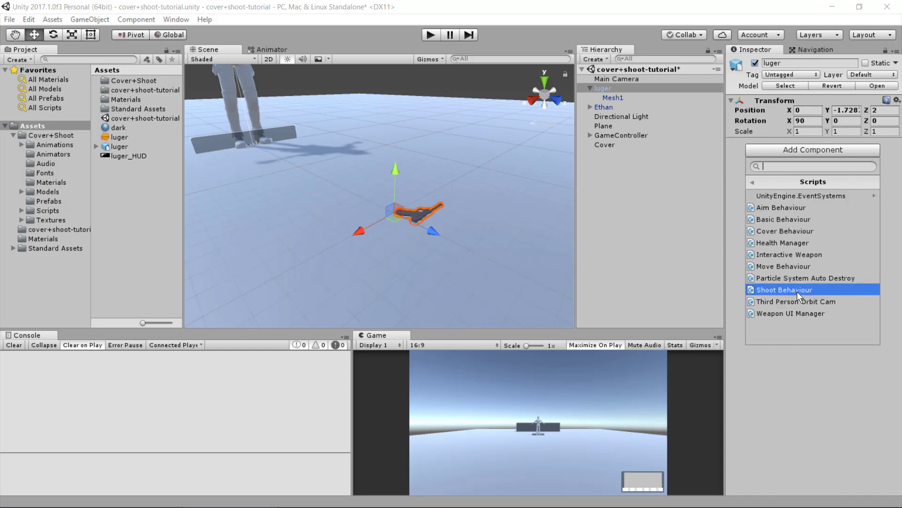
pyautogui.click(836, 255)
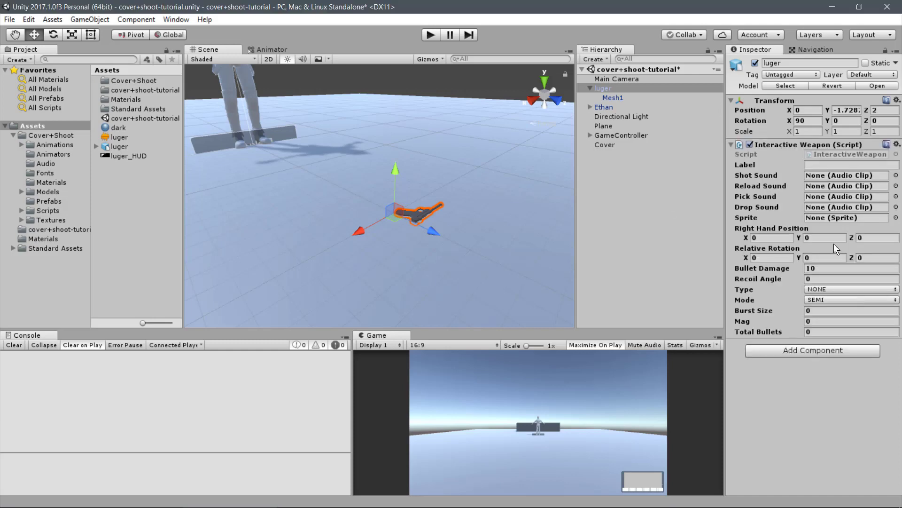
pyautogui.click(825, 164)
pyautogui.write('Luger')
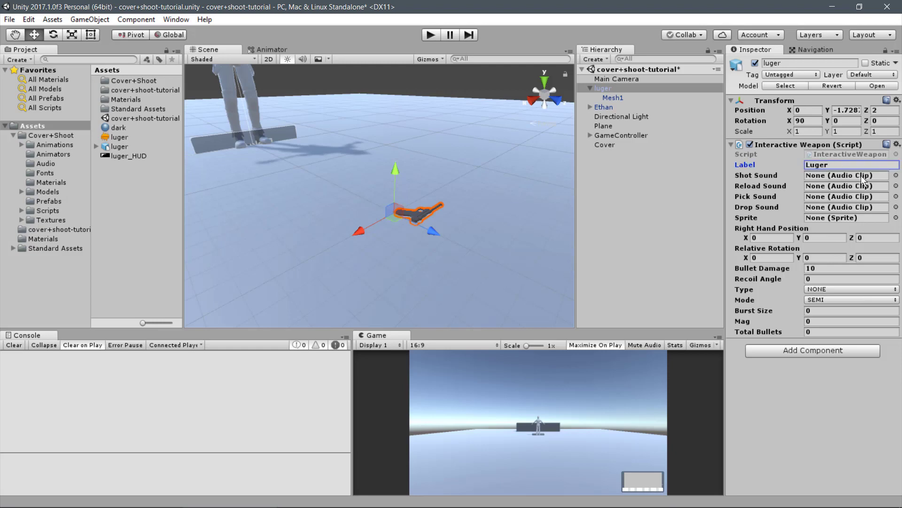
# Assign luger, reloadWeapon, pickWeapon and dropWeapon as the Shot, Reload, Pick and Drop sounds
pyautogui.click(896, 175)
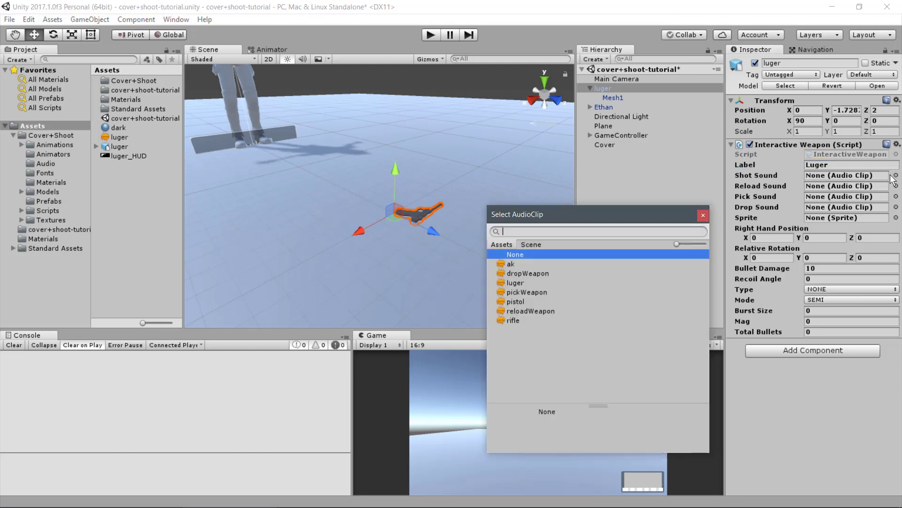
pyautogui.click(516, 282)
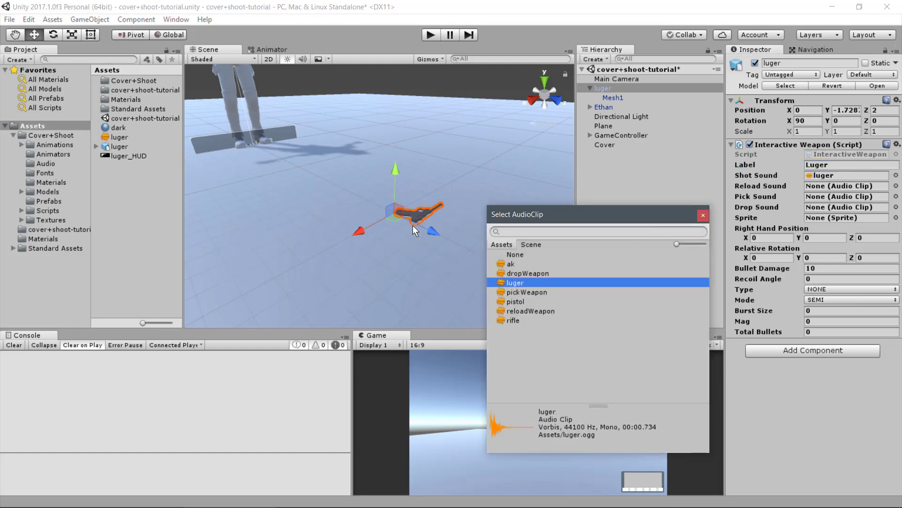
pyautogui.click(413, 225)
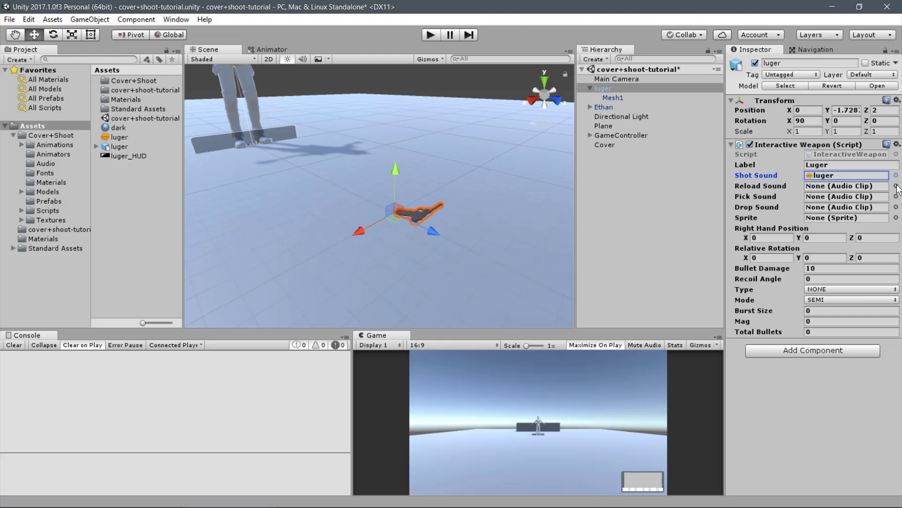
pyautogui.click(896, 186)
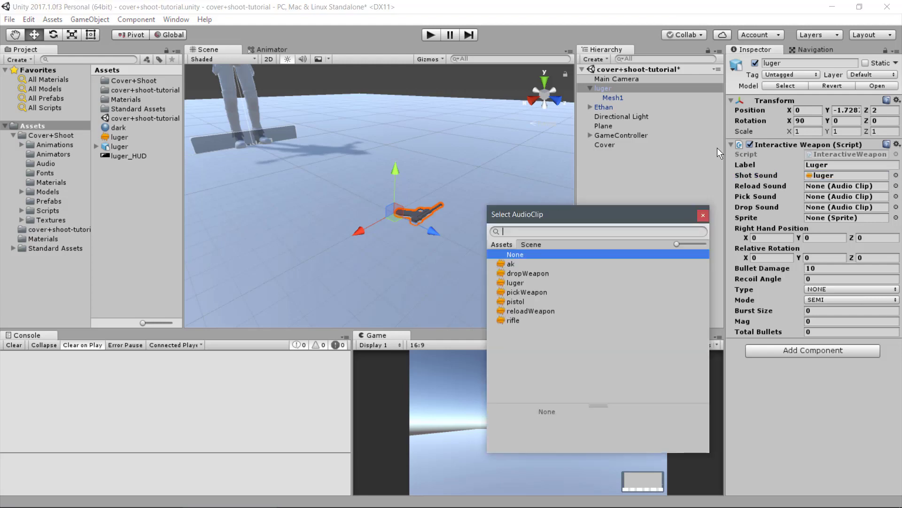
pyautogui.doubleClick(530, 310)
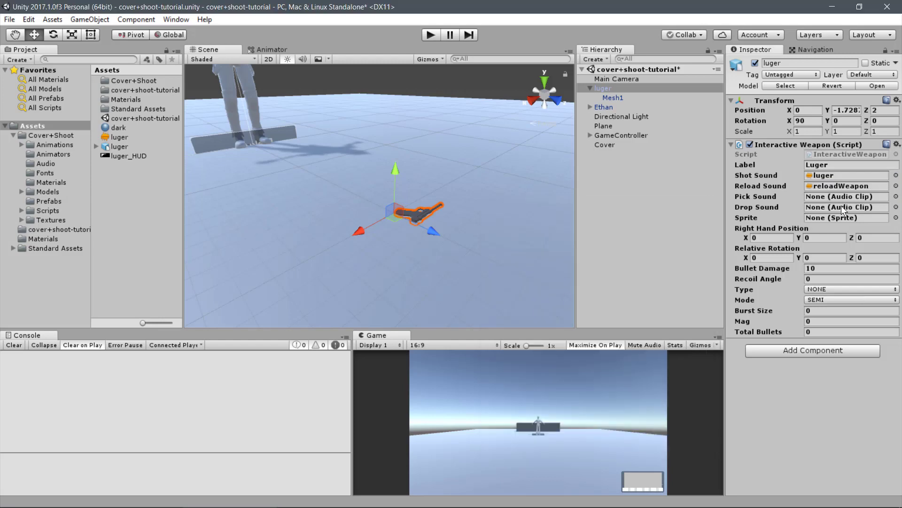
pyautogui.click(896, 196)
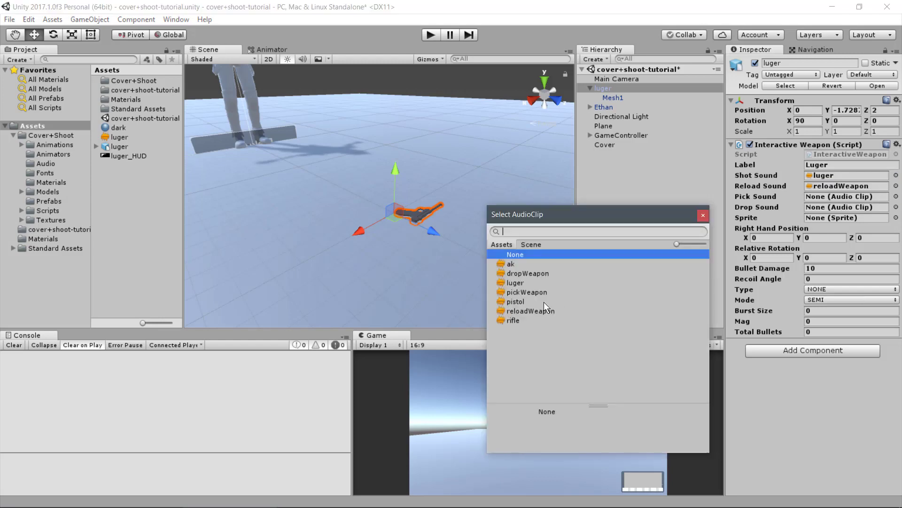
pyautogui.doubleClick(517, 292)
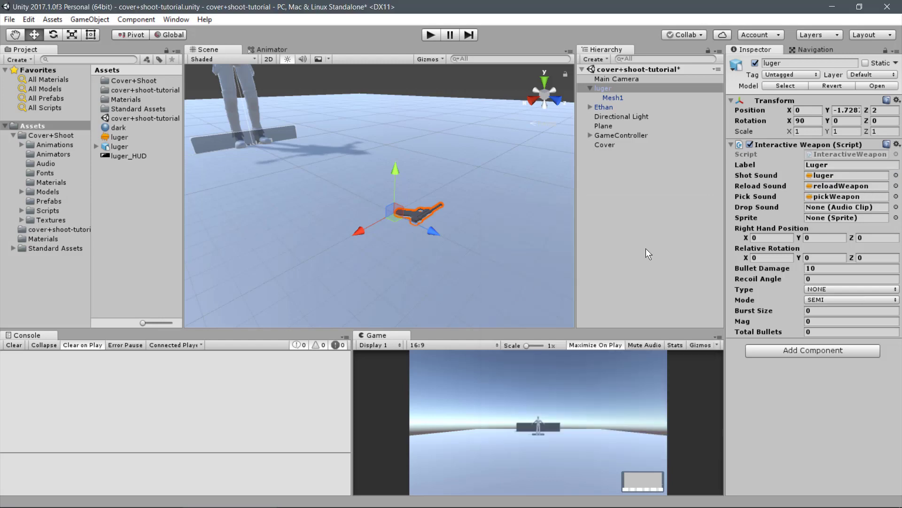
pyautogui.click(896, 207)
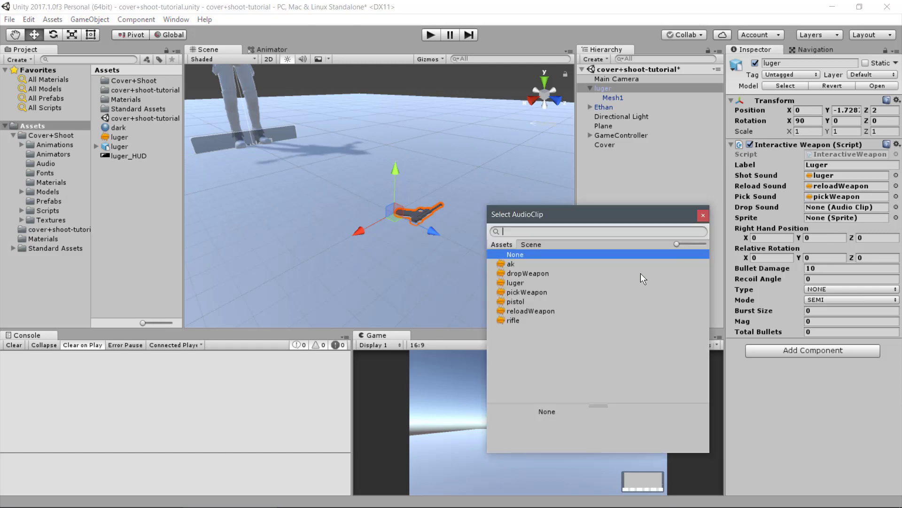
pyautogui.doubleClick(537, 272)
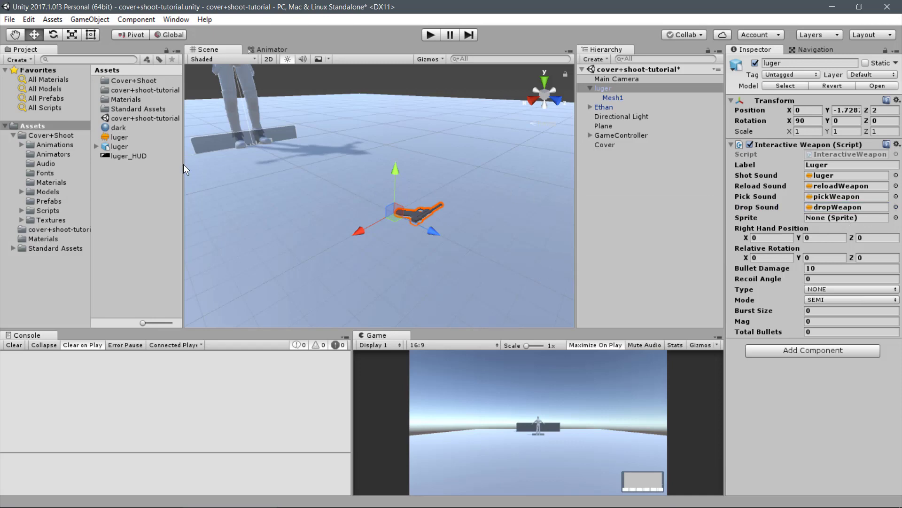
# Import luger_HUD as a Sprite (2D and UI) with Max Size 512
pyautogui.click(132, 156)
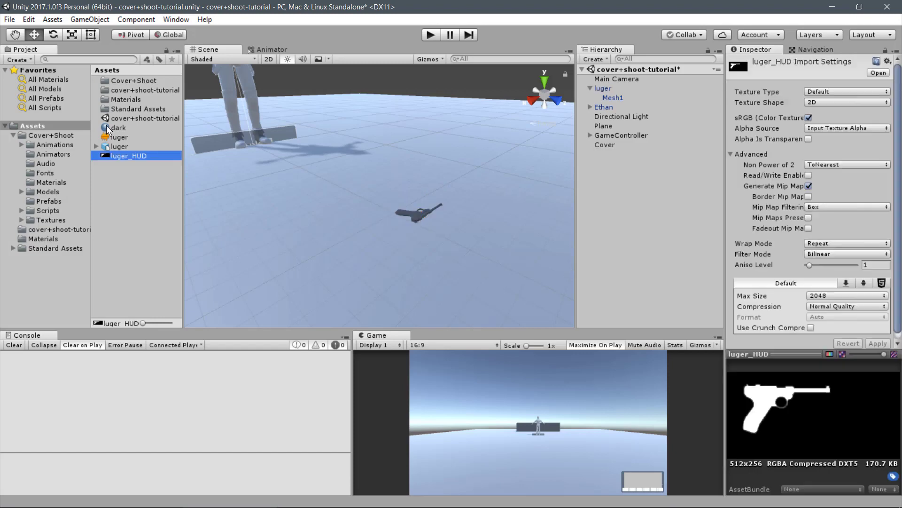
pyautogui.click(826, 92)
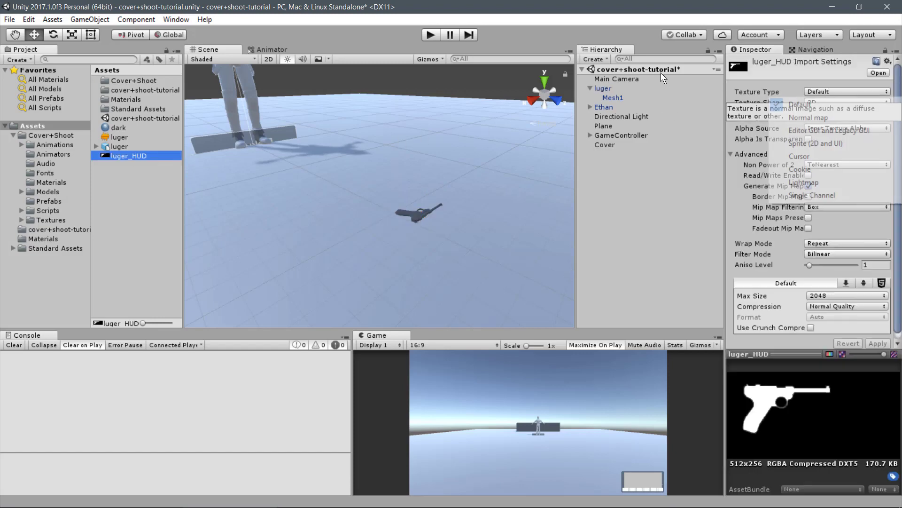
pyautogui.click(826, 141)
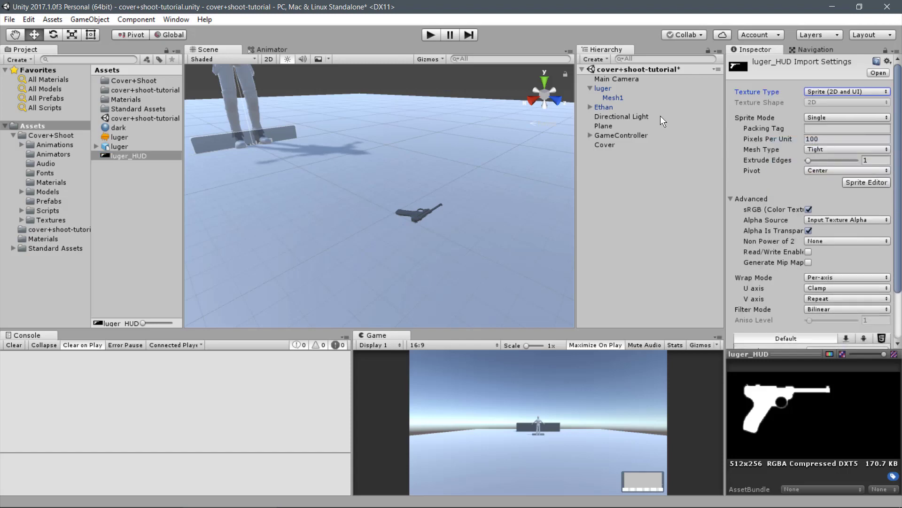
pyautogui.scroll(-3, 825, 149)
pyautogui.click(820, 290)
pyautogui.click(833, 354)
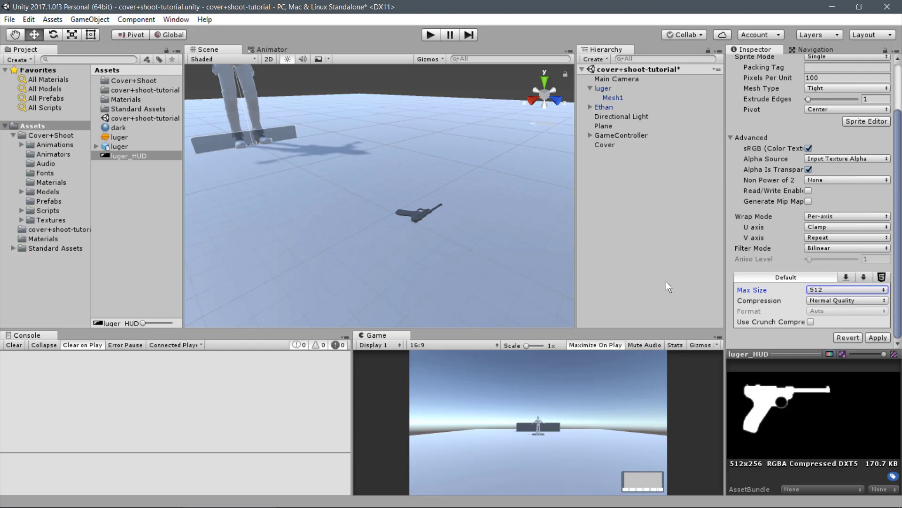
pyautogui.click(878, 337)
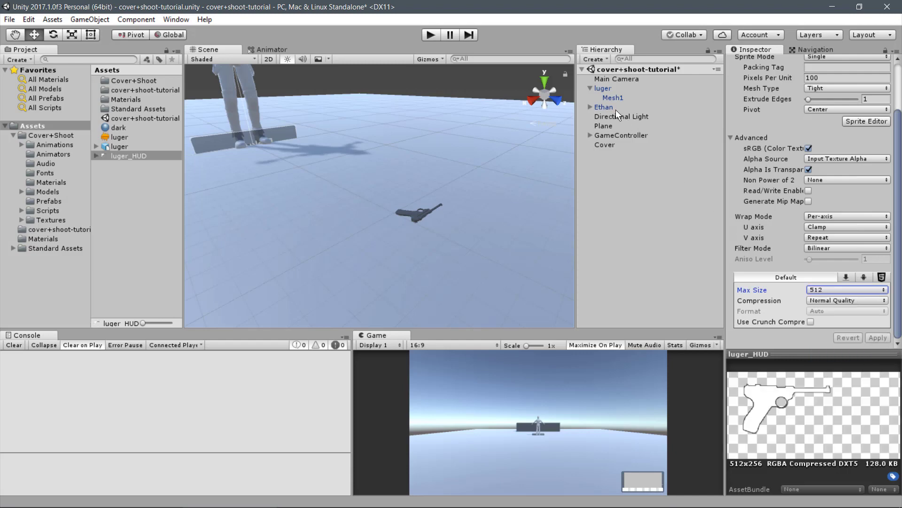
# Drag luger_HUD into the luger weapon's Sprite field
pyautogui.click(601, 89)
pyautogui.click(590, 88)
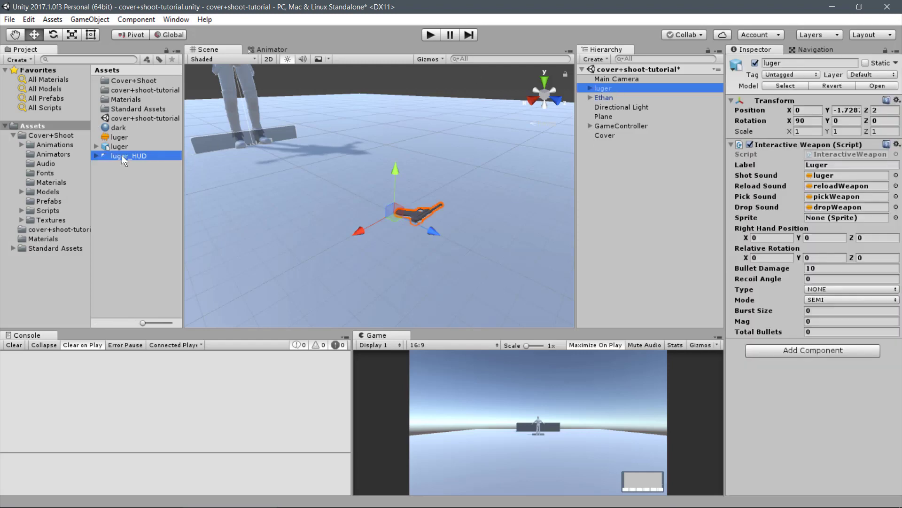
pyautogui.moveTo(123, 155); pyautogui.dragTo(685, 192)
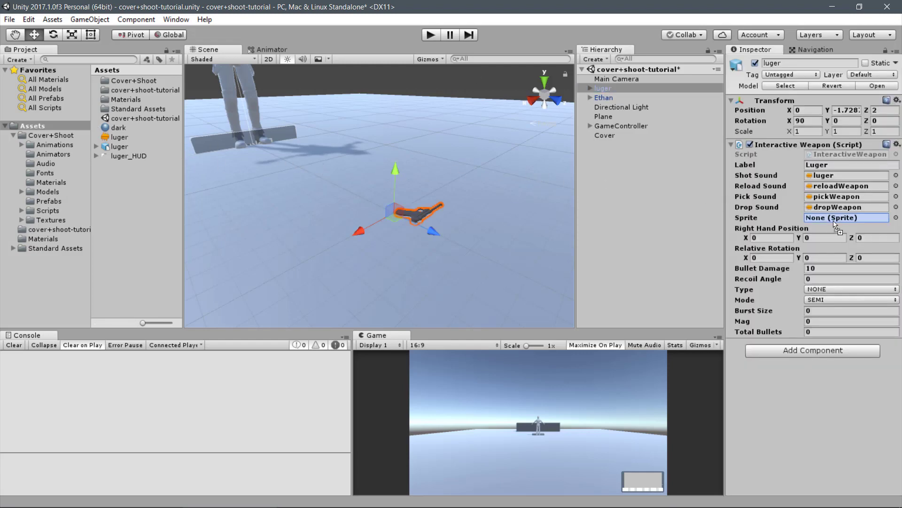
pyautogui.moveTo(685, 192); pyautogui.dragTo(846, 218)
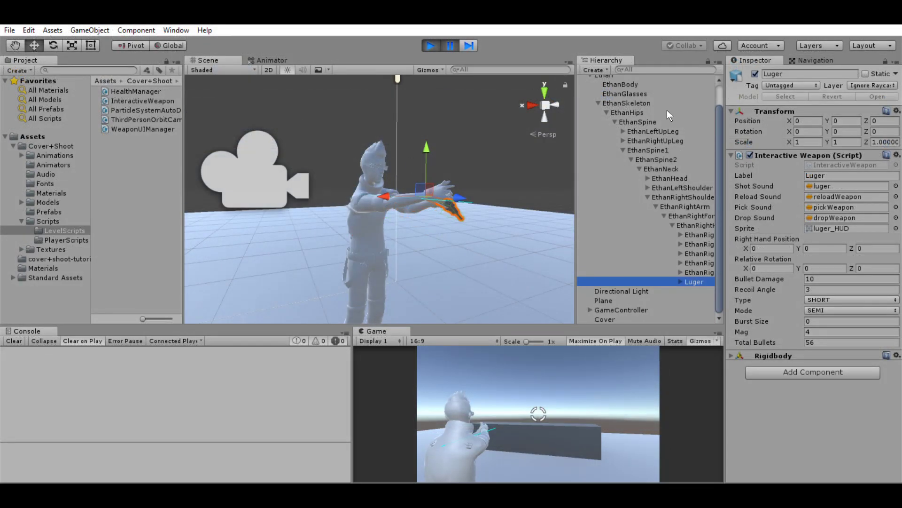
# During play, rotate and move the Luger into Ethan's right hand grip
pyautogui.click(54, 46)
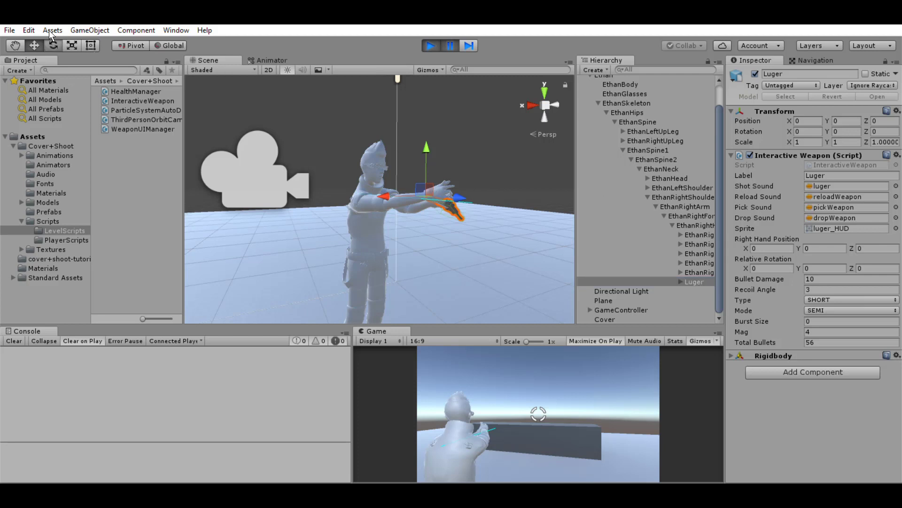
pyautogui.moveTo(461, 171)
pyautogui.mouseDown()
pyautogui.moveTo(425, 104)
pyautogui.moveTo(472, 183)
pyautogui.moveTo(431, 117)
pyautogui.moveTo(420, 187)
pyautogui.moveTo(481, 180)
pyautogui.moveTo(453, 128)
pyautogui.moveTo(477, 162)
pyautogui.mouseUp()
pyautogui.moveTo(478, 161); pyautogui.dragTo(409, 203, button='middle')
pyautogui.scroll(3, 409, 202)
pyautogui.scroll(3, 395, 207)
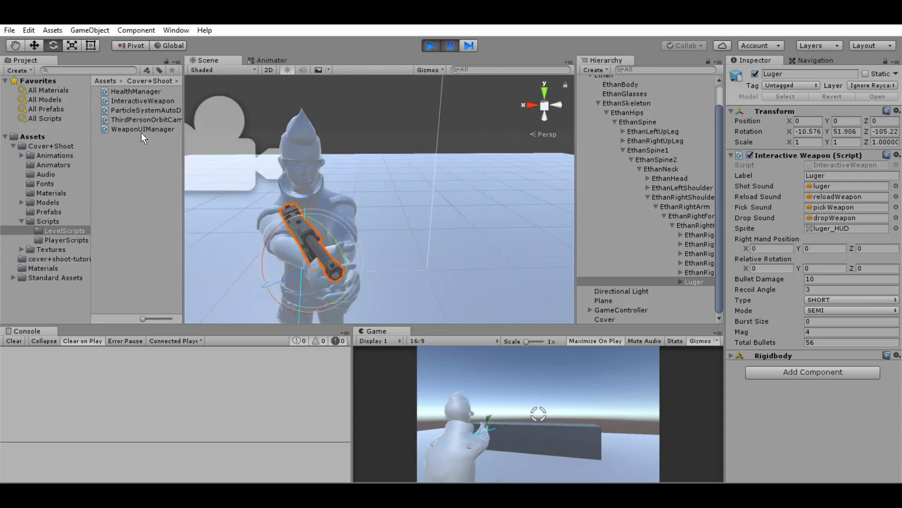
pyautogui.click(34, 45)
pyautogui.moveTo(314, 212)
pyautogui.mouseDown()
pyautogui.moveTo(271, 248)
pyautogui.moveTo(325, 275)
pyautogui.moveTo(356, 180)
pyautogui.moveTo(365, 194)
pyautogui.moveTo(343, 191)
pyautogui.moveTo(362, 199)
pyautogui.moveTo(239, 217)
pyautogui.moveTo(180, 195)
pyautogui.mouseUp()
# Fine-tune the Luger's pose in the hand and read off its Transform position and rotation values
pyautogui.press('e')
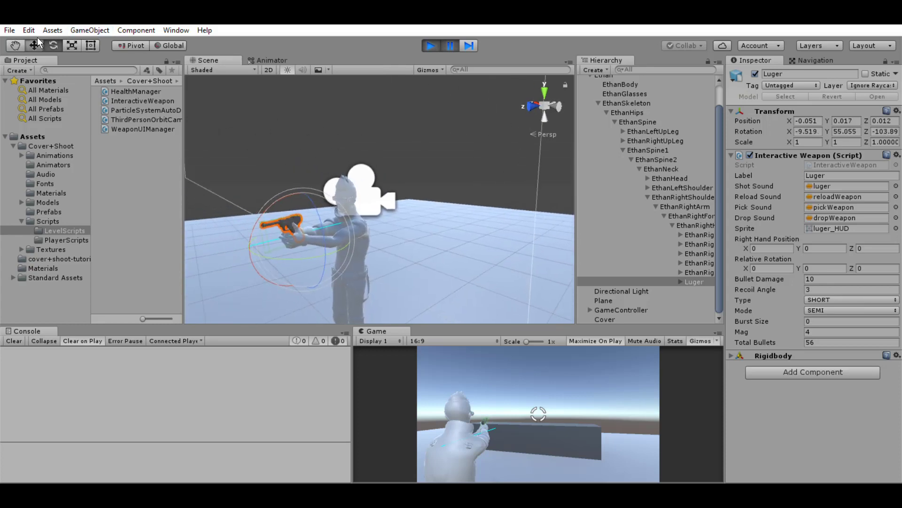
pyautogui.click(34, 45)
pyautogui.moveTo(300, 179); pyautogui.dragTo(302, 180)
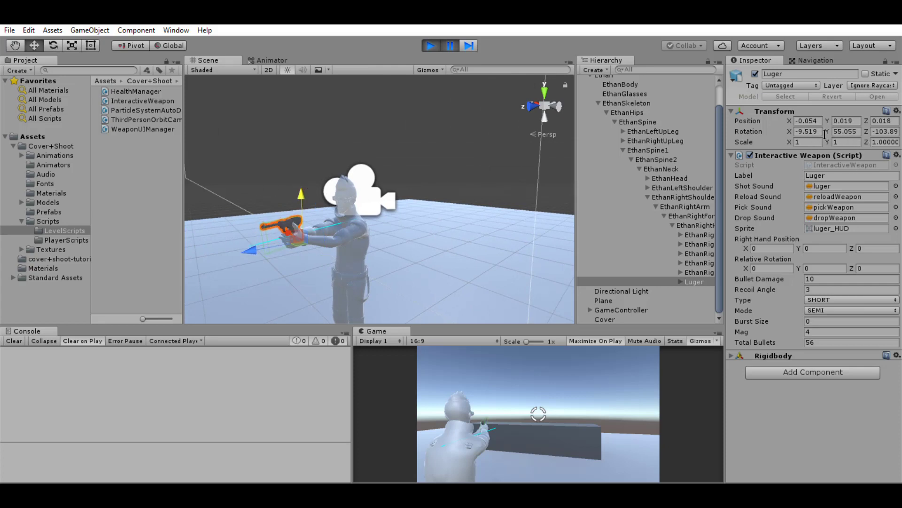
pyautogui.click(818, 120)
pyautogui.click(861, 119)
pyautogui.click(893, 120)
pyautogui.click(819, 131)
pyautogui.click(848, 131)
pyautogui.click(886, 131)
# Stop play and set the hand position to X -0.04, Z 0.02 and the relative rotation to Y 65, Z -105
pyautogui.hotkey('ctrl', 'p')
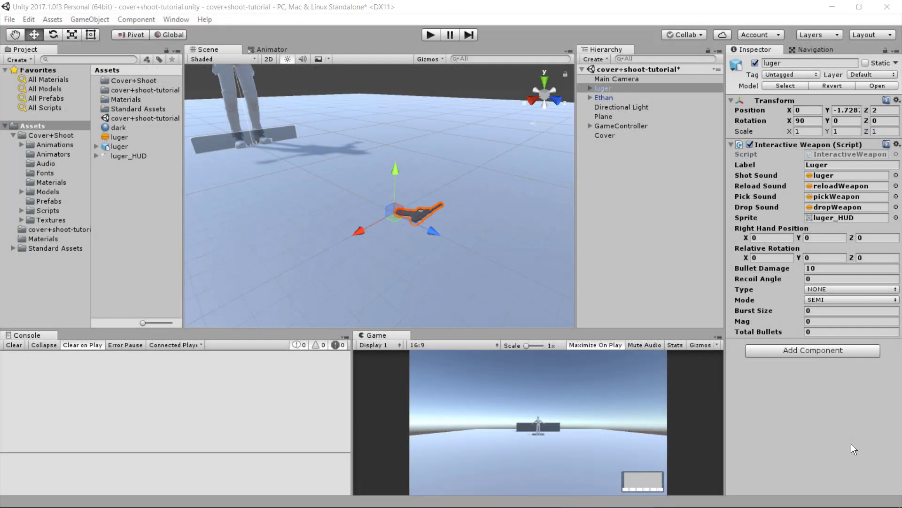
pyautogui.click(773, 238)
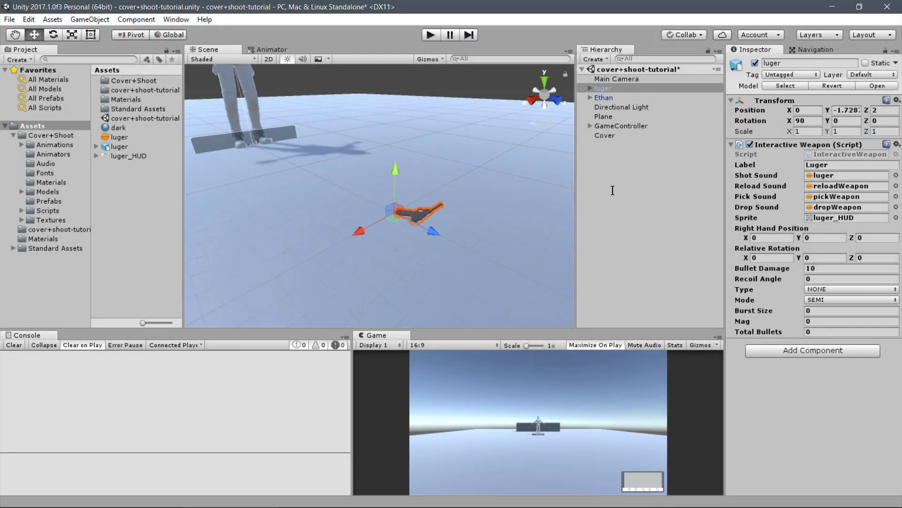
pyautogui.write('-0.04')
pyautogui.press('Tab')
pyautogui.click(868, 238)
pyautogui.write('.02')
pyautogui.press('Return')
pyautogui.click(813, 259)
pyautogui.write('65')
pyautogui.click(863, 257)
pyautogui.write('-105')
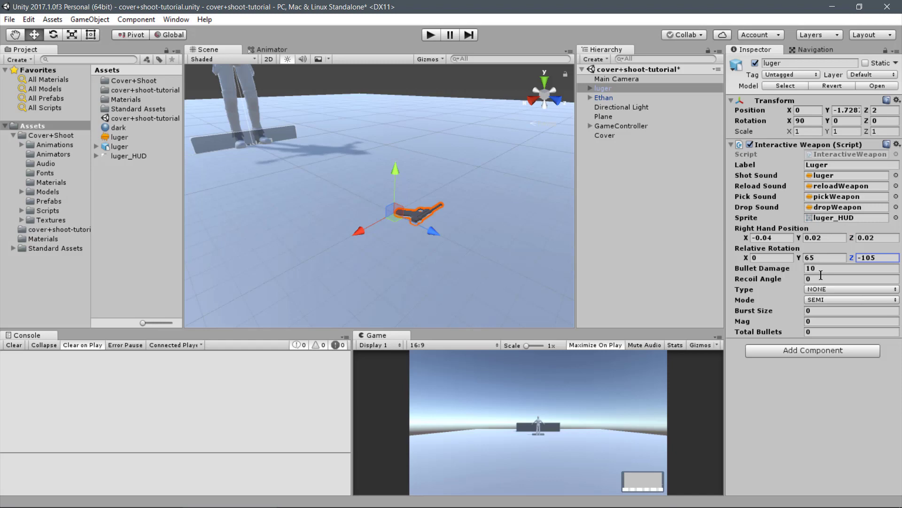
# Set Recoil Angle 3, weapon type SHORT, magazine 7 and total bullets 56
pyautogui.click(821, 280)
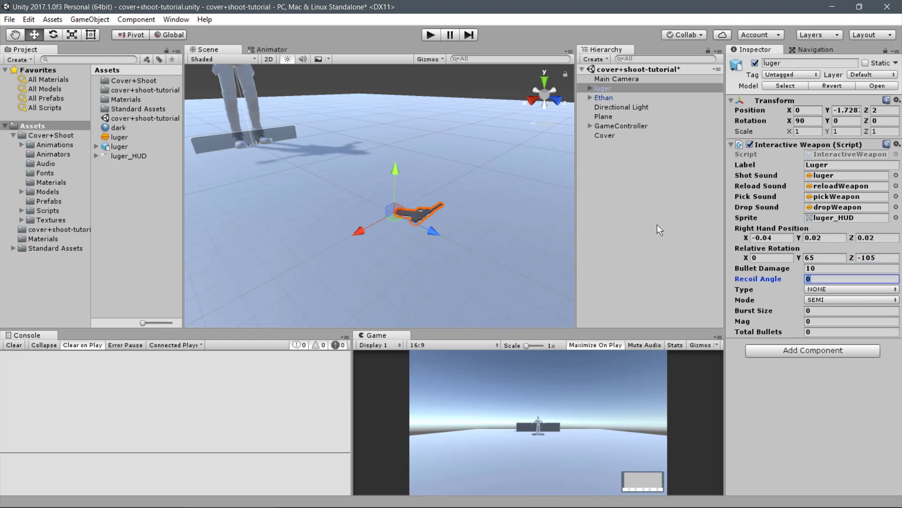
pyautogui.write('3')
pyautogui.click(826, 288)
pyautogui.press('Return')
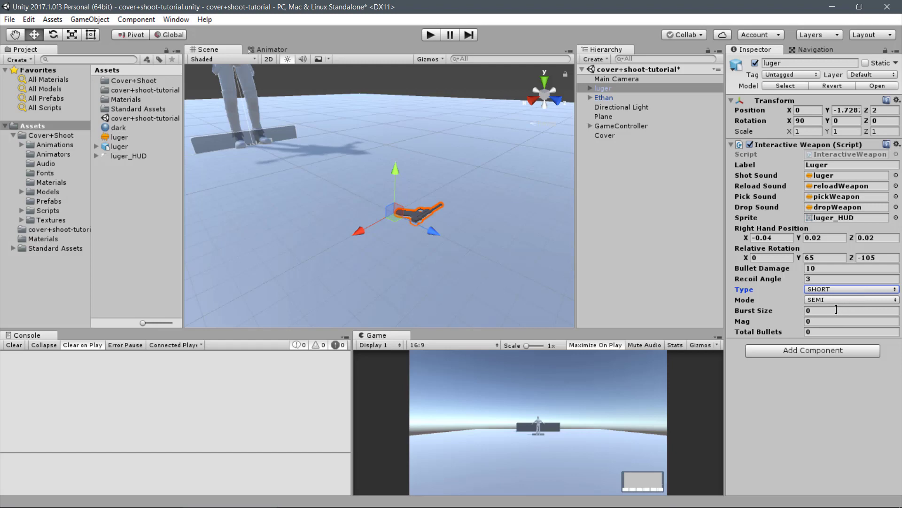
pyautogui.click(834, 321)
pyautogui.write('7')
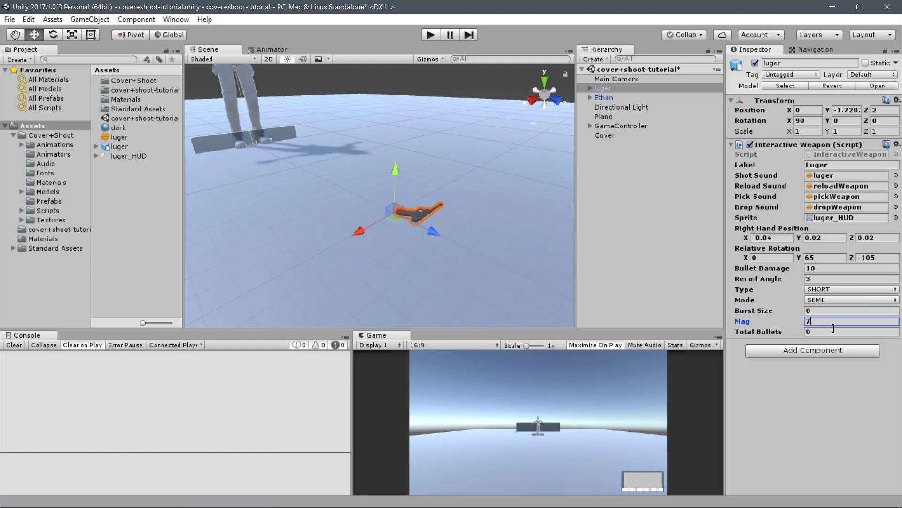
pyautogui.click(833, 332)
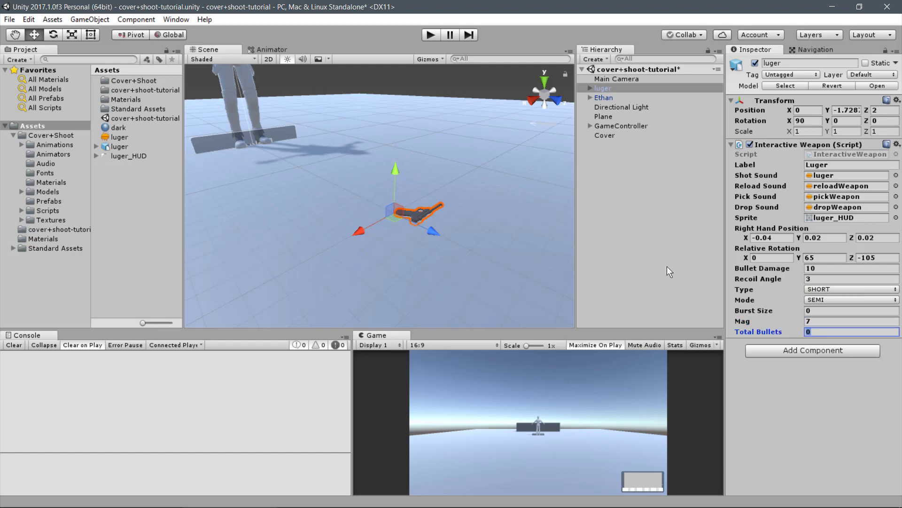
pyautogui.write('56')
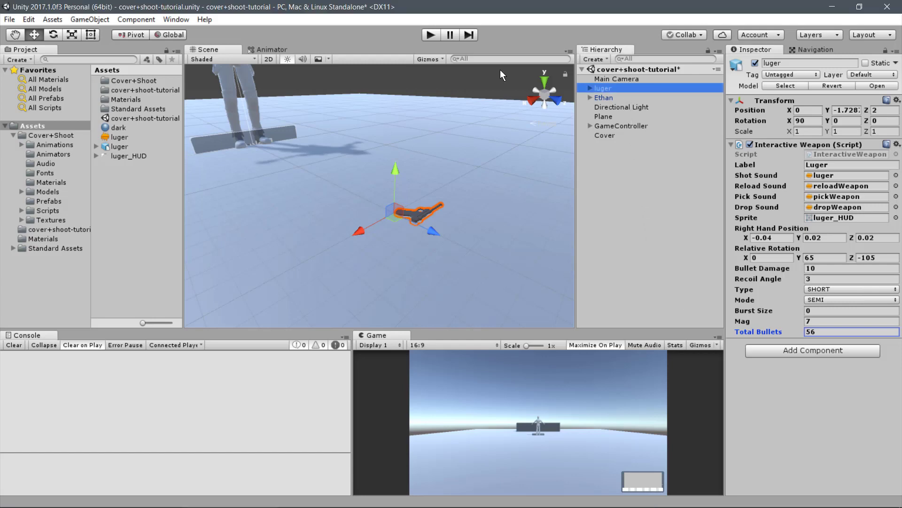
# Create an empty child object under the luger and name it muzzle
pyautogui.rightClick(626, 88)
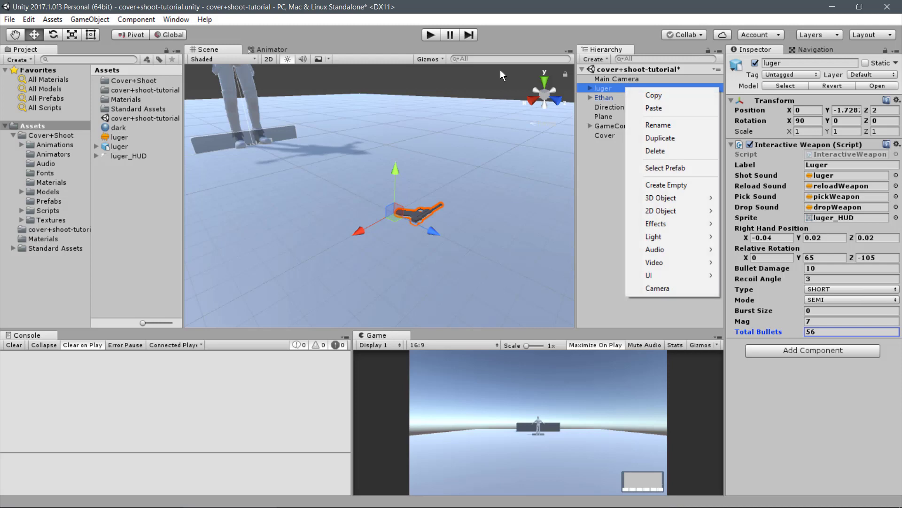
pyautogui.click(652, 190)
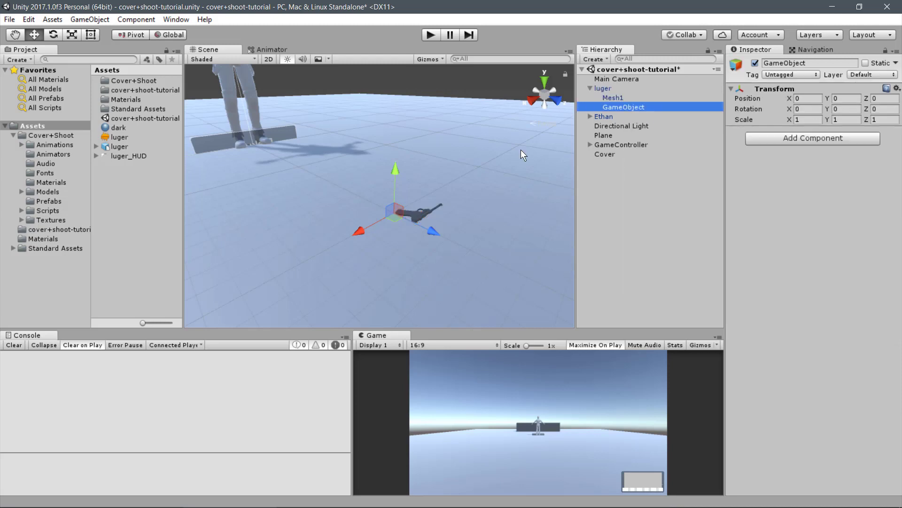
pyautogui.press('F2')
pyautogui.write('mu')
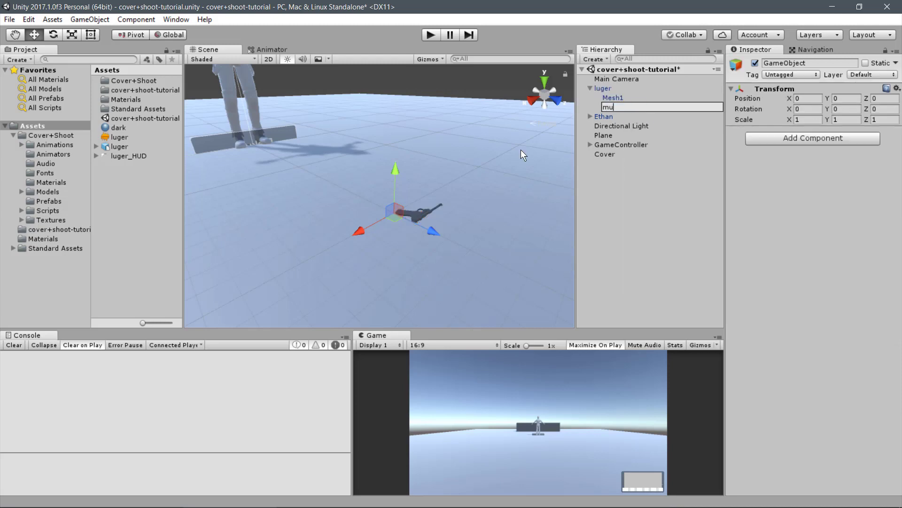
pyautogui.write('zzle')
pyautogui.press('Return')
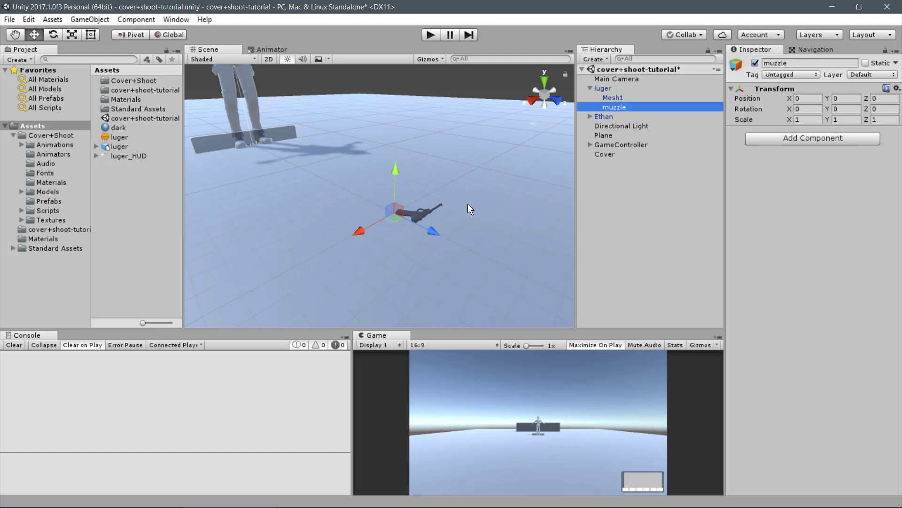
# In orthographic top view, move muzzle to the tip of the luger's barrel
pyautogui.moveTo(459, 204); pyautogui.dragTo(523, 136, button='right')
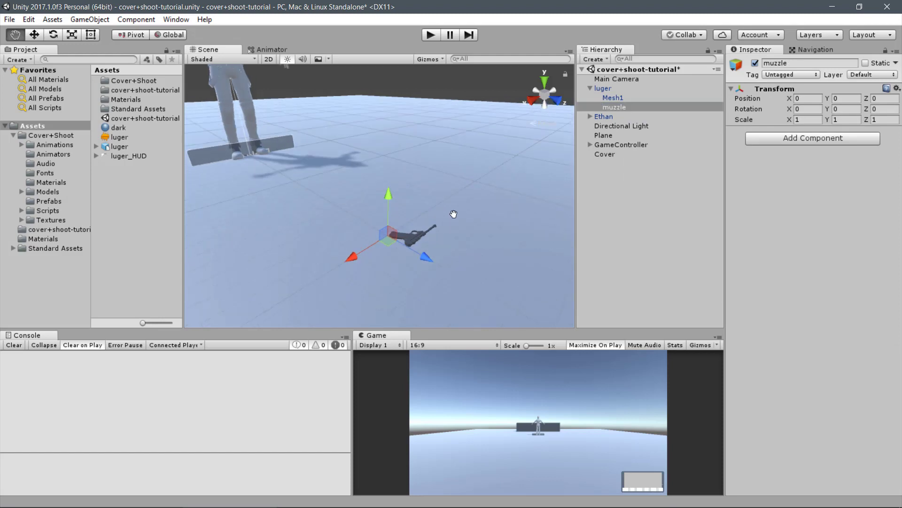
pyautogui.click(545, 87)
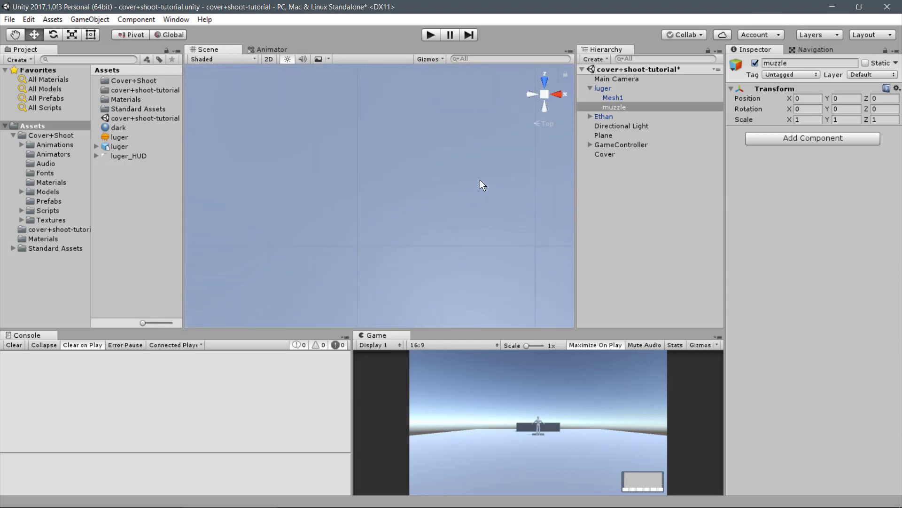
pyautogui.press('f')
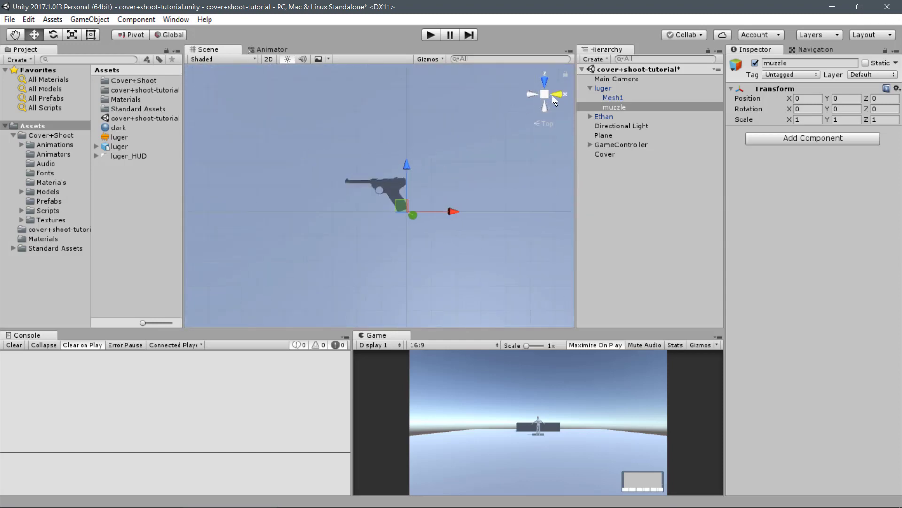
pyautogui.click(552, 95)
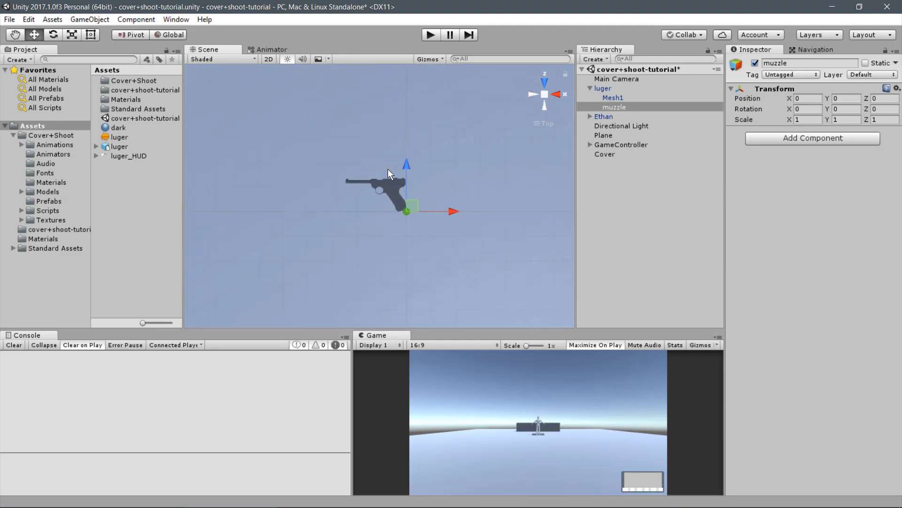
pyautogui.scroll(1, 387, 168)
pyautogui.scroll(2, 388, 169)
pyautogui.scroll(2, 387, 169)
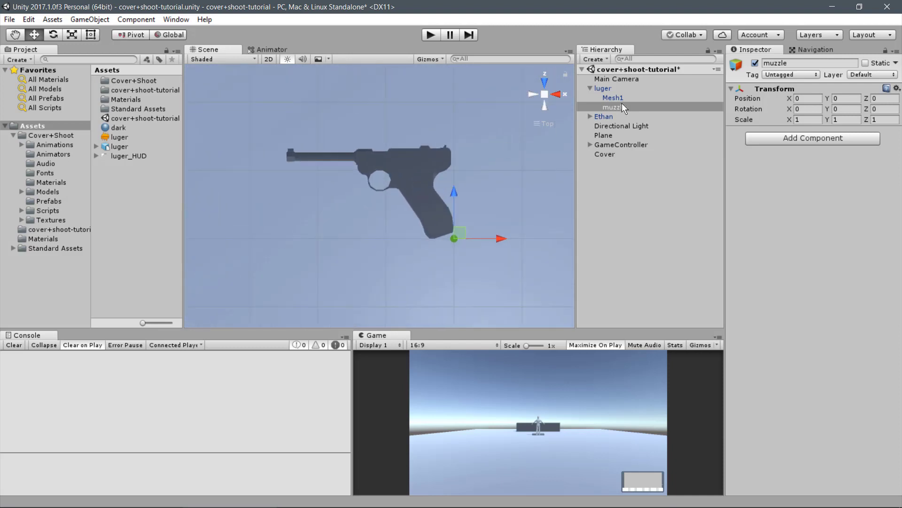
pyautogui.moveTo(454, 196); pyautogui.dragTo(453, 118)
pyautogui.moveTo(485, 159); pyautogui.dragTo(322, 157)
pyautogui.moveTo(292, 122); pyautogui.dragTo(289, 118)
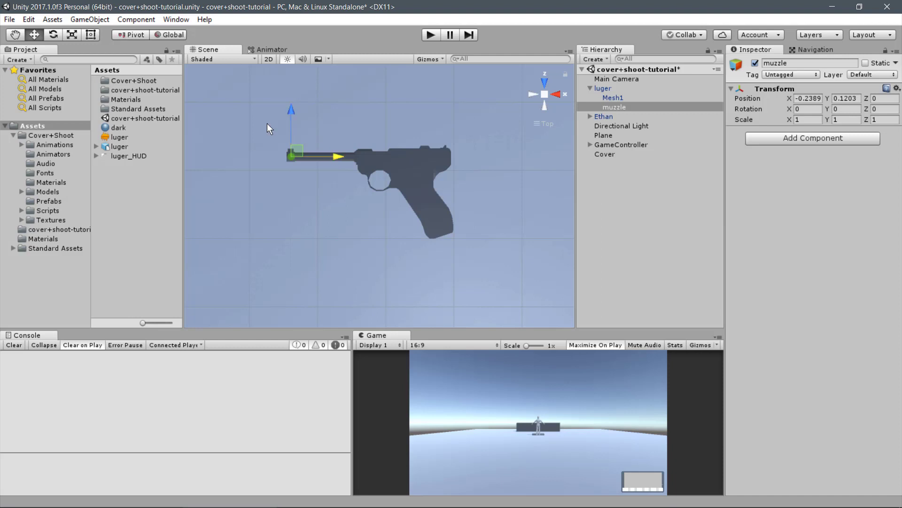
pyautogui.moveTo(335, 156); pyautogui.dragTo(331, 155)
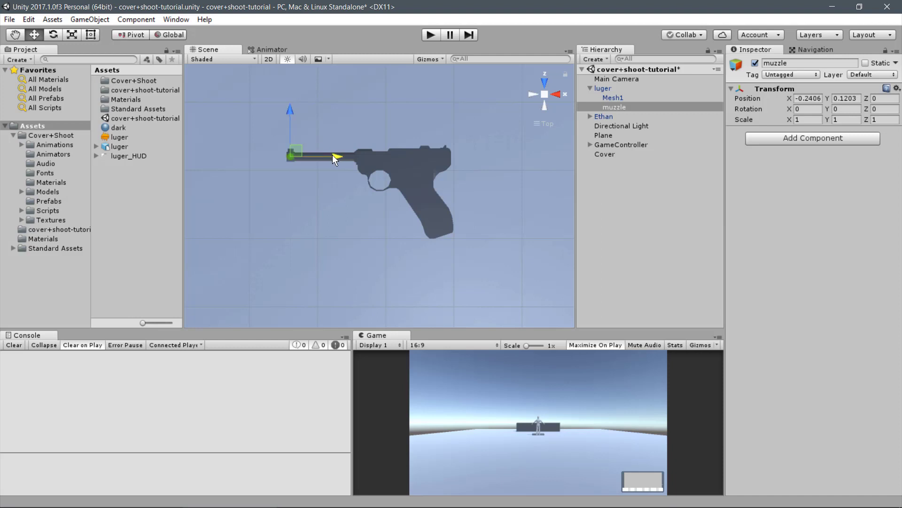
# Align muzzle with the barrel from the left view, then return to perspective
pyautogui.click(533, 94)
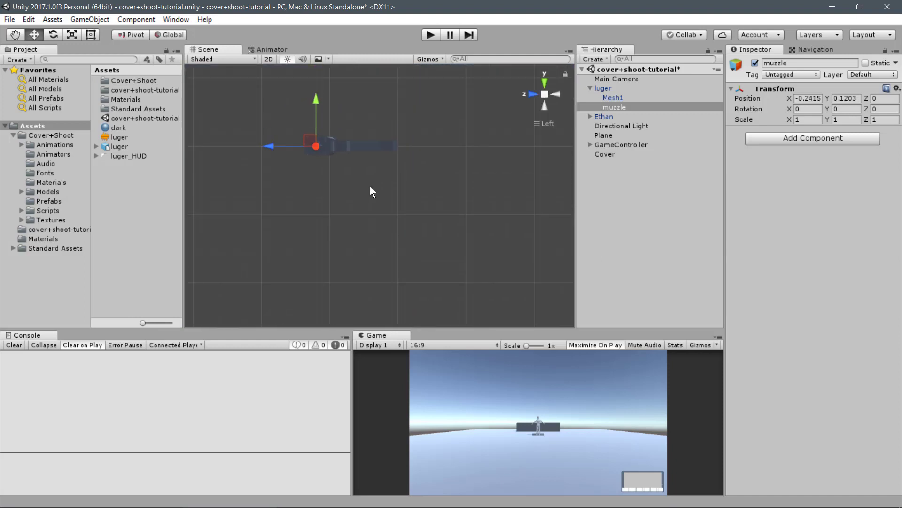
pyautogui.scroll(3, 280, 132)
pyautogui.moveTo(281, 124); pyautogui.dragTo(331, 194, button='middle')
pyautogui.moveTo(353, 151); pyautogui.dragTo(352, 151)
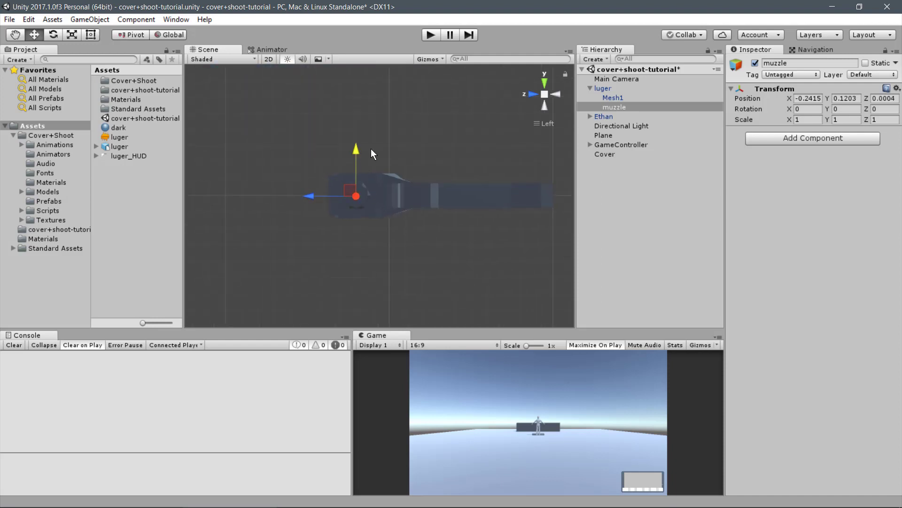
pyautogui.scroll(-3, 416, 153)
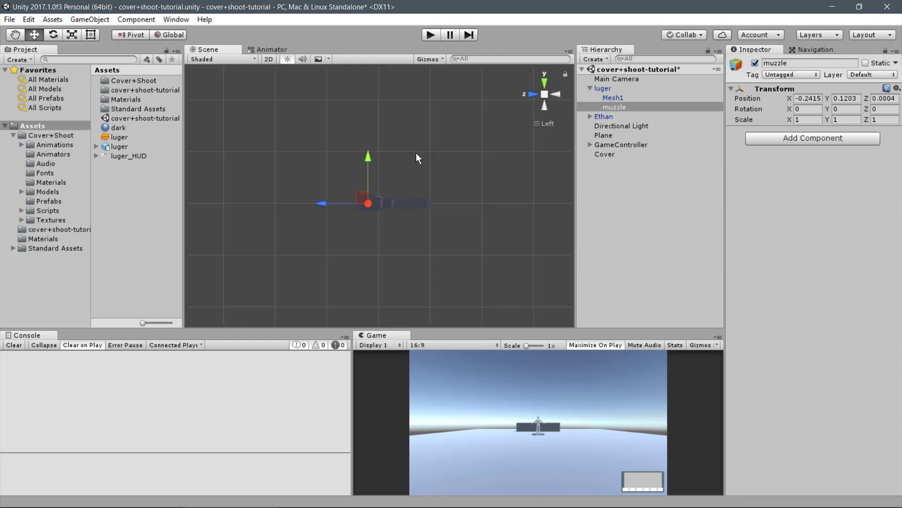
pyautogui.click(544, 94)
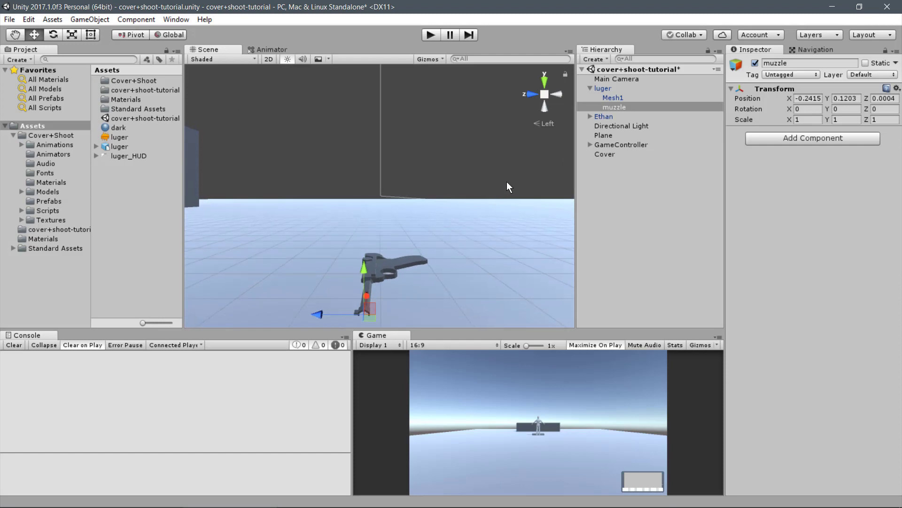
# Raise the luger to Y 0.025, reselect muzzle, and open the File menu
pyautogui.click(625, 89)
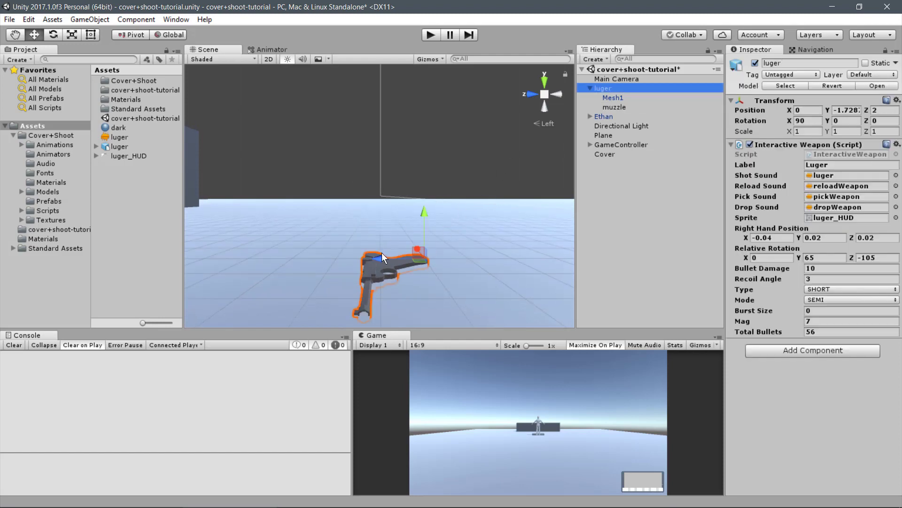
pyautogui.moveTo(424, 213); pyautogui.dragTo(424, 202)
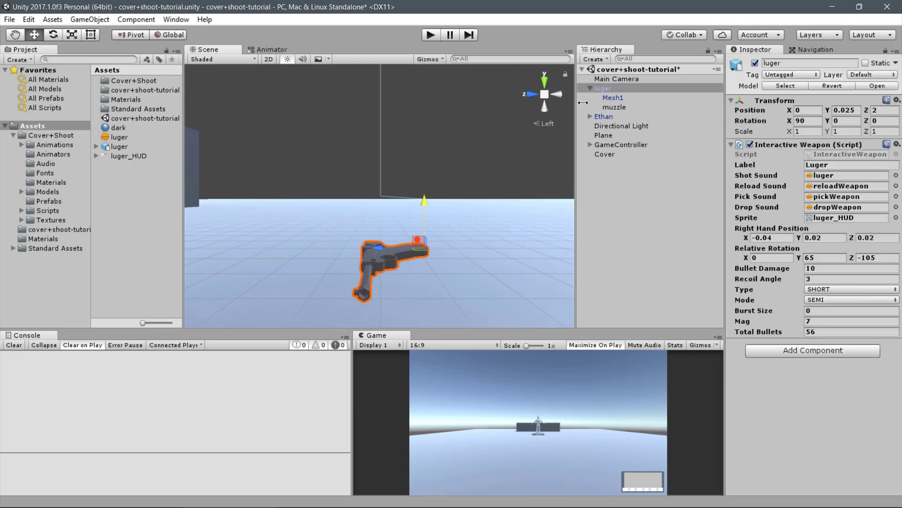
pyautogui.click(619, 104)
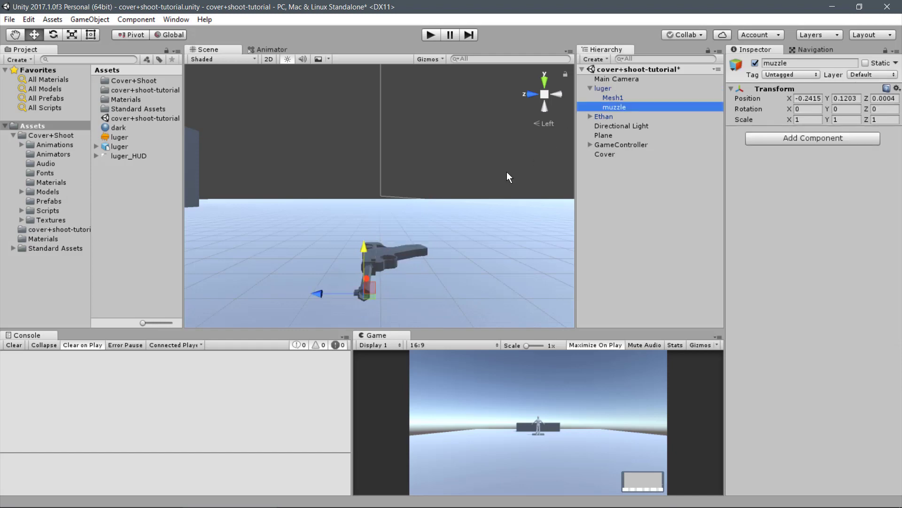
pyautogui.click(9, 19)
# Save the scene, enter play mode, and have Ethan pick up the Luger
pyautogui.click(61, 64)
pyautogui.hotkey('alt', 'Tab')
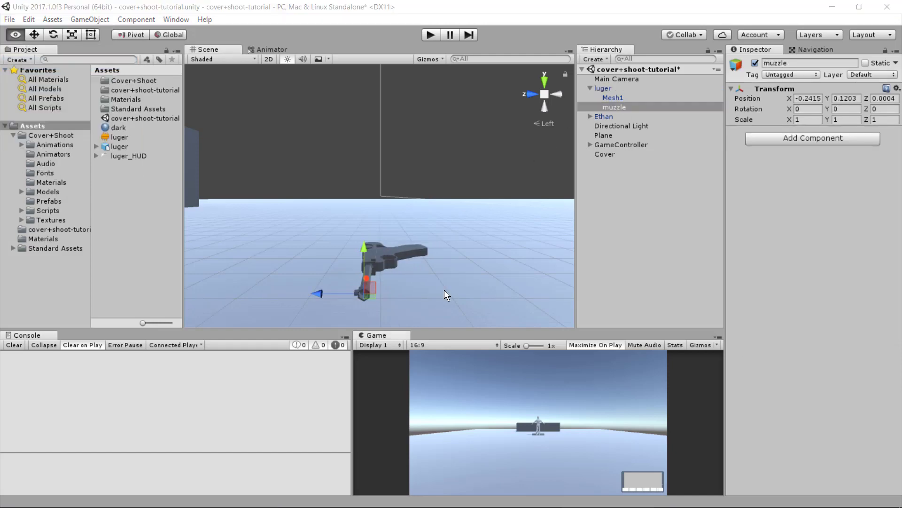
pyautogui.click(431, 36)
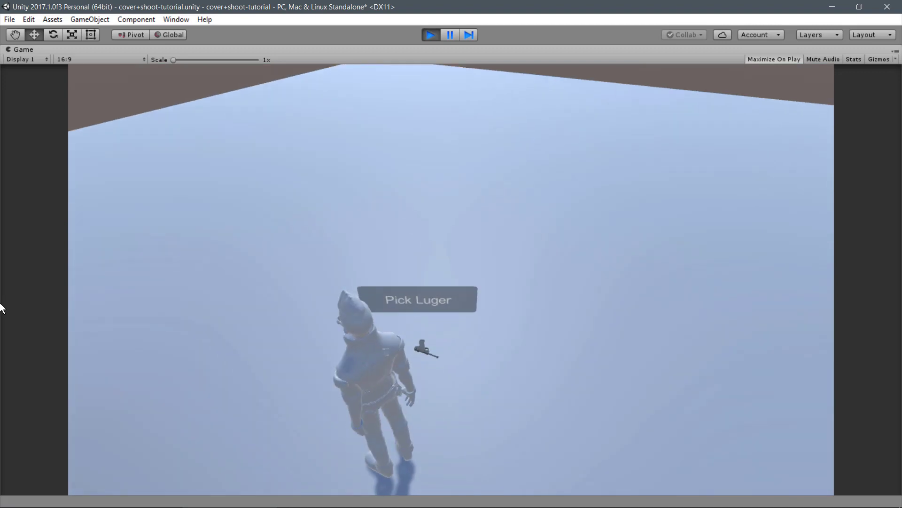
pyautogui.press('e')
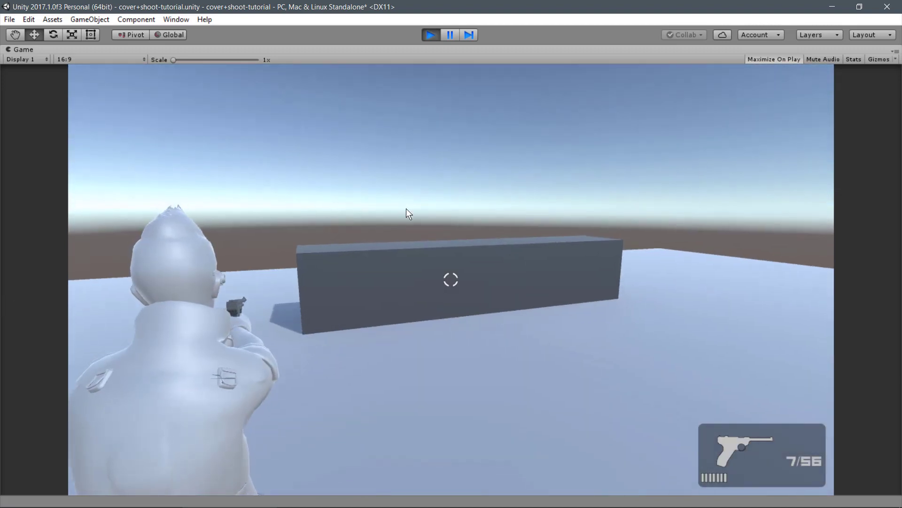
# Fire the luger at the cover box and reload
pyautogui.click(519, 263)
pyautogui.click(519, 264)
pyautogui.click(519, 263)
pyautogui.click(506, 277)
pyautogui.click(486, 263)
pyautogui.click(476, 238)
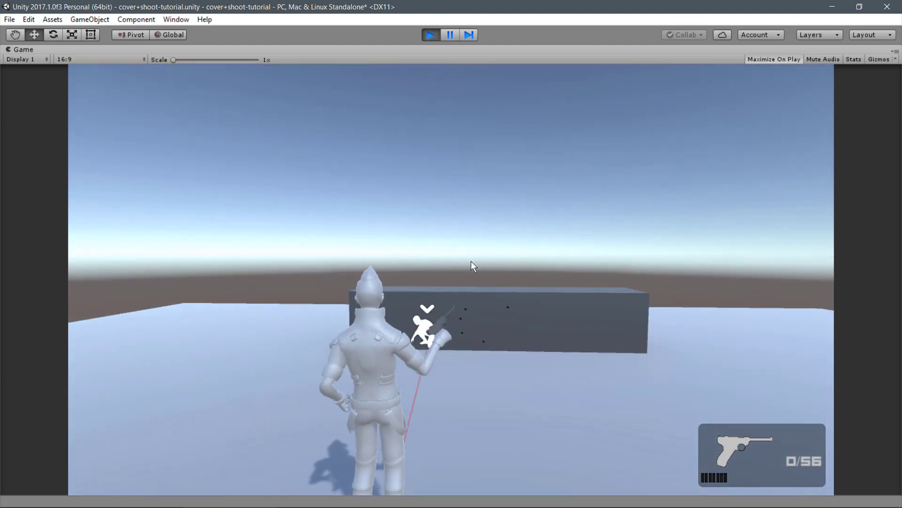
pyautogui.press('r')
# Walk Ethan into cover at the box, along it, and around its corner
pyautogui.press('w')
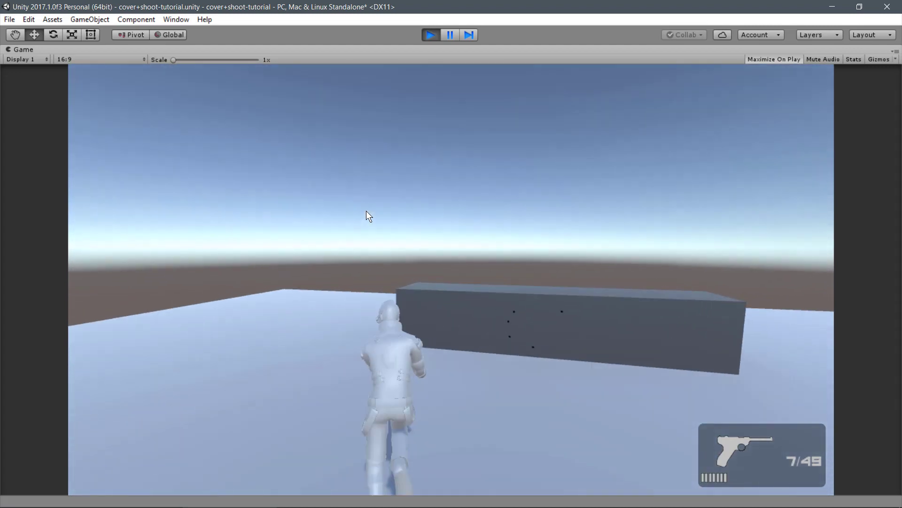
pyautogui.press('space')
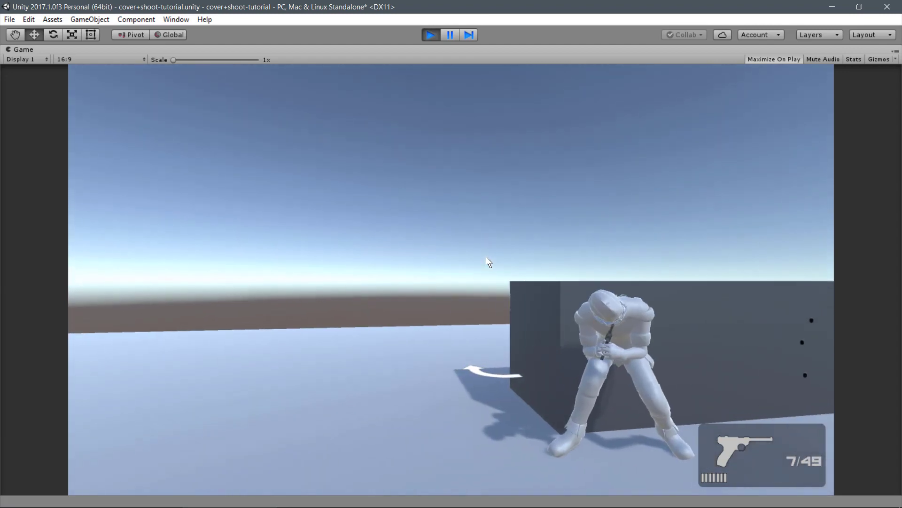
pyautogui.press('space')
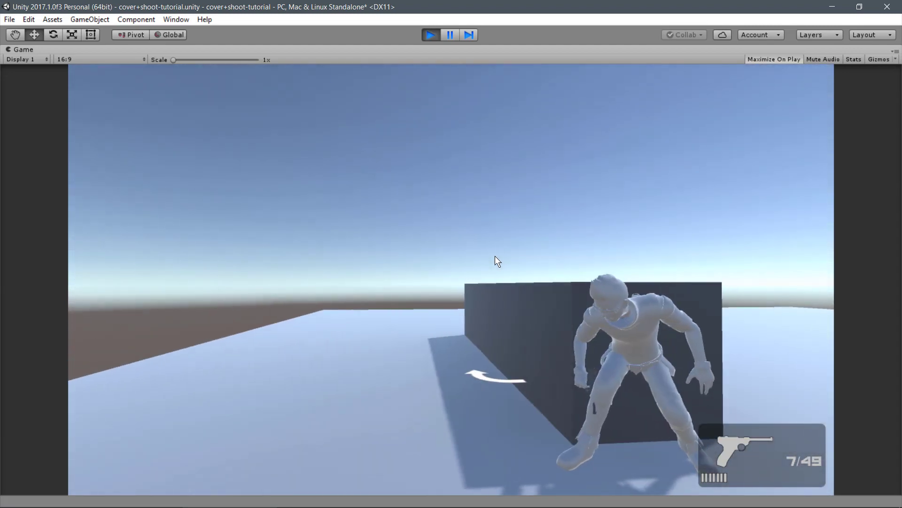
pyautogui.press('a')
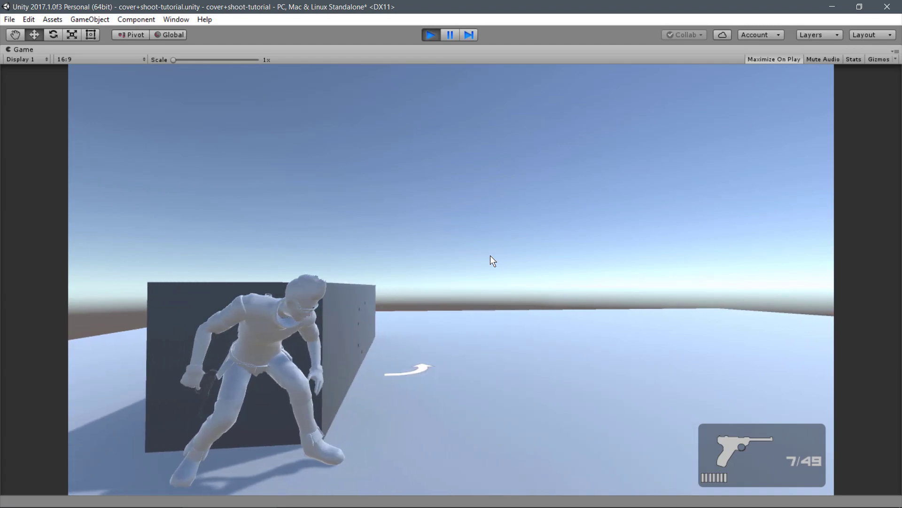
pyautogui.press('space')
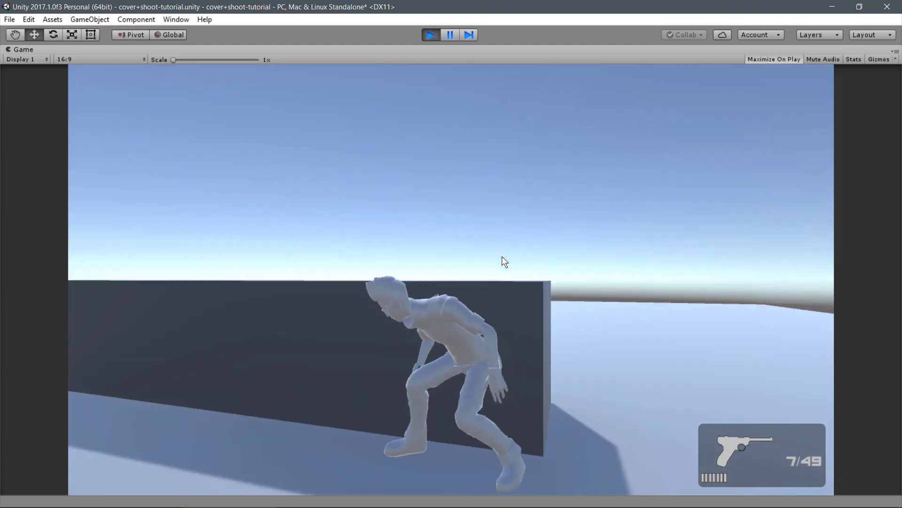
pyautogui.press('space')
# Aim over the shoulder and fire five shots, emptying the magazine
pyautogui.rightClick(486, 258)
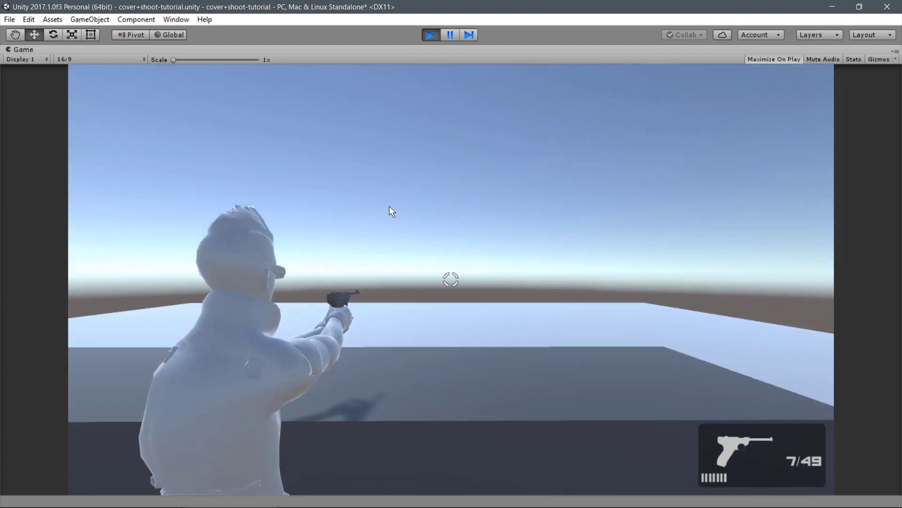
pyautogui.click(475, 259)
pyautogui.click(414, 238)
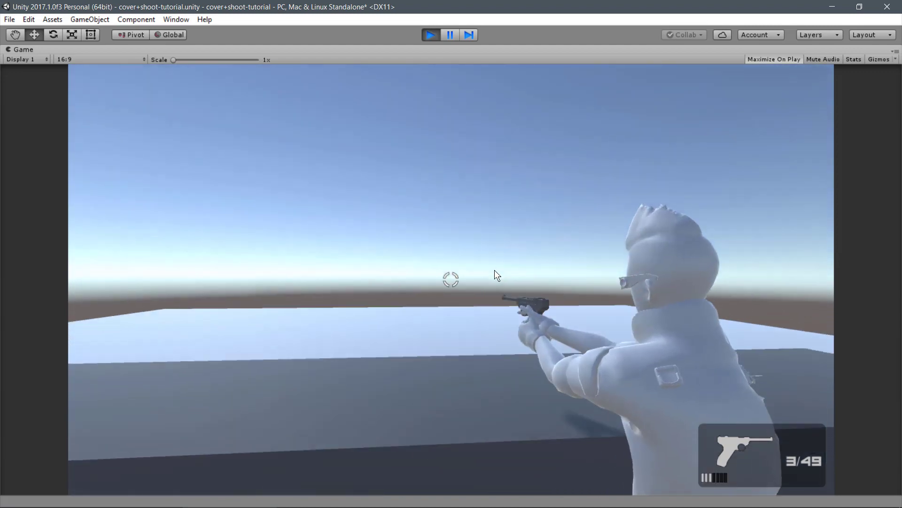
pyautogui.click(499, 278)
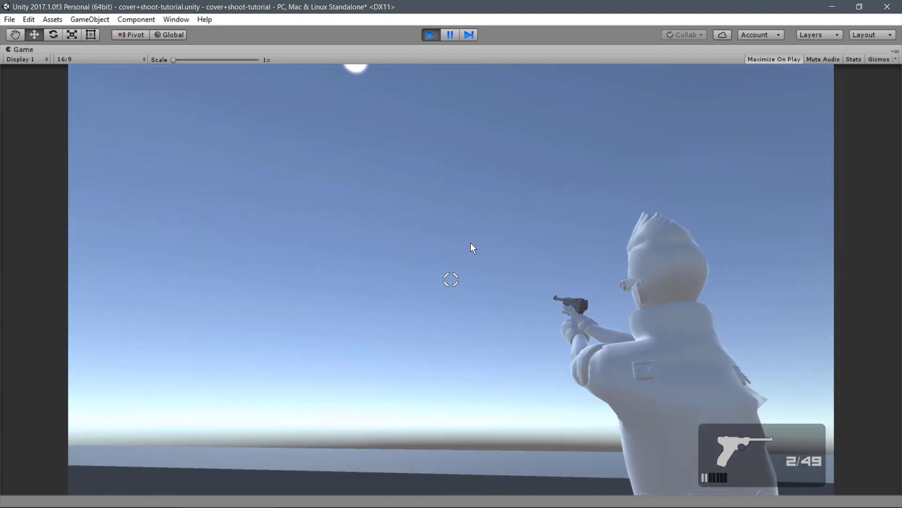
pyautogui.click(471, 243)
pyautogui.click(397, 190)
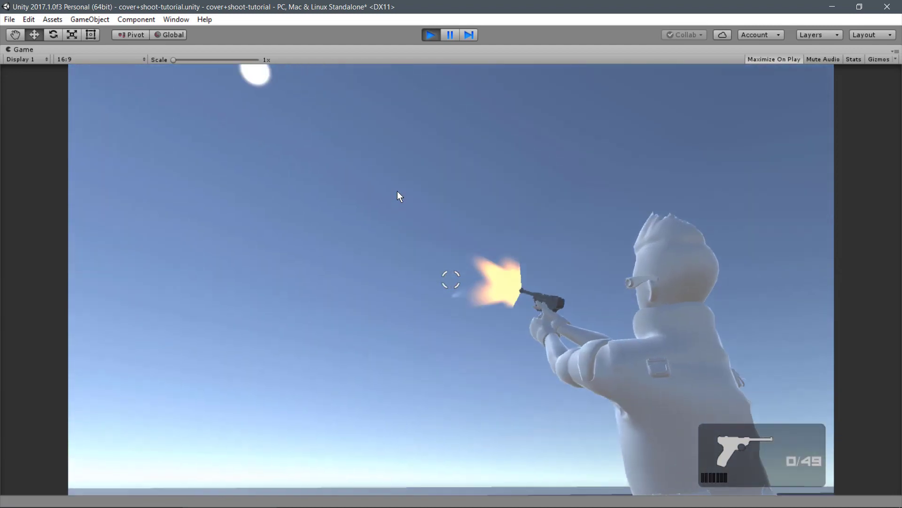
# Run into cover at the dark wall, slide along it, and reload
pyautogui.press('w')
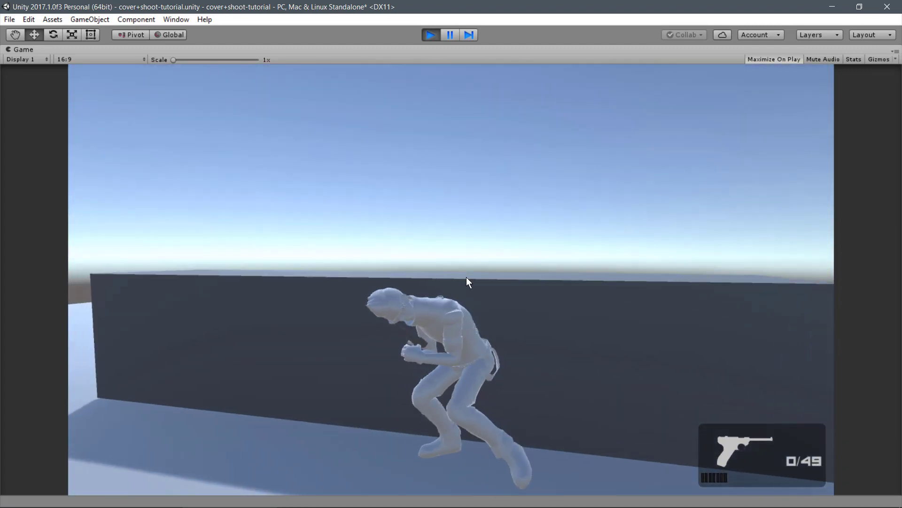
pyautogui.press('a')
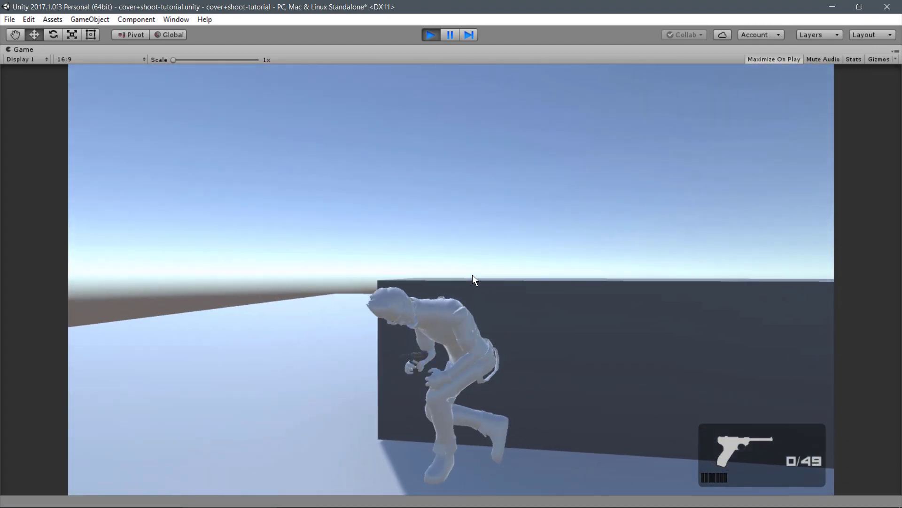
pyautogui.press('d')
pyautogui.press('a')
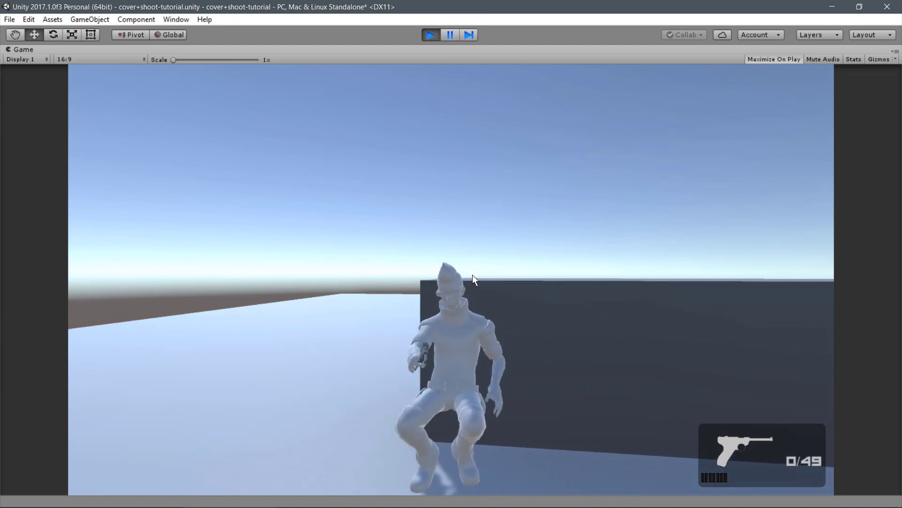
pyautogui.press('r')
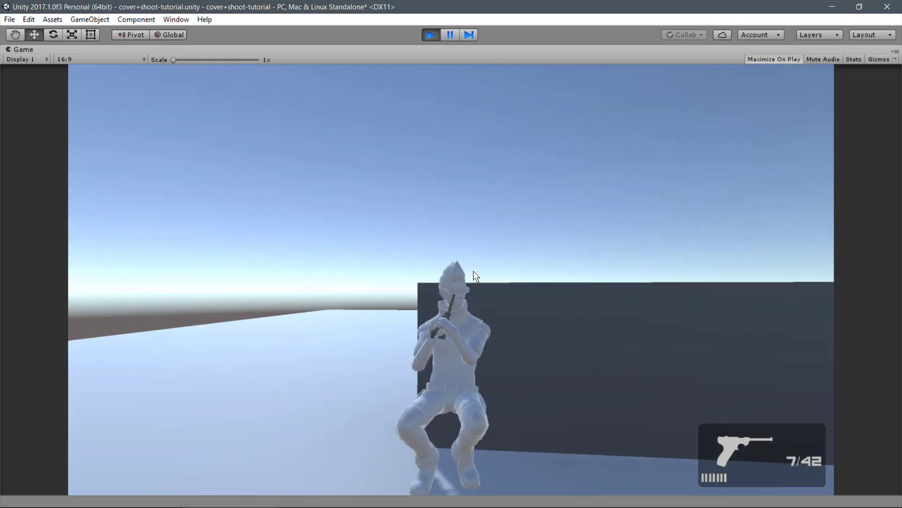
# Aim and fire twice, return to cover, and vault over the wall
pyautogui.rightClick(473, 271)
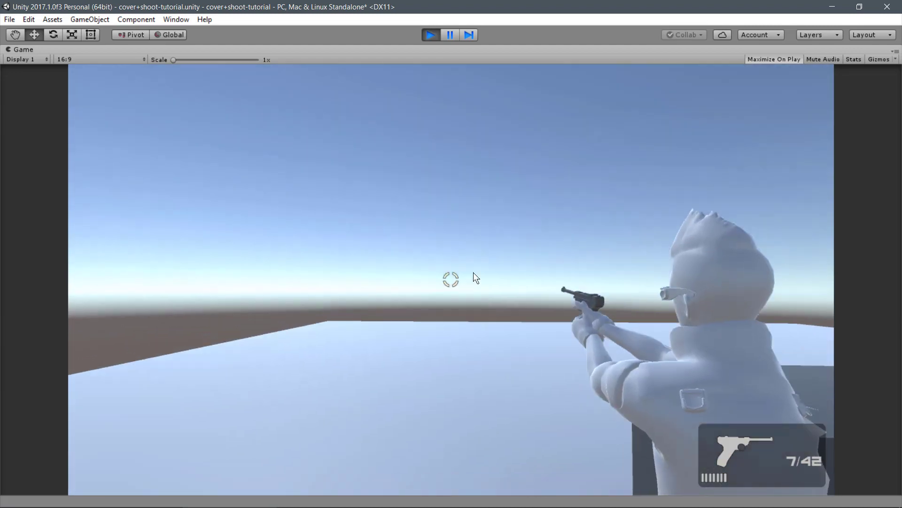
pyautogui.click(471, 275)
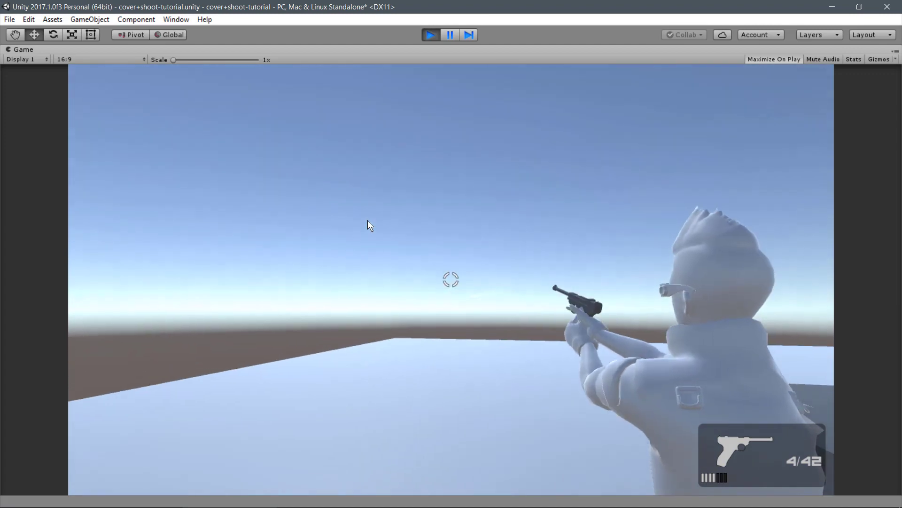
pyautogui.click(367, 220)
pyautogui.press('w')
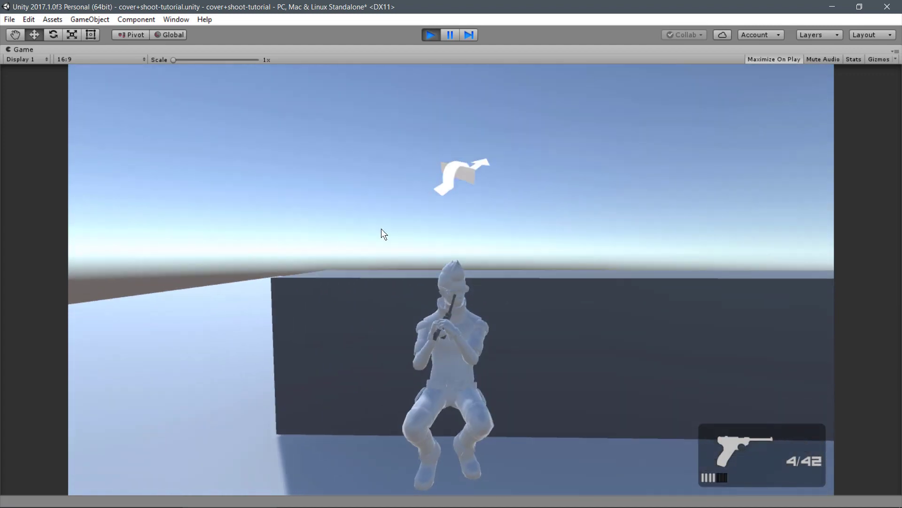
pyautogui.press('space')
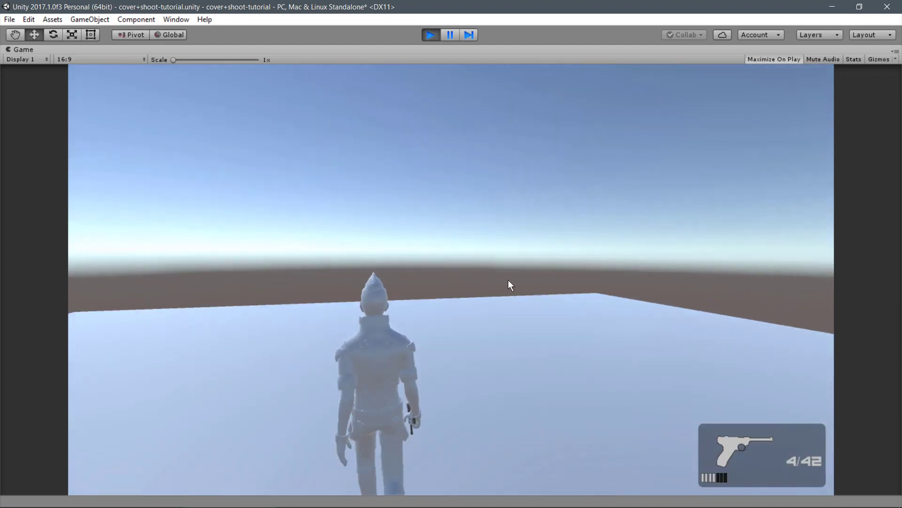
pyautogui.press('w')
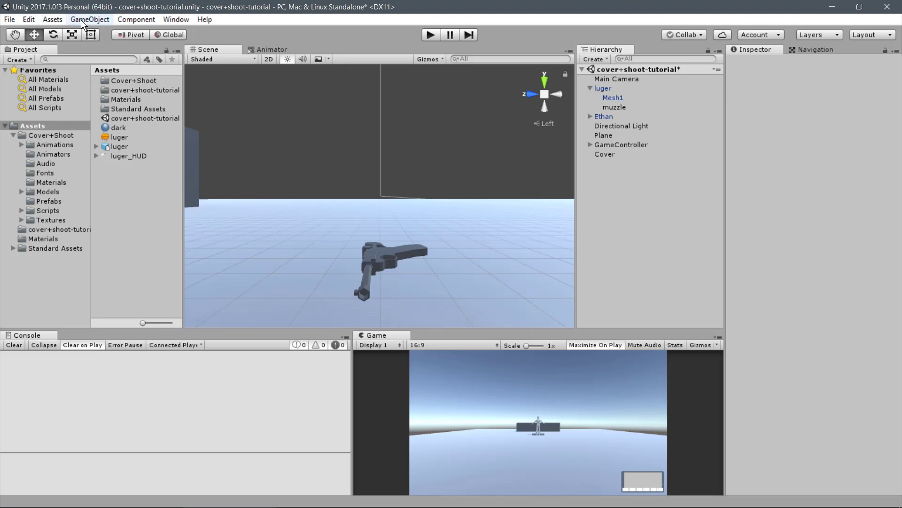
# Create a new 3D cube and frame it in the scene view
pyautogui.click(67, 19)
pyautogui.moveTo(42, 59)
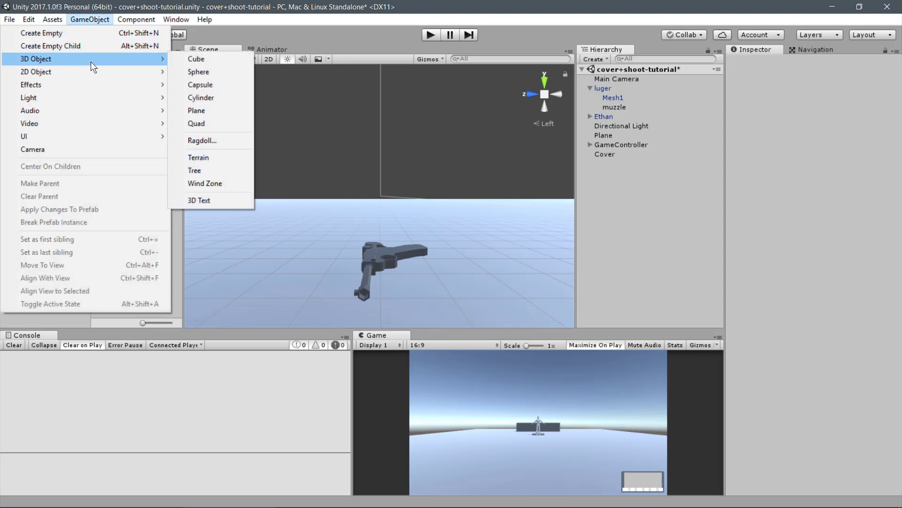
pyautogui.click(193, 59)
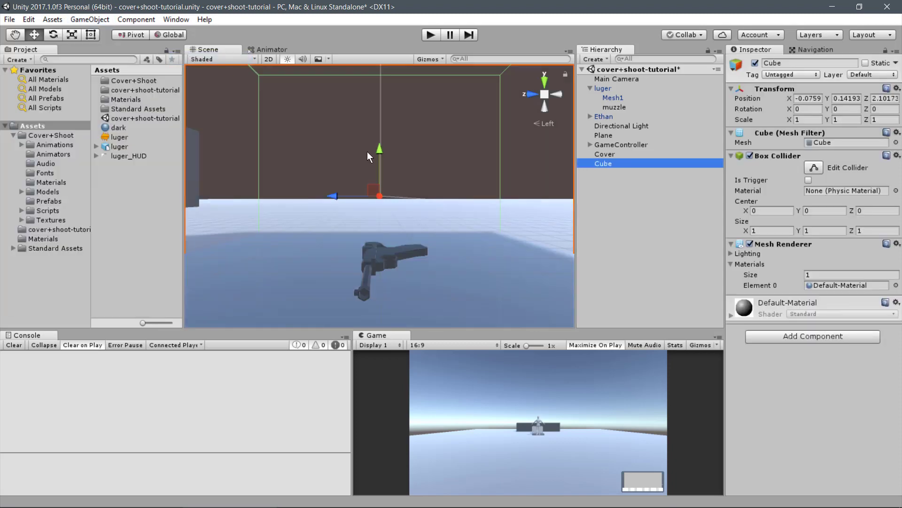
pyautogui.press('f')
pyautogui.scroll(-2, 410, 177)
pyautogui.scroll(-2, 411, 235)
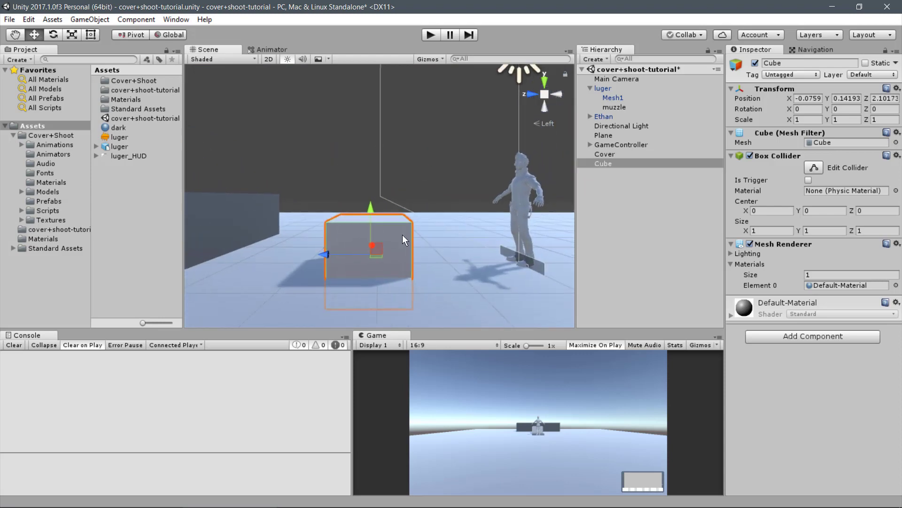
# Rename the cube target and scale it to 0.2 × 0.6 × 0.2
pyautogui.click(622, 162)
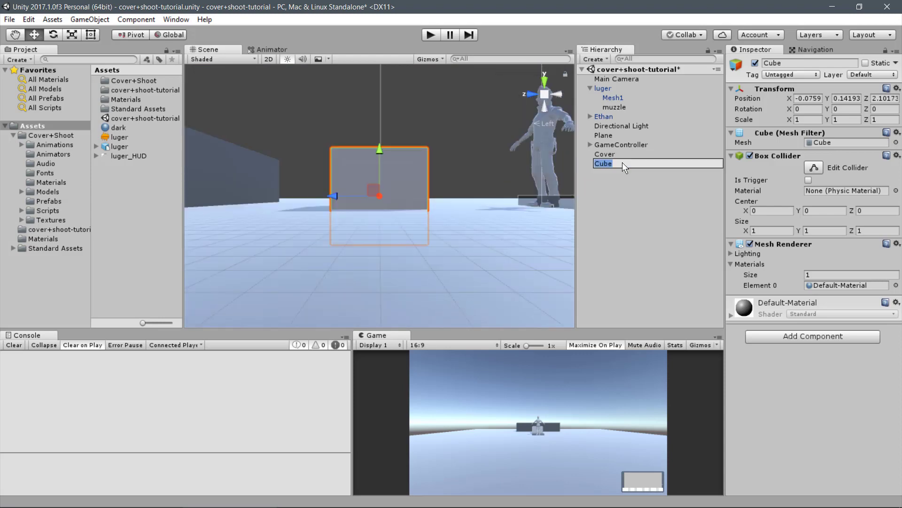
pyautogui.write('target')
pyautogui.press('Return')
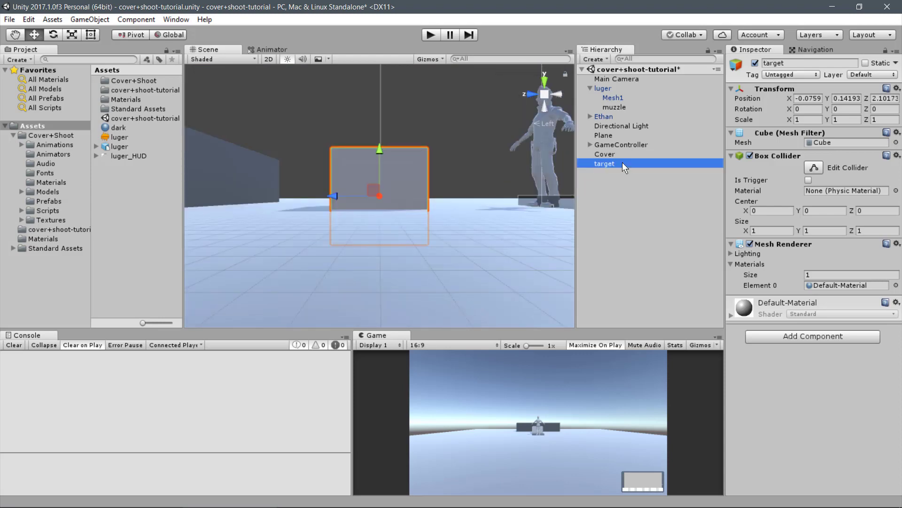
pyautogui.write('0.2')
pyautogui.press('Tab')
pyautogui.write('0.6')
pyautogui.press('Tab')
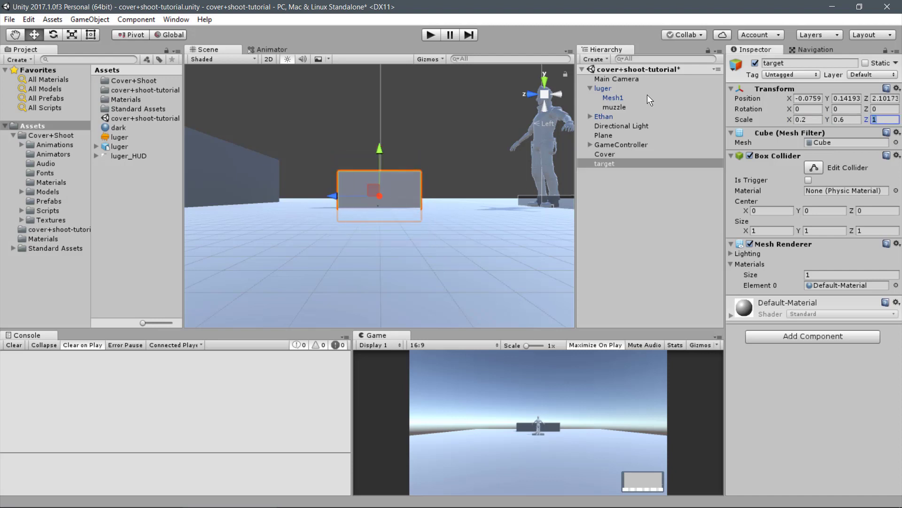
pyautogui.write('.2')
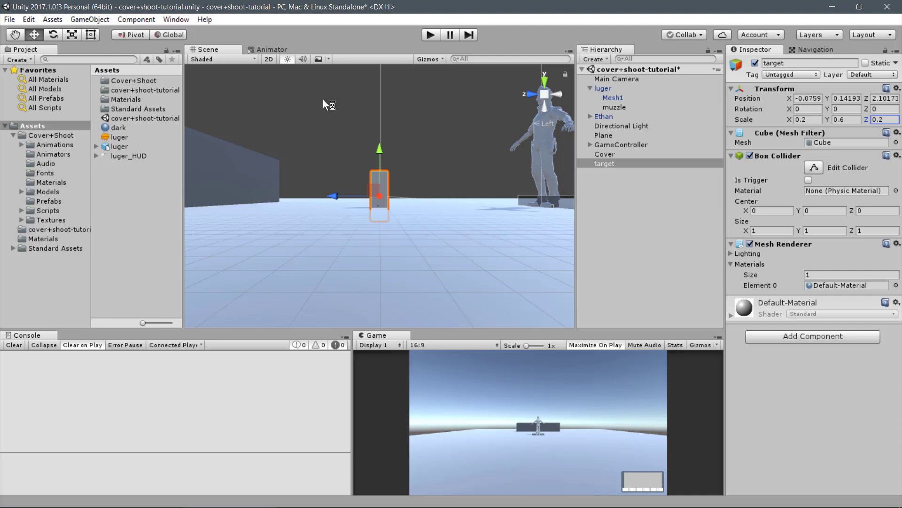
# Position the target at 0, 1.299, 5 on top of the cover
pyautogui.scroll(3, 423, 141)
pyautogui.scroll(2, 470, 183)
pyautogui.scroll(-2, 483, 188)
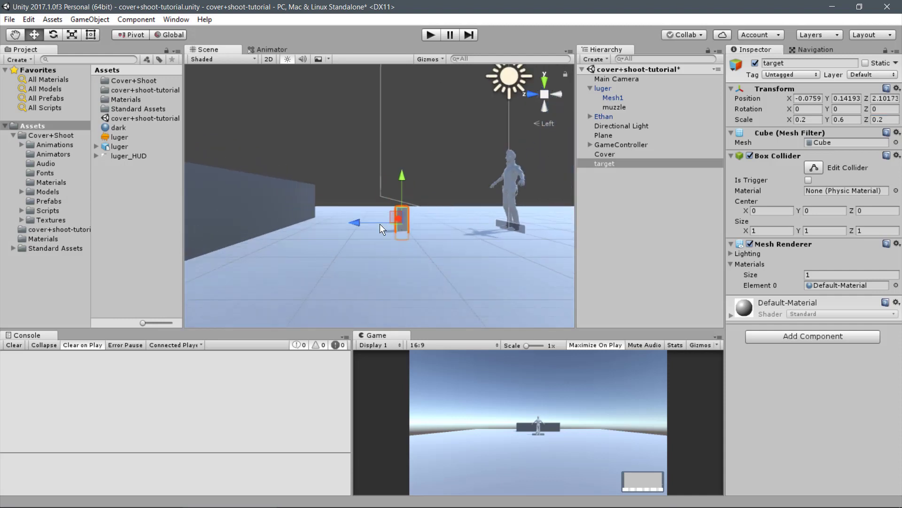
pyautogui.moveTo(364, 222); pyautogui.dragTo(225, 202)
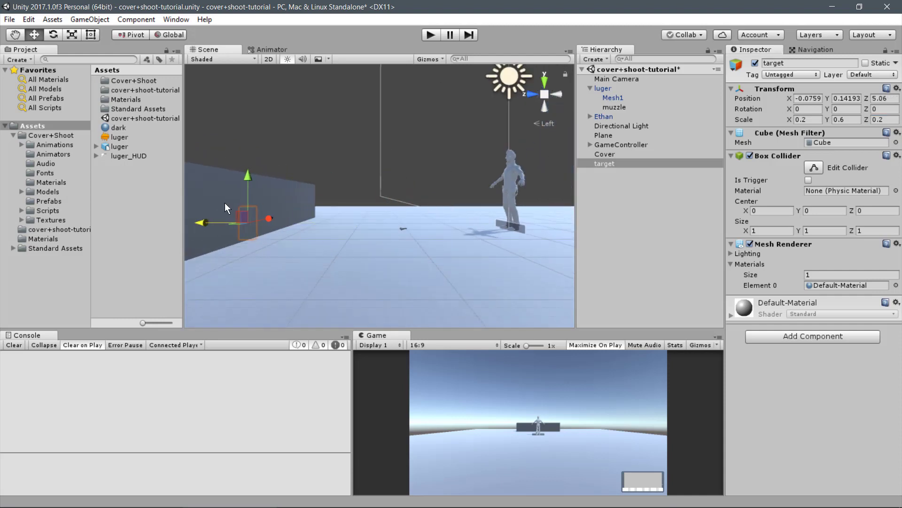
pyautogui.click(882, 98)
pyautogui.write('5')
pyautogui.moveTo(251, 175)
pyautogui.mouseDown()
pyautogui.moveTo(249, 117)
pyautogui.moveTo(365, 226)
pyautogui.moveTo(354, 218)
pyautogui.mouseUp()
pyautogui.doubleClick(807, 98)
pyautogui.write('0')
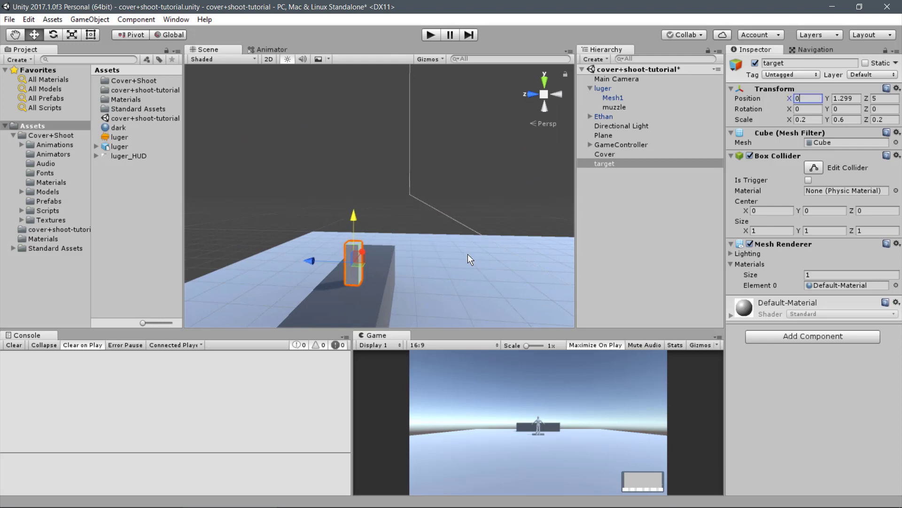
pyautogui.moveTo(467, 254); pyautogui.dragTo(343, 194, button='middle')
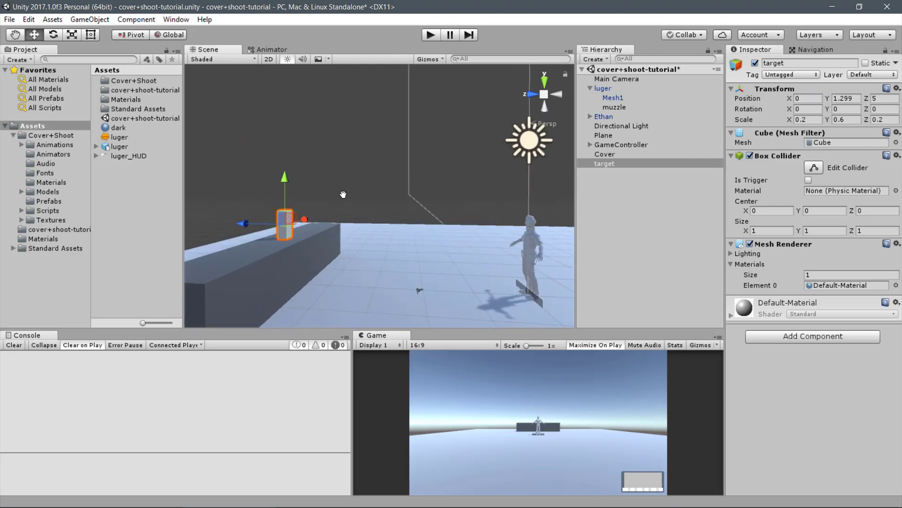
# Add a Rigidbody component to the target from the Physics category
pyautogui.click(823, 335)
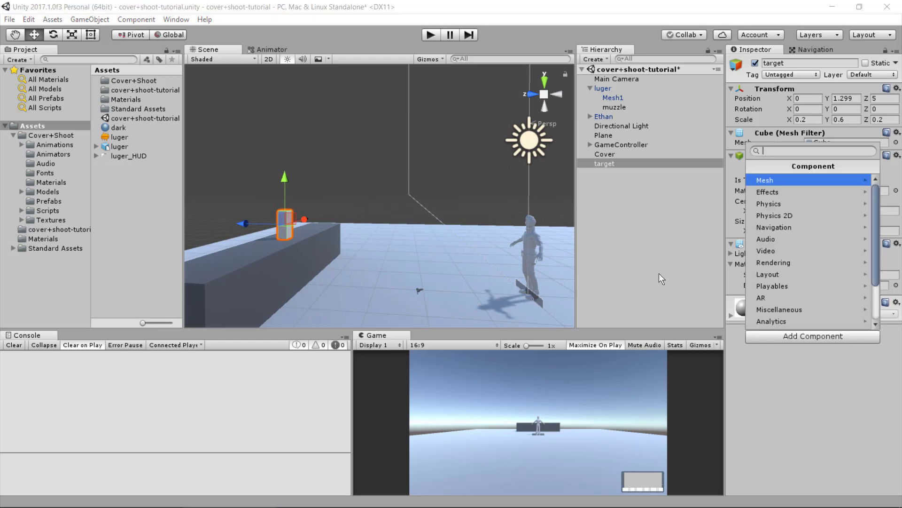
pyautogui.click(799, 203)
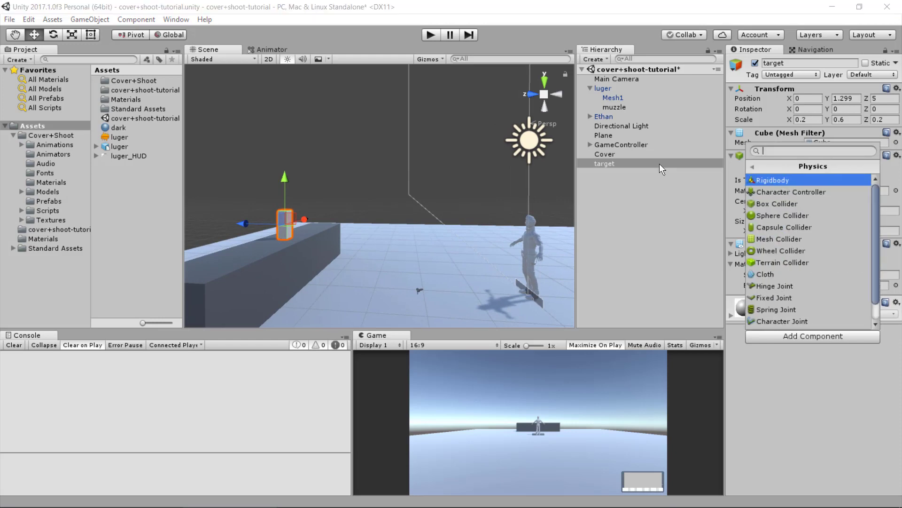
pyautogui.click(808, 181)
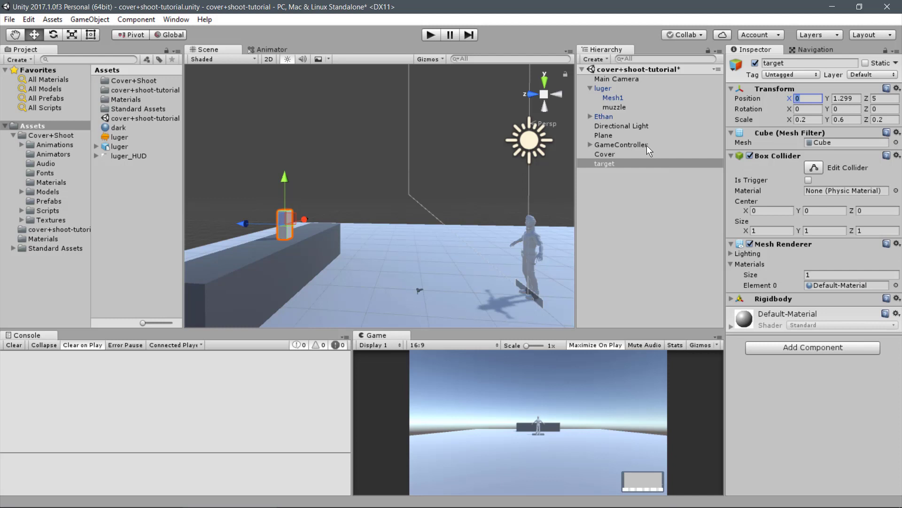
# Attach the HealthManager script component to the target
pyautogui.click(808, 351)
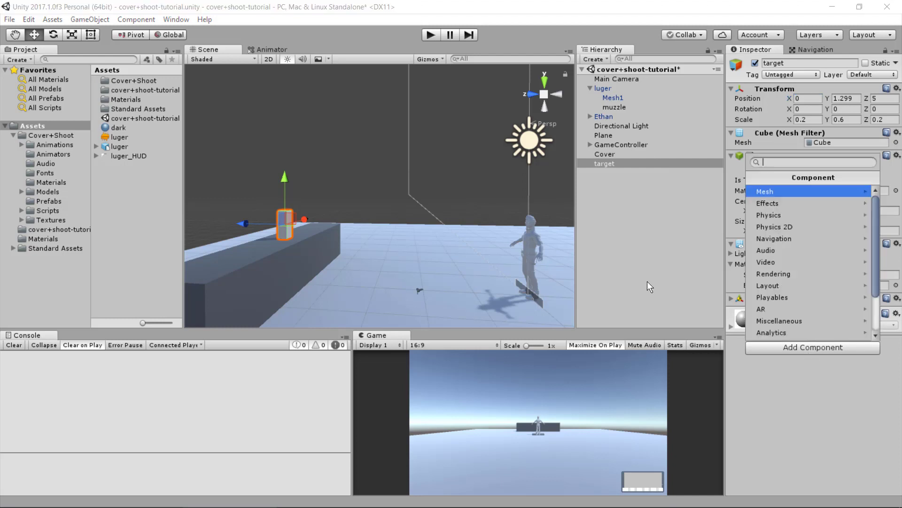
pyautogui.scroll(-2, 808, 307)
pyautogui.scroll(-1, 808, 307)
pyautogui.click(807, 288)
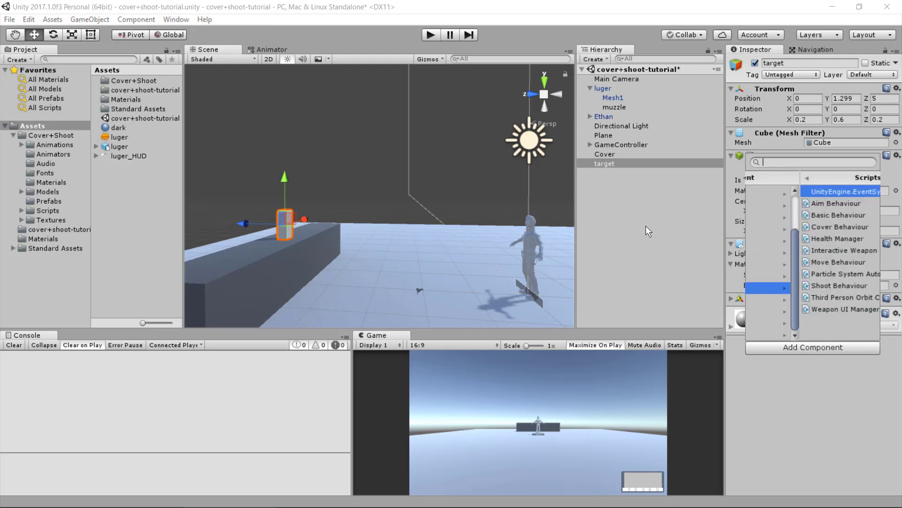
pyautogui.click(830, 239)
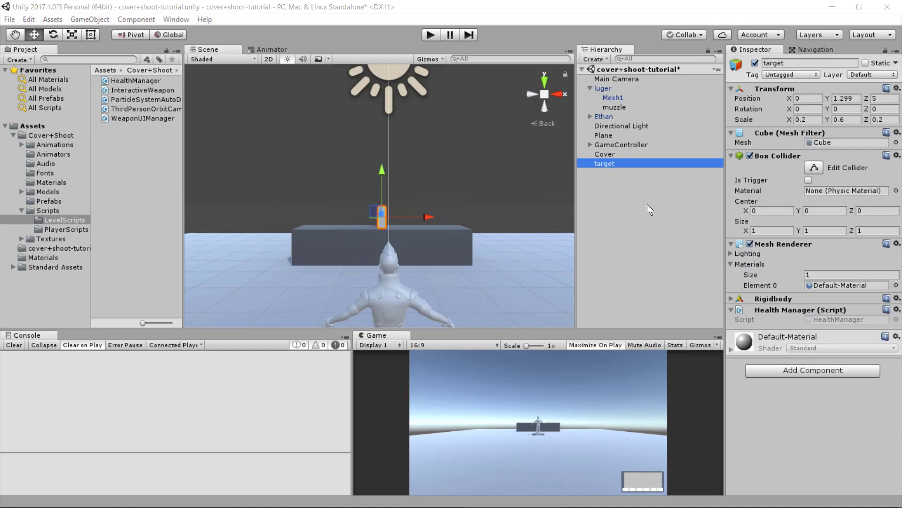
# Open HealthManager.cs and remove the 'virtual' keyword from TakeDamage
pyautogui.doubleClick(850, 322)
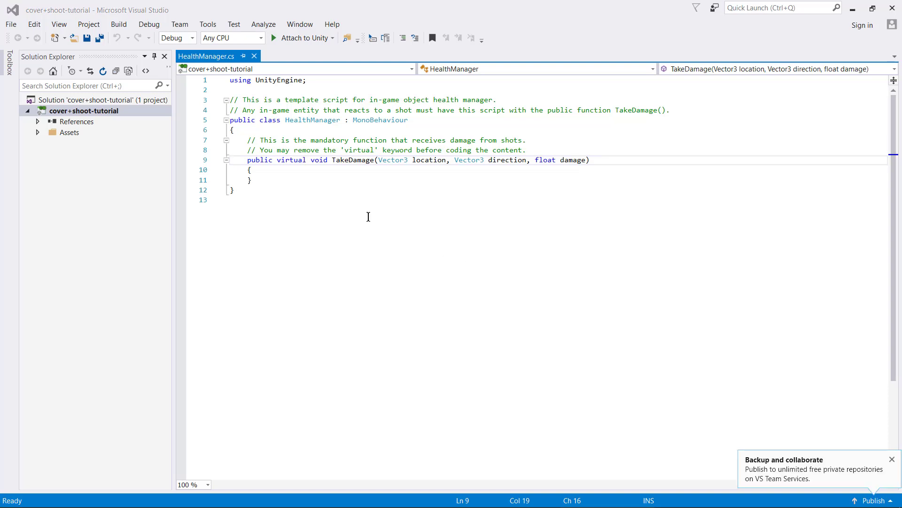
pyautogui.doubleClick(290, 163)
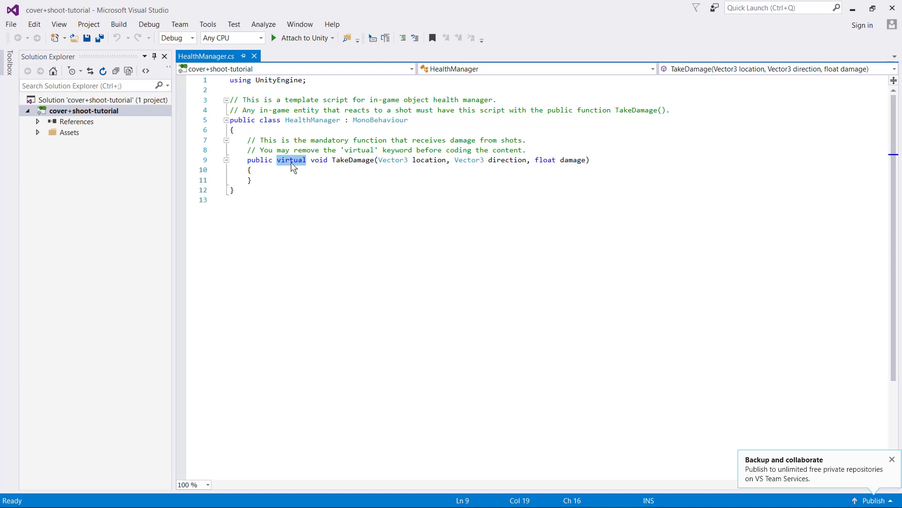
pyautogui.press('BackSpace')
pyautogui.press('BackSpace')
# Add a line in TakeDamage calling GetComponent<Rigidbody>().AddForce
pyautogui.click(291, 171)
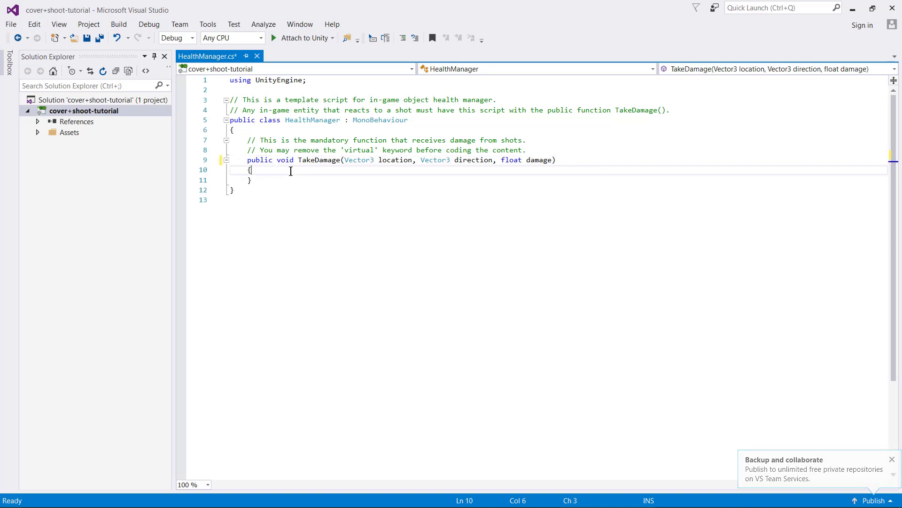
pyautogui.press('Return')
pyautogui.write('this.get')
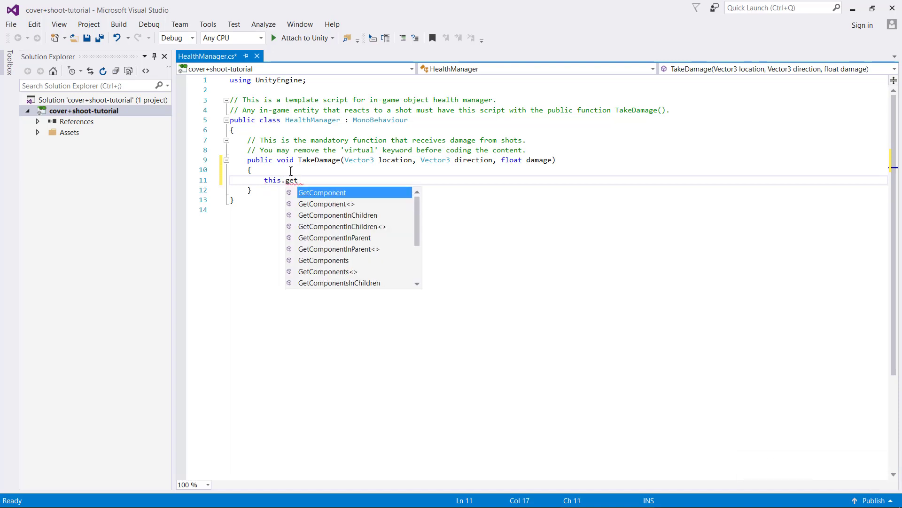
pyautogui.press('Down')
pyautogui.press('Tab')
pyautogui.write('<')
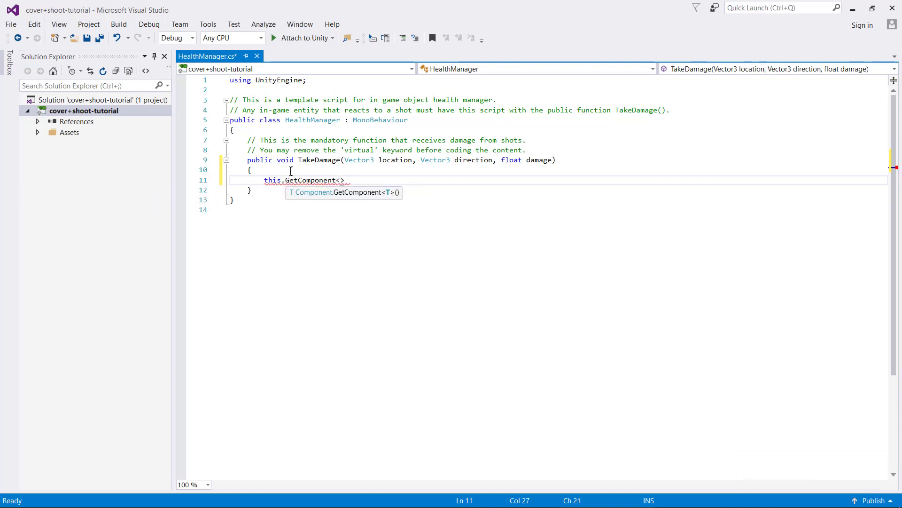
pyautogui.write('Rigi')
pyautogui.press('Tab')
pyautogui.write('>')
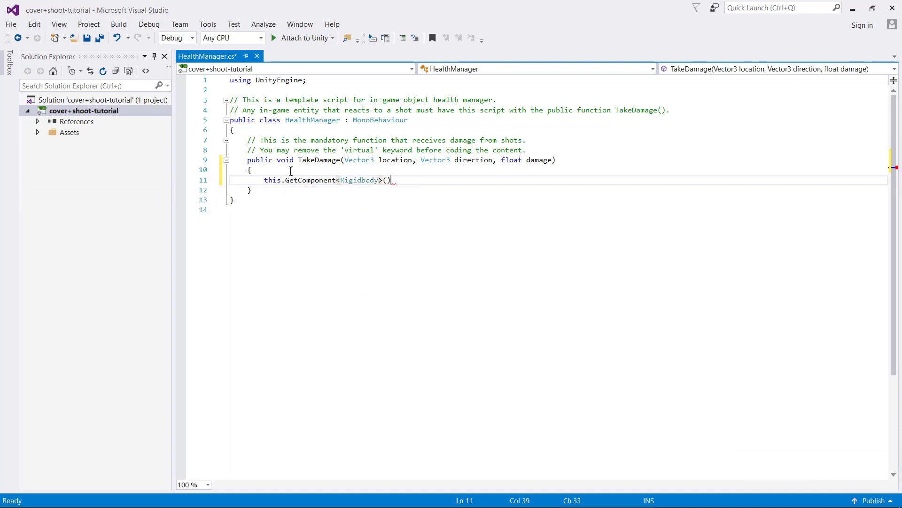
pyautogui.write('.add')
pyautogui.press('Down')
pyautogui.press('Tab')
# Pass direction and ForceMode.Impulse to AddForce, then save the script
pyautogui.write('dir')
pyautogui.press('Tab')
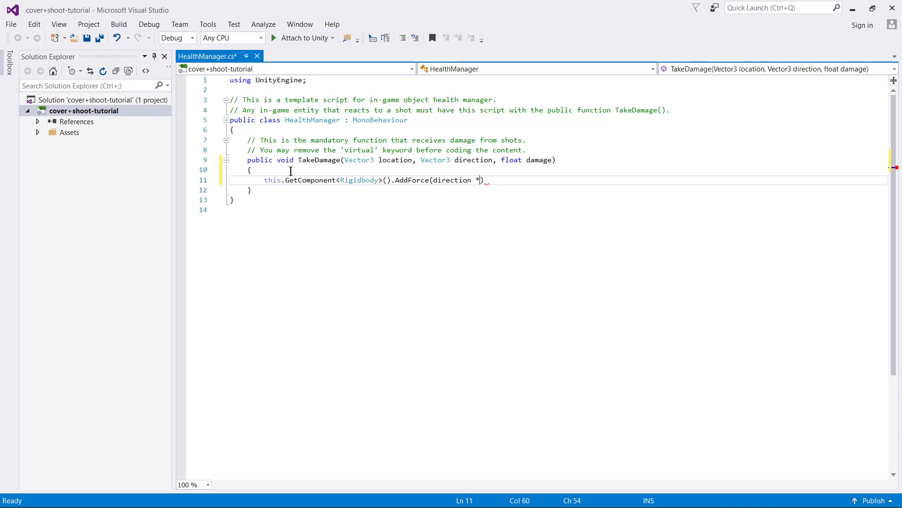
pyautogui.write(' 5f, ')
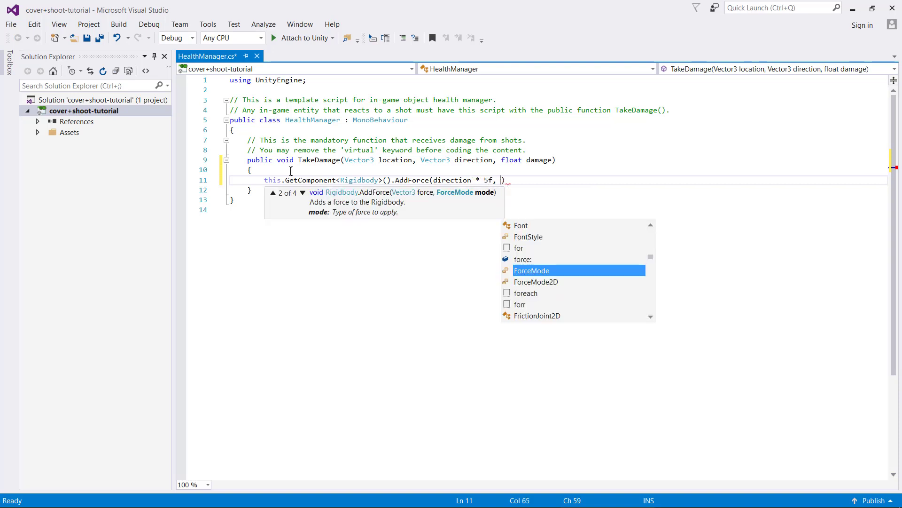
pyautogui.write('Forc')
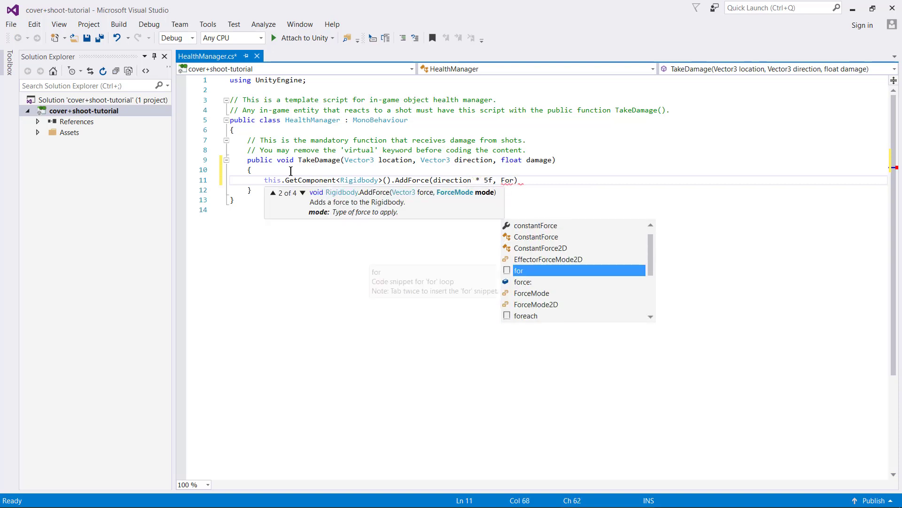
pyautogui.write('eM')
pyautogui.press('Tab')
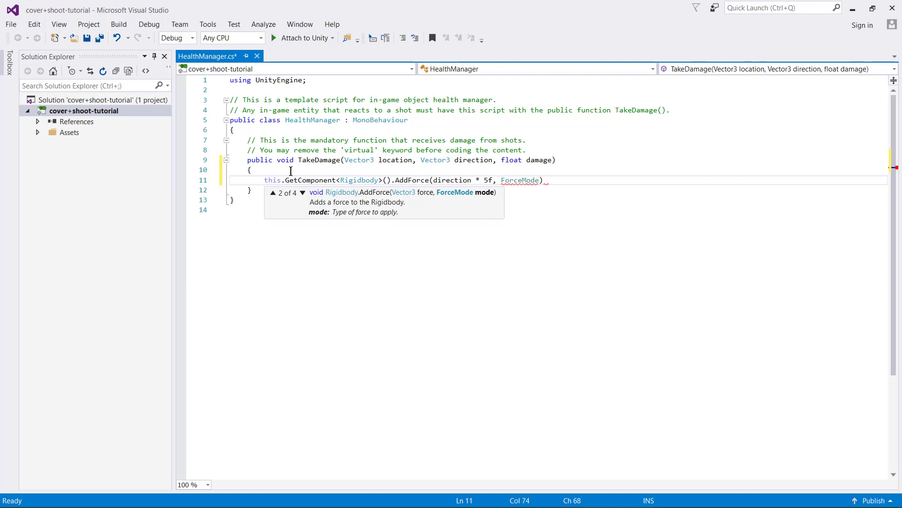
pyautogui.write('.')
pyautogui.press('Down')
pyautogui.press('Down')
pyautogui.press('Tab')
pyautogui.write(')')
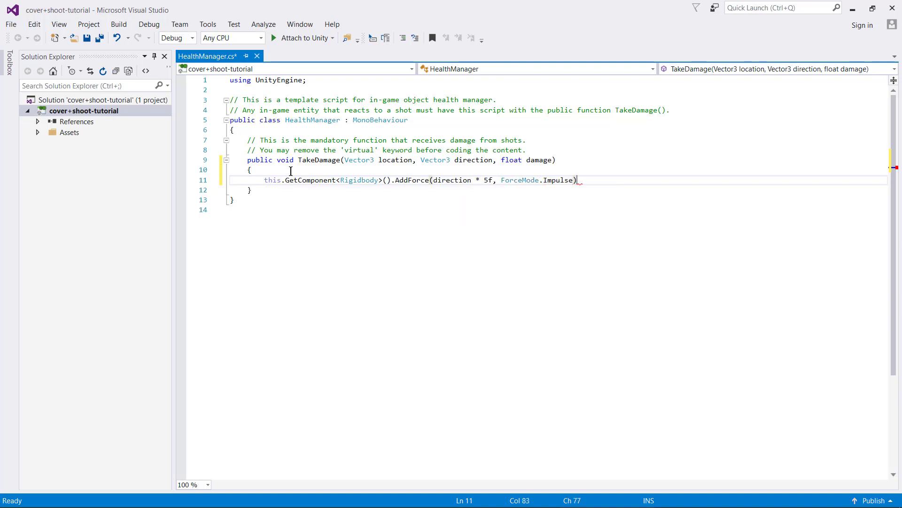
pyautogui.hotkey('ctrl', 's')
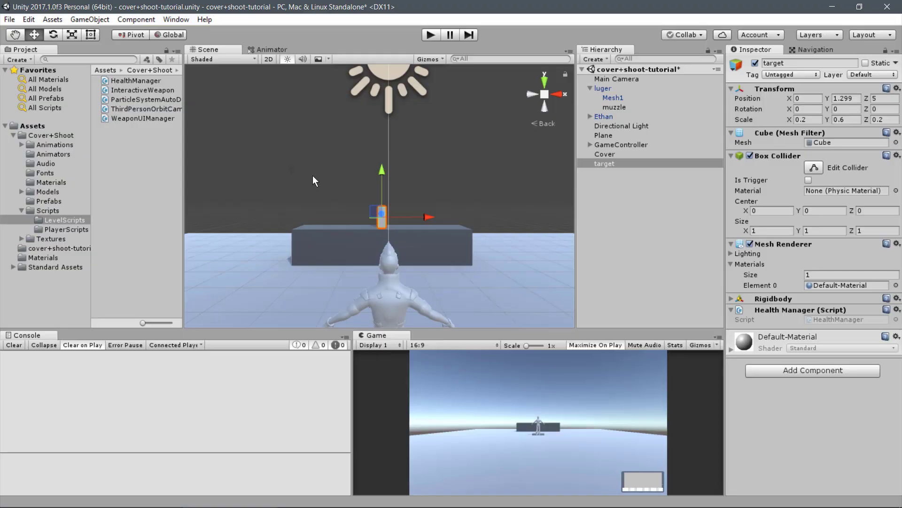
# Duplicate the target three times, sliding copies along X, then start a play test
pyautogui.click(692, 164)
pyautogui.hotkey('ctrl', 'd')
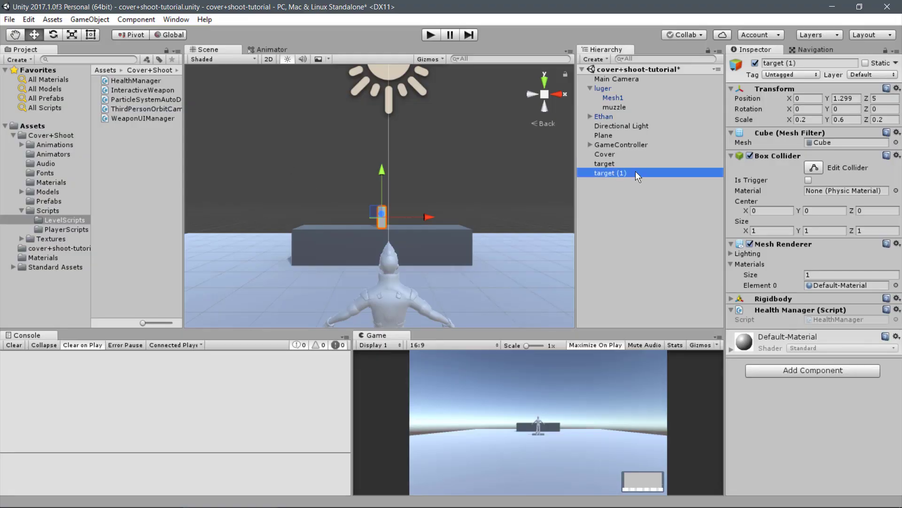
pyautogui.moveTo(426, 217); pyautogui.dragTo(449, 217)
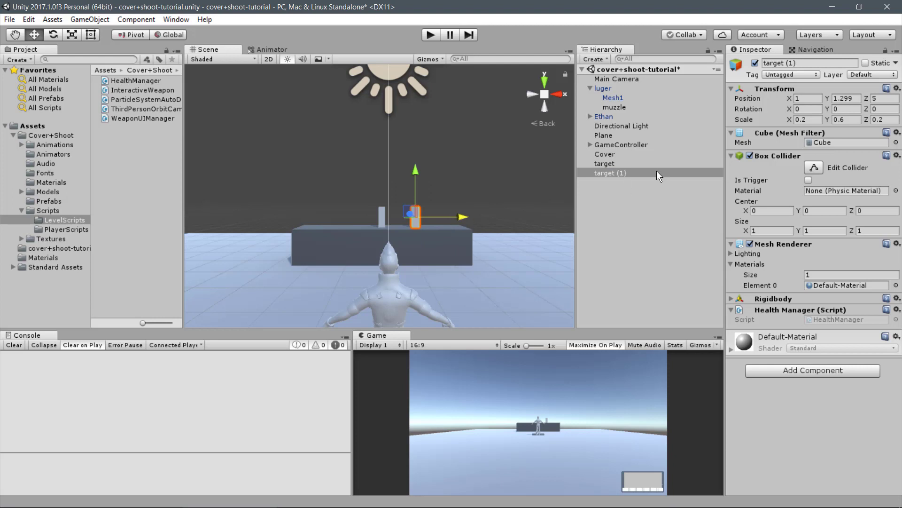
pyautogui.hotkey('ctrl', 'd')
pyautogui.moveTo(461, 216)
pyautogui.mouseDown()
pyautogui.moveTo(485, 216)
pyautogui.moveTo(361, 216)
pyautogui.mouseUp()
pyautogui.hotkey('ctrl', 'd')
pyautogui.hotkey('ctrl', 'd')
pyautogui.hotkey('ctrl', 'p')
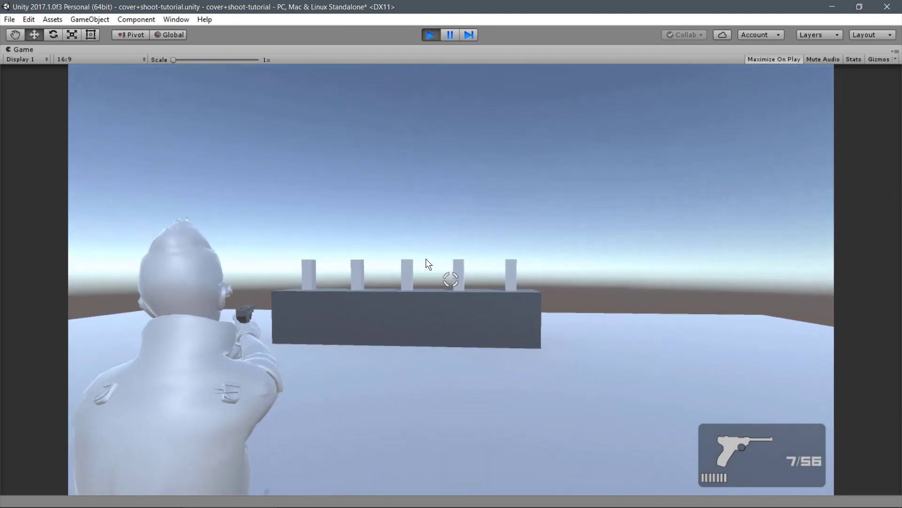
# Shoot four targets off the cover, then run into cover behind the block
pyautogui.click(417, 258)
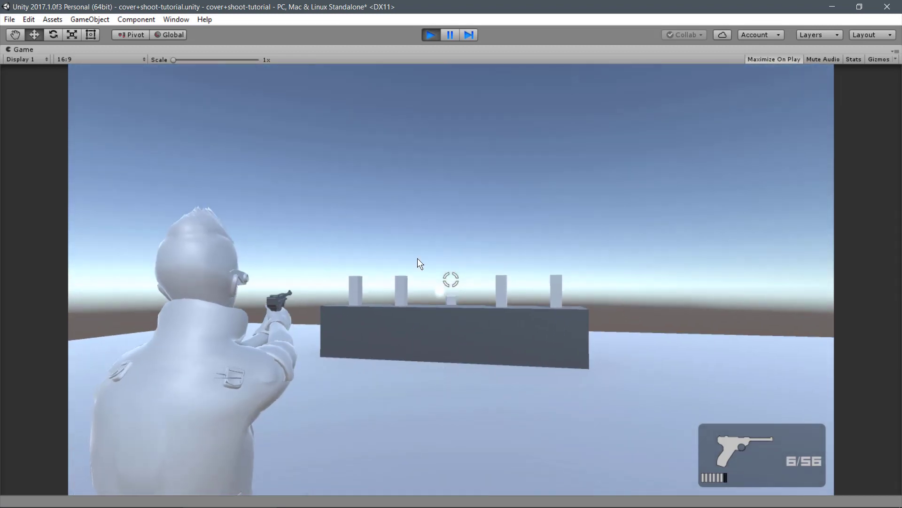
pyautogui.click(409, 260)
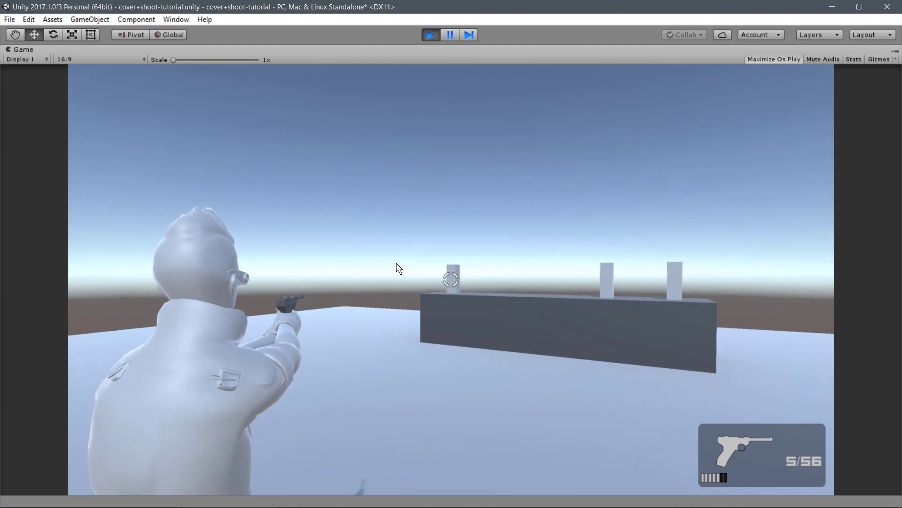
pyautogui.click(396, 263)
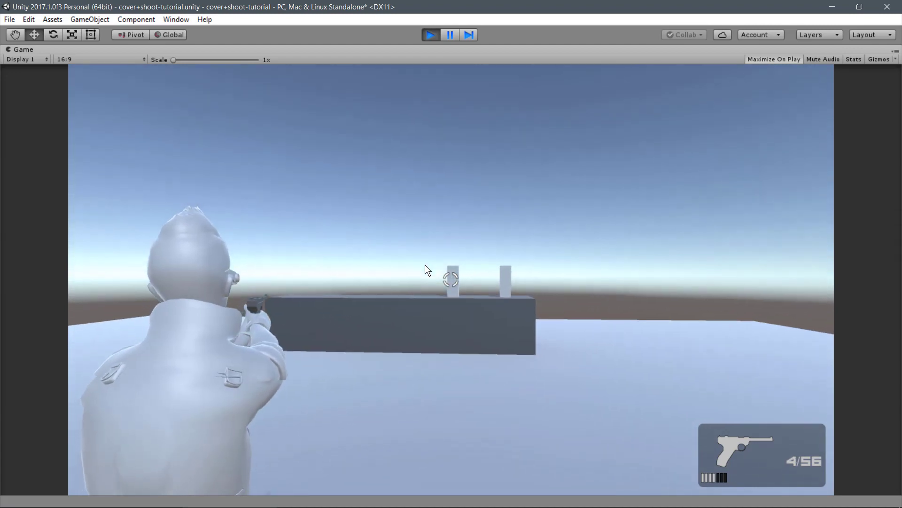
pyautogui.click(426, 265)
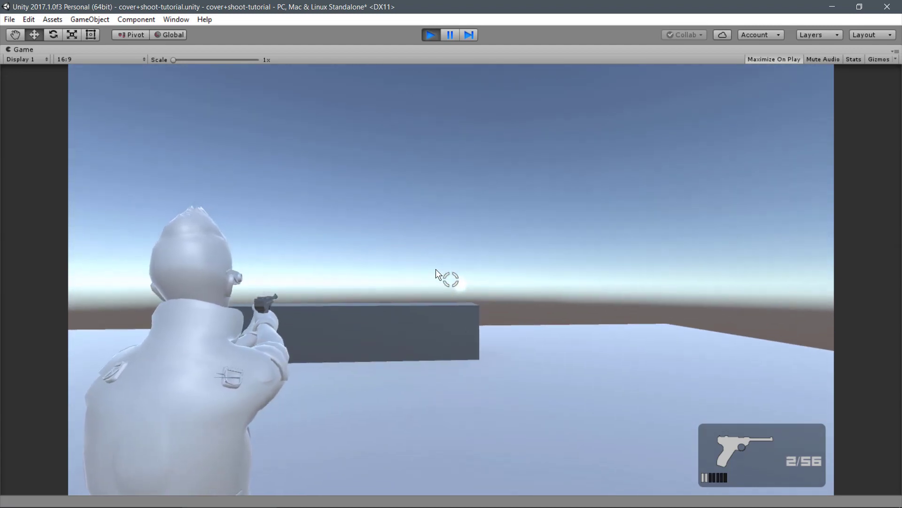
pyautogui.press('w')
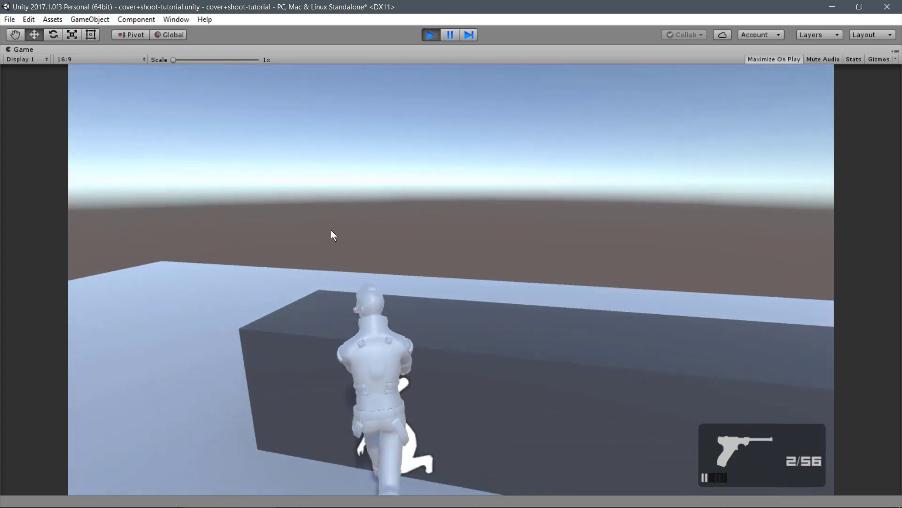
pyautogui.press('a')
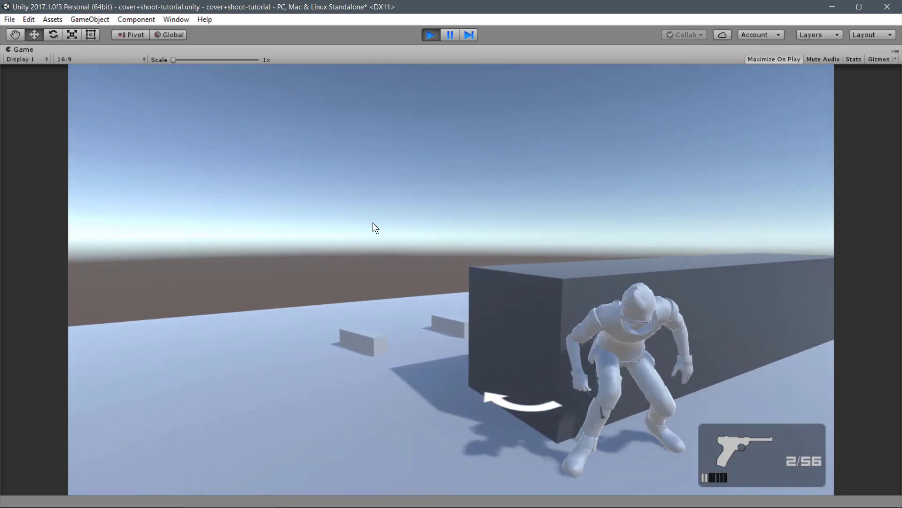
pyautogui.press('d')
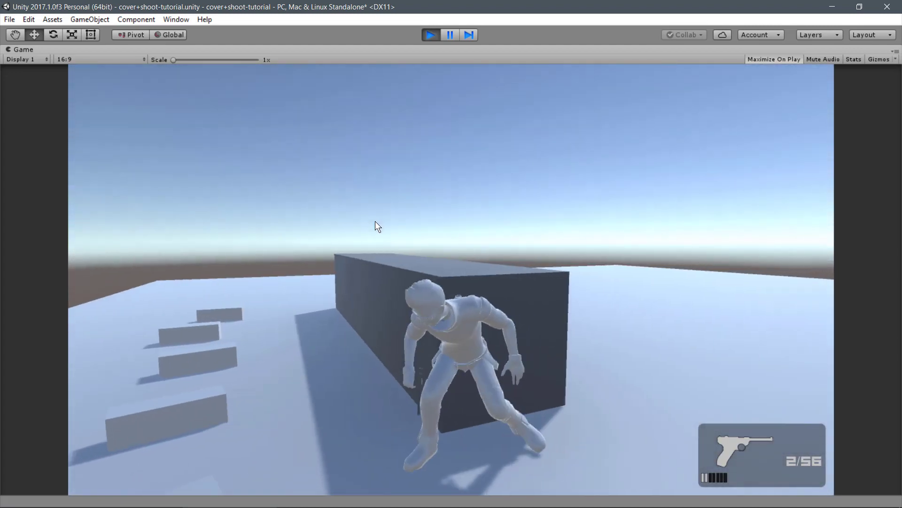